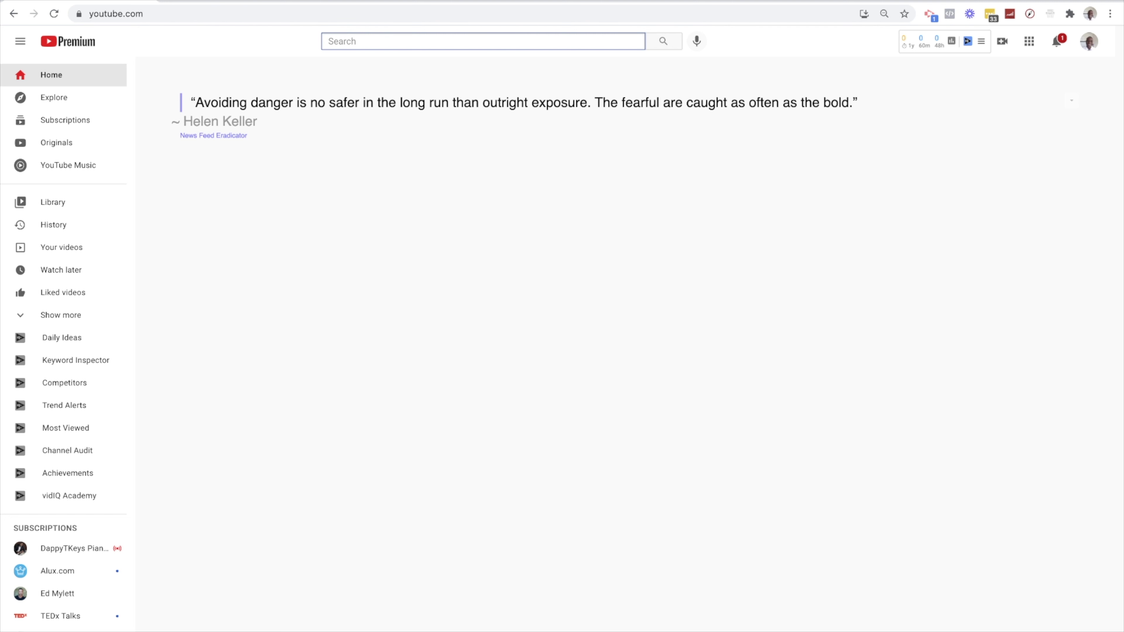
Step: Search YouTube for "travel tips and hacks", building the query from the suggestions for "travel" and "travel tips"
type("tra")
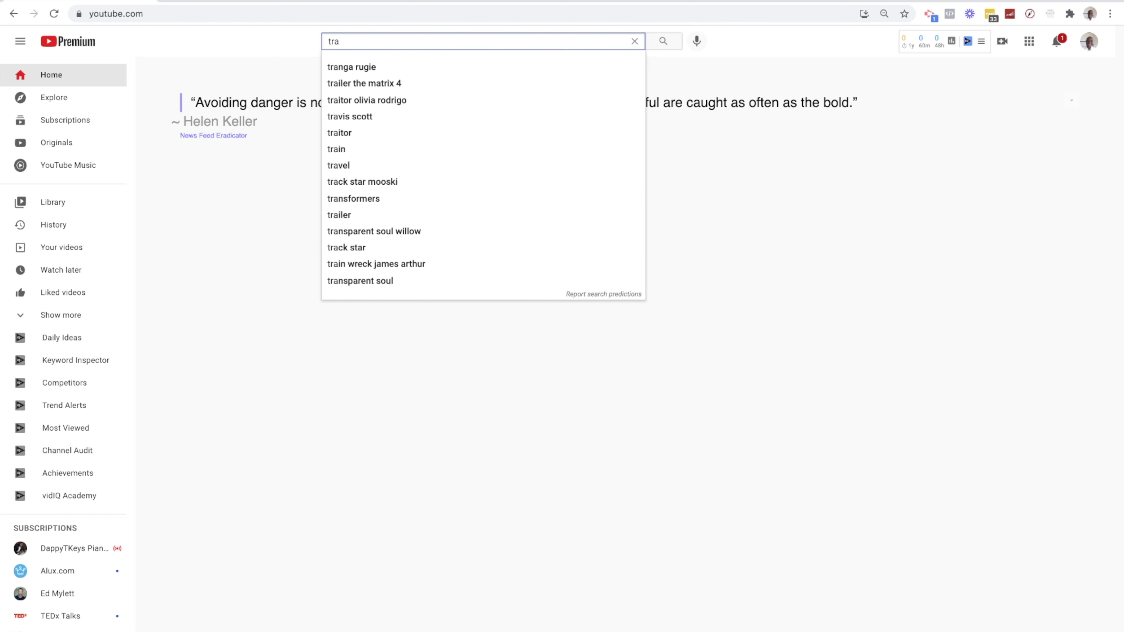
type("vel")
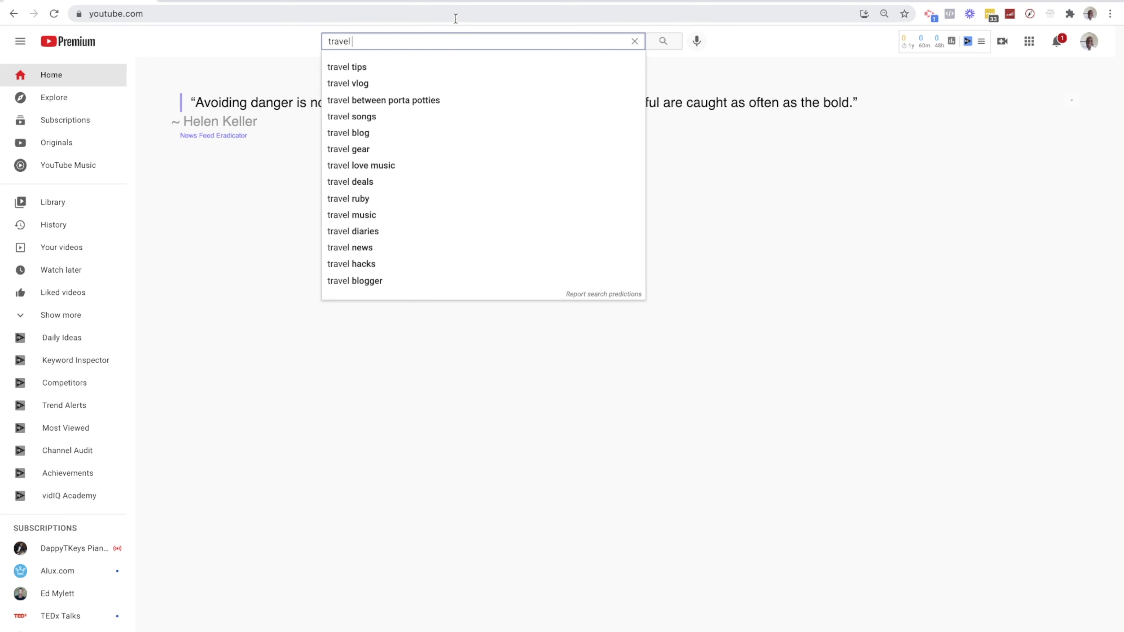
key("Down")
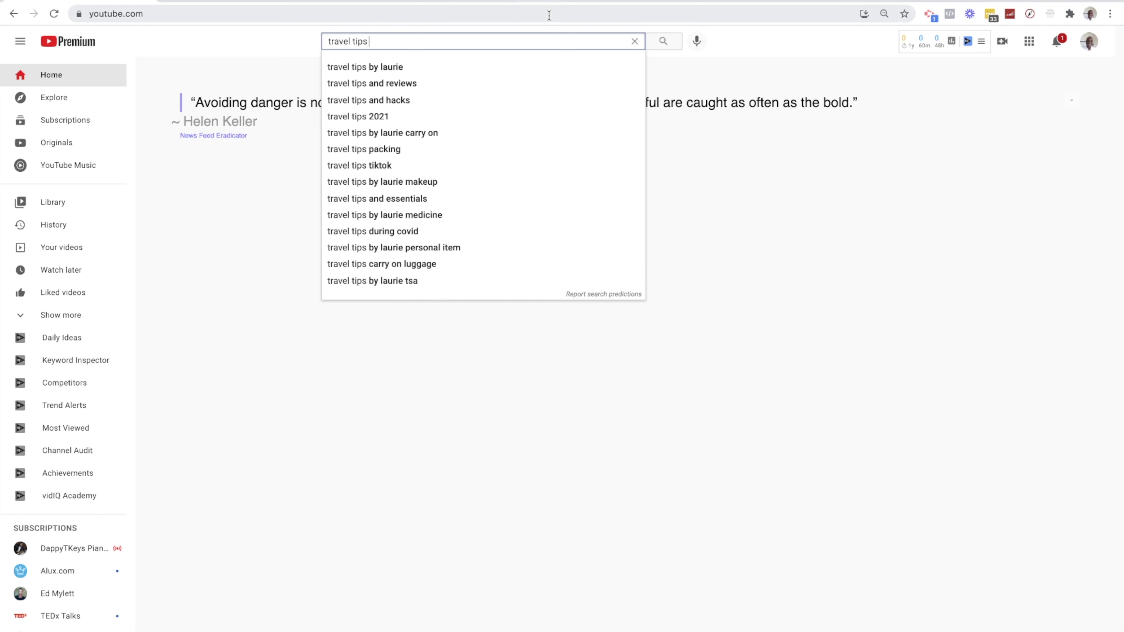
key("Down")
key("Down")
key("Down")
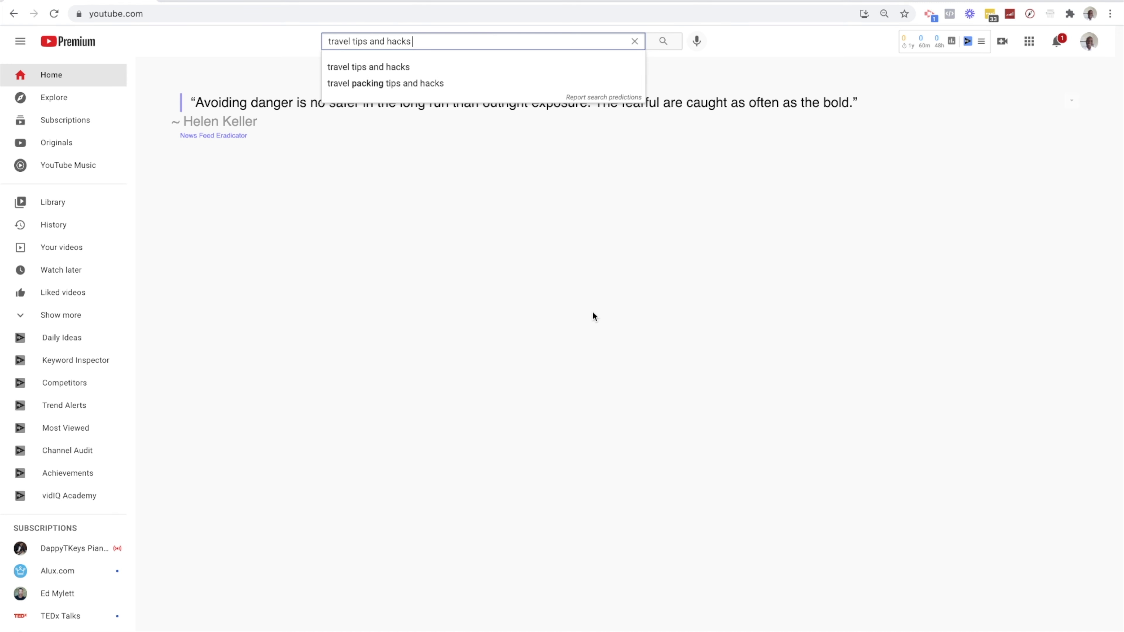
key("Return")
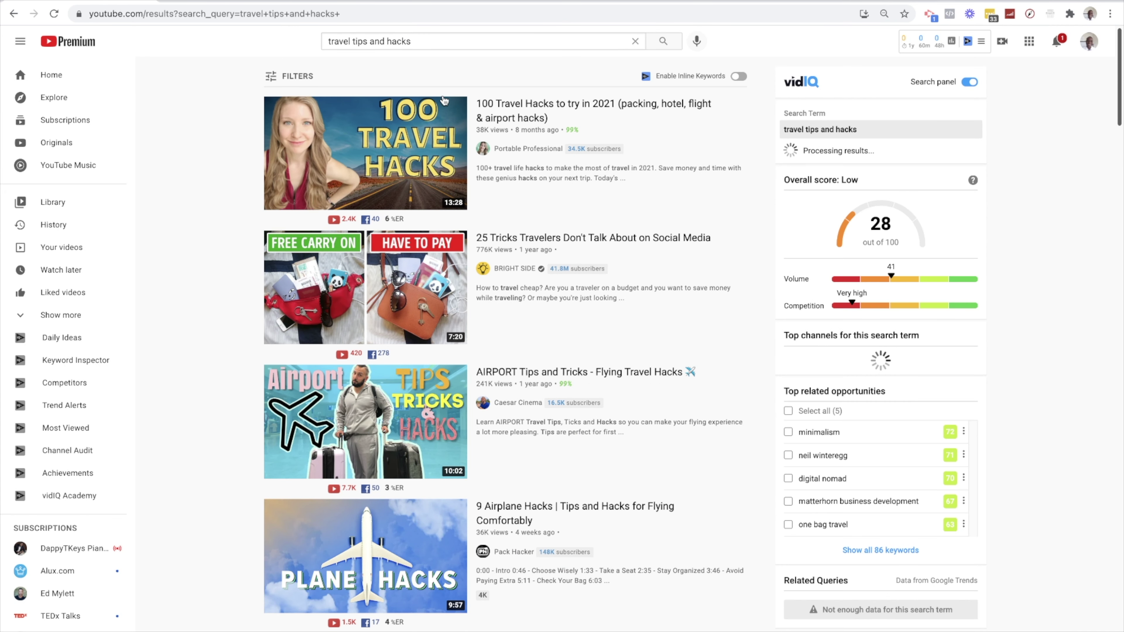
Step: Open the full list of keywords related to "travel tips and hacks" and check the search term's competition
scroll(709, 177, "down", 2)
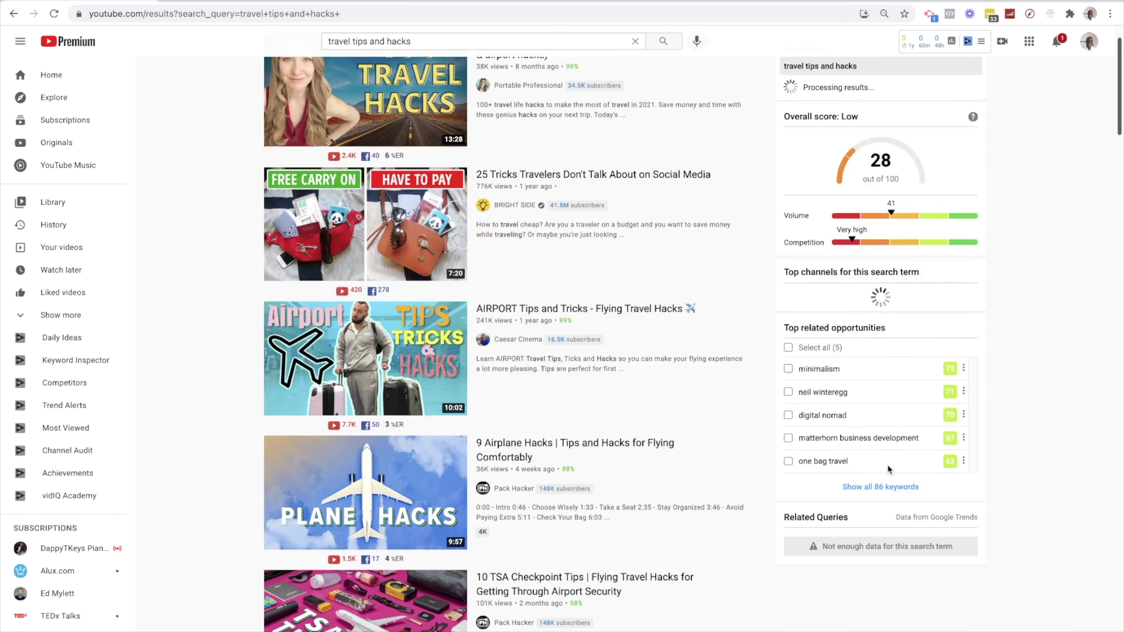
left_click(877, 488)
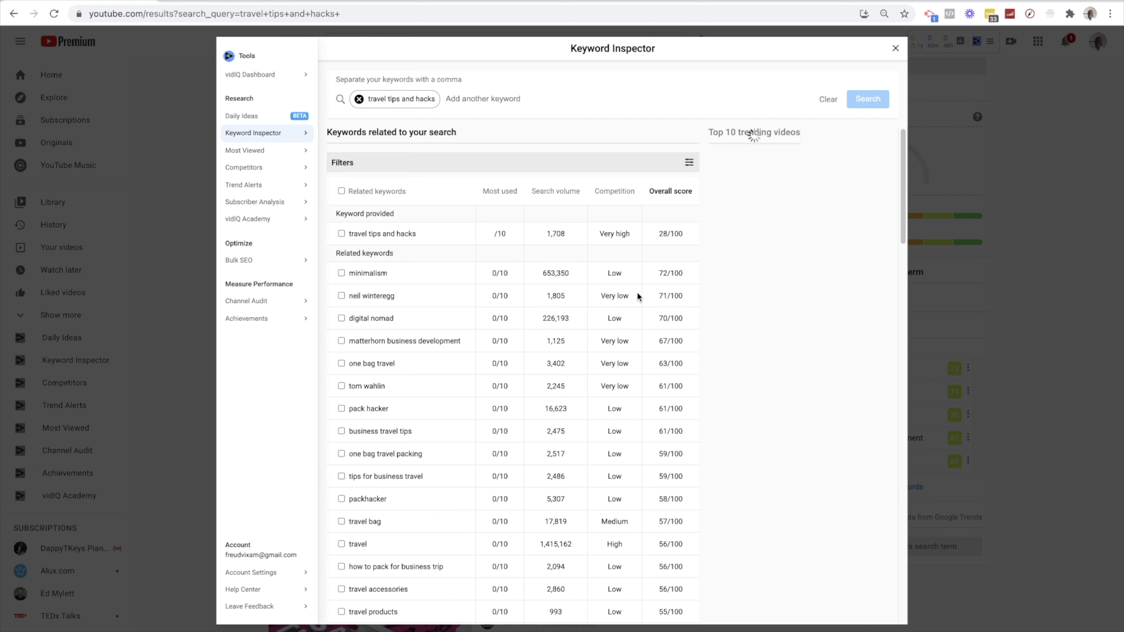
mouse_move(595, 242)
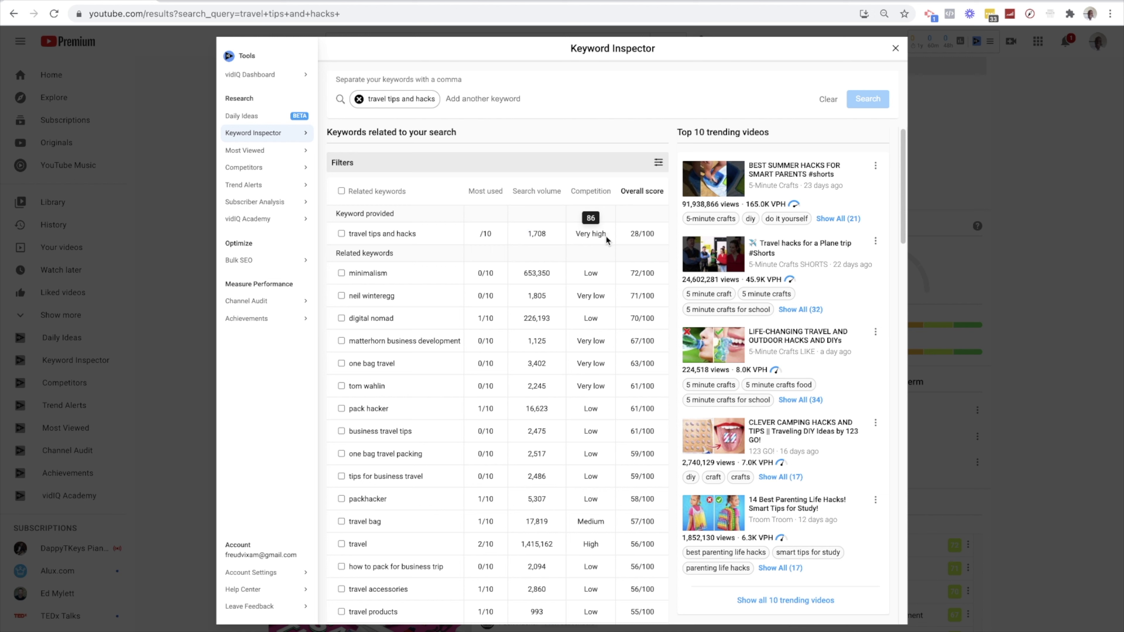
double_click(597, 236)
Step: Sort the related keywords by lowest competition, review them and close the Keyword Inspector
left_click(582, 192)
left_click(582, 192)
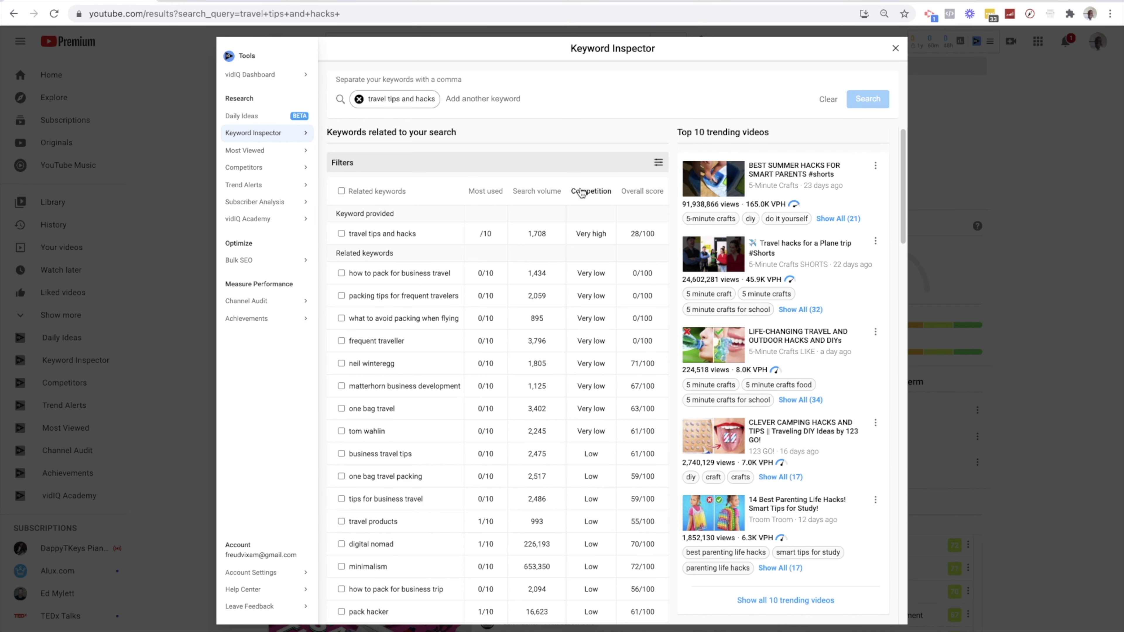
scroll(567, 336, "down", 1)
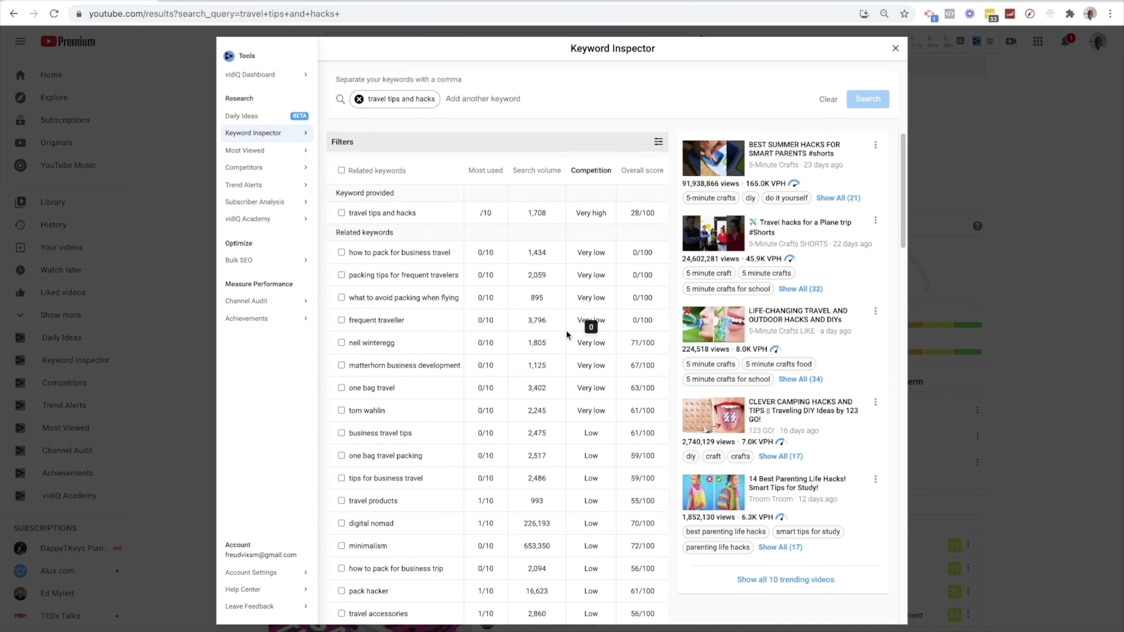
scroll(529, 334, "down", 1)
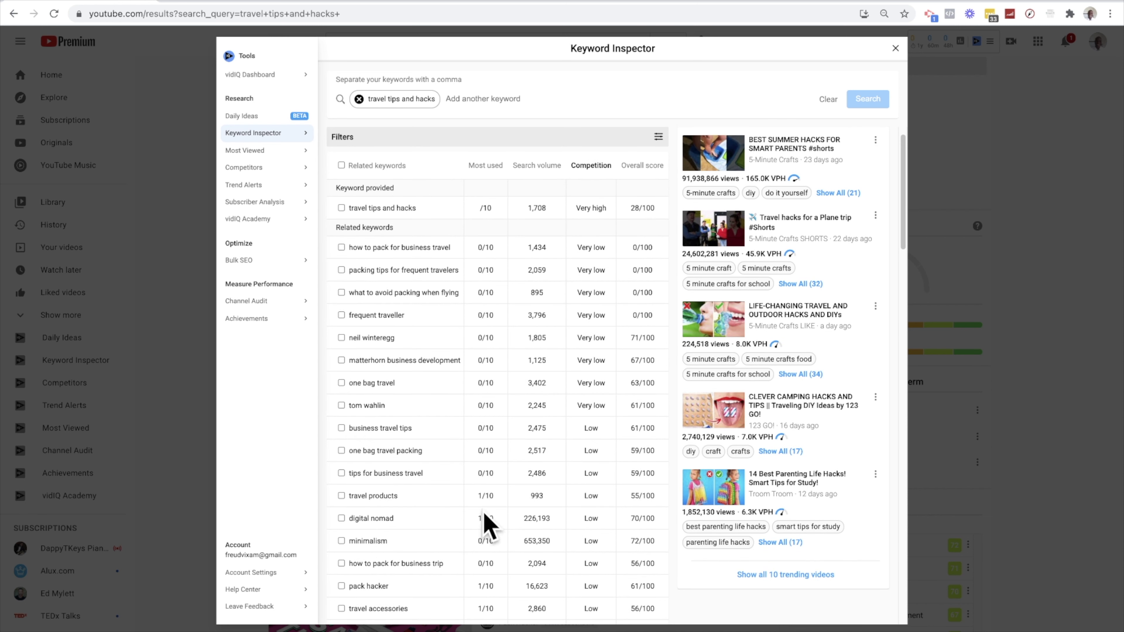
left_click(1017, 306)
scroll(710, 334, "up", 2)
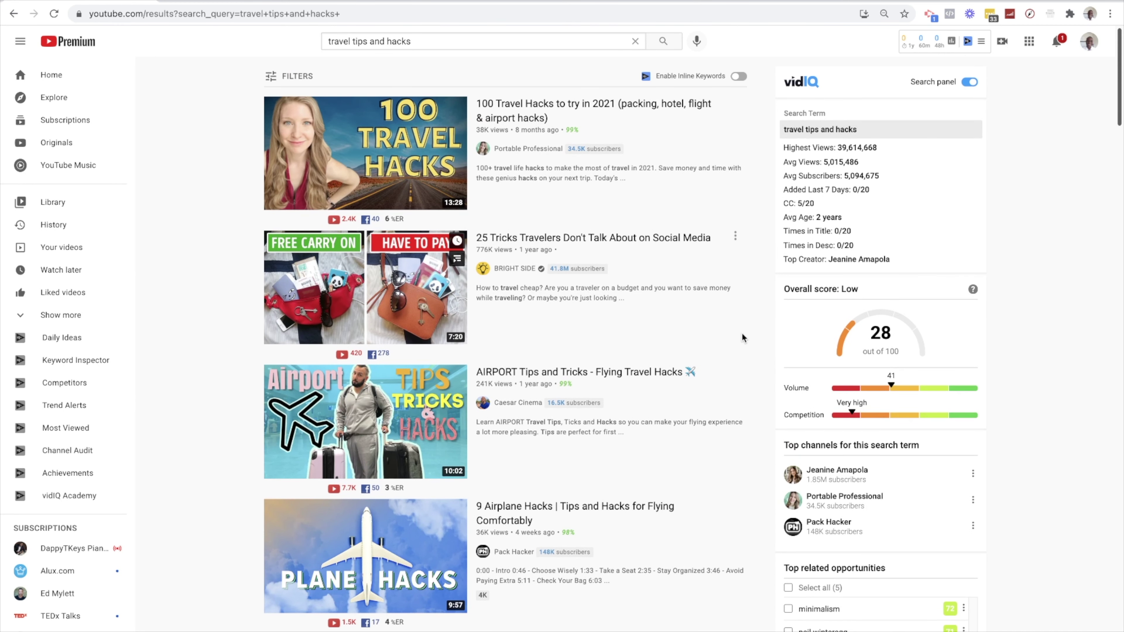
Step: Shorten the search query and search for the suggested term "travel tips"
left_click(454, 41)
key("BackSpace")
key("BackSpace")
key("BackSpace")
key("BackSpace")
key("BackSpace")
key("BackSpace")
key("BackSpace")
key("BackSpace")
key("BackSpace")
key("BackSpace")
key("BackSpace")
key("BackSpace")
key("BackSpace")
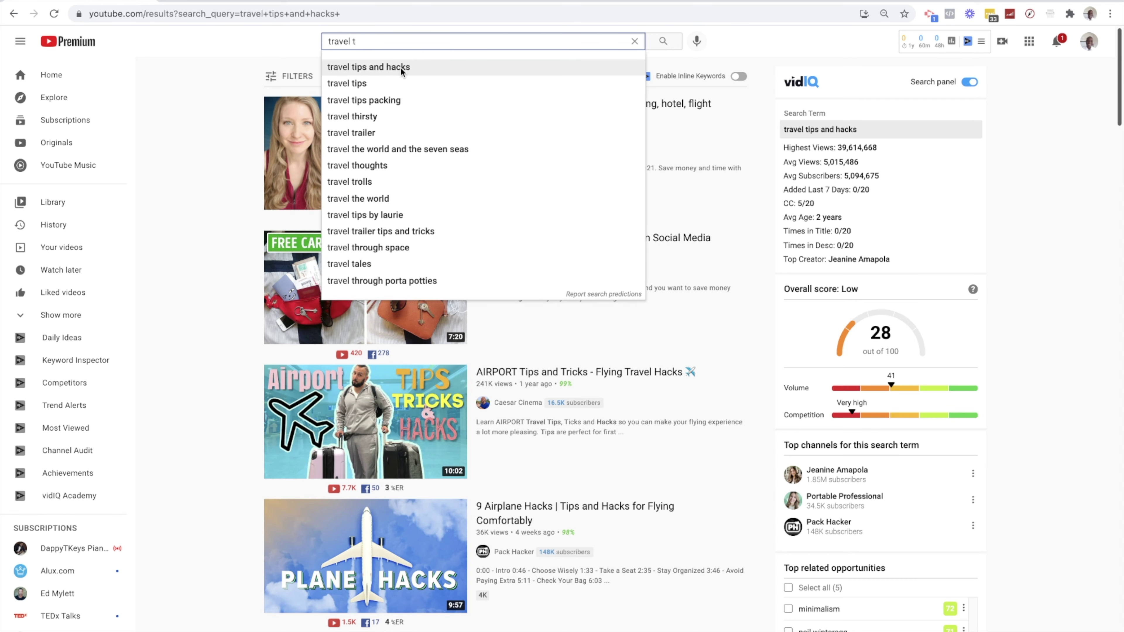
left_click(397, 83)
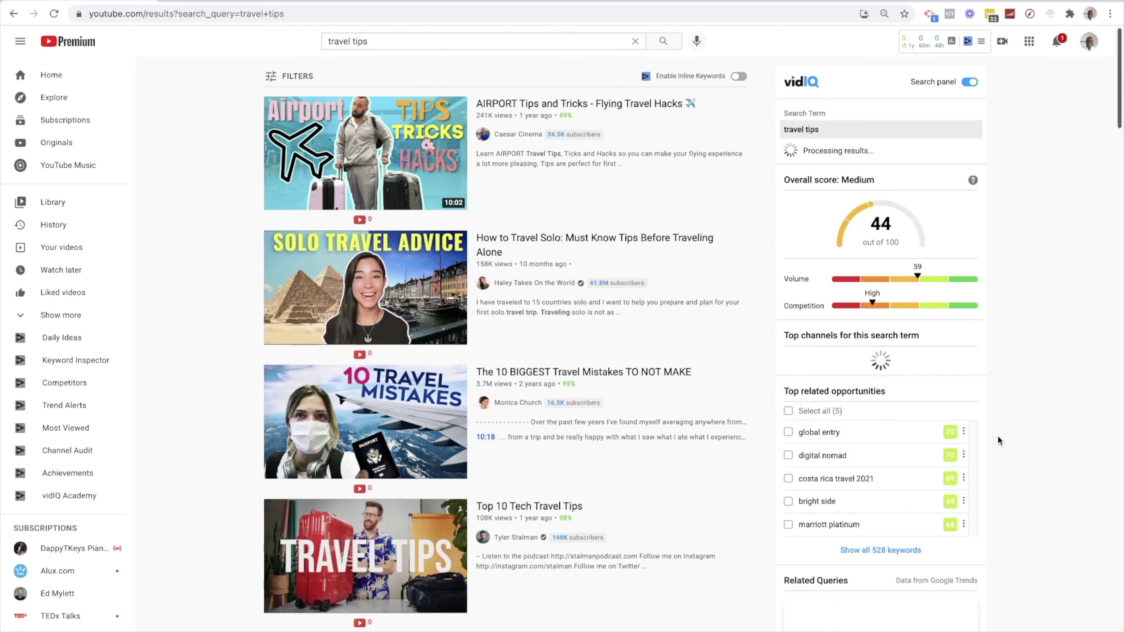
Step: Open all keywords related to "travel tips", check the term's search volume and close the Keyword Inspector
scroll(929, 436, "down", 3)
left_click(868, 430)
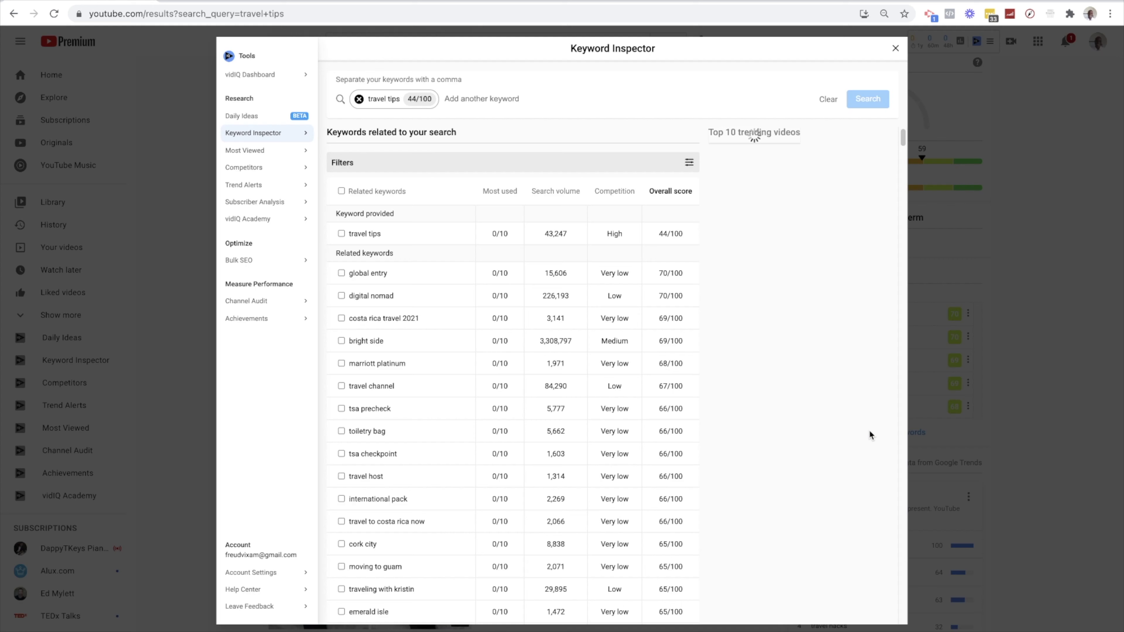
double_click(553, 234)
left_click(980, 247)
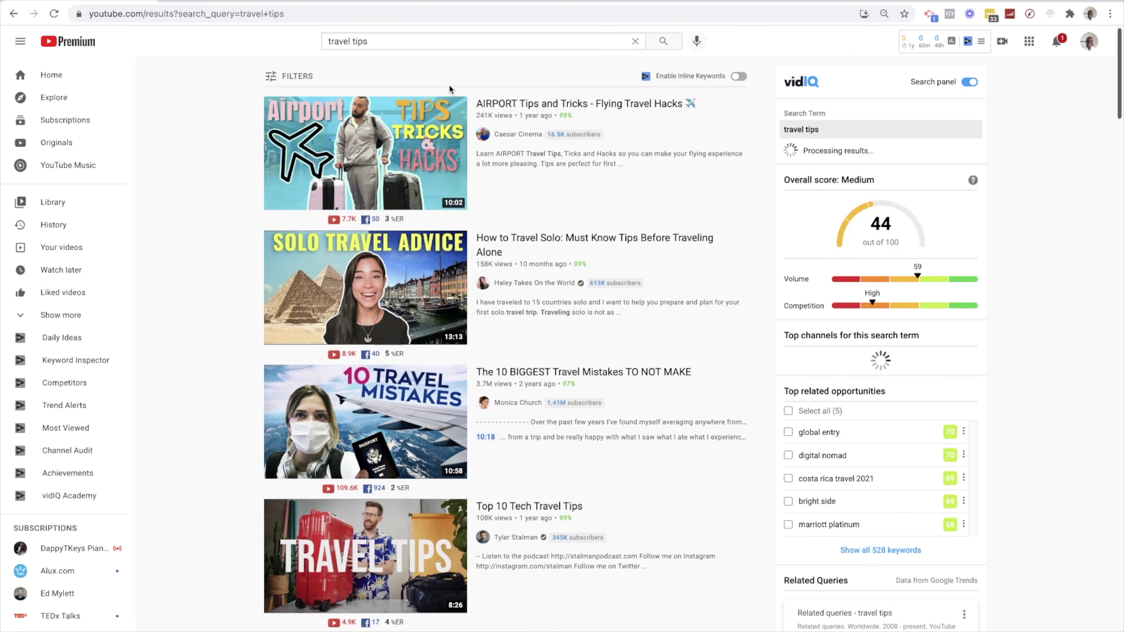
Step: Replace the query with "travel guide" and search for the suggested term "travel guide japan"
left_click(416, 42)
double_click(416, 42)
key("BackSpace")
key("BackSpace")
key("BackSpace")
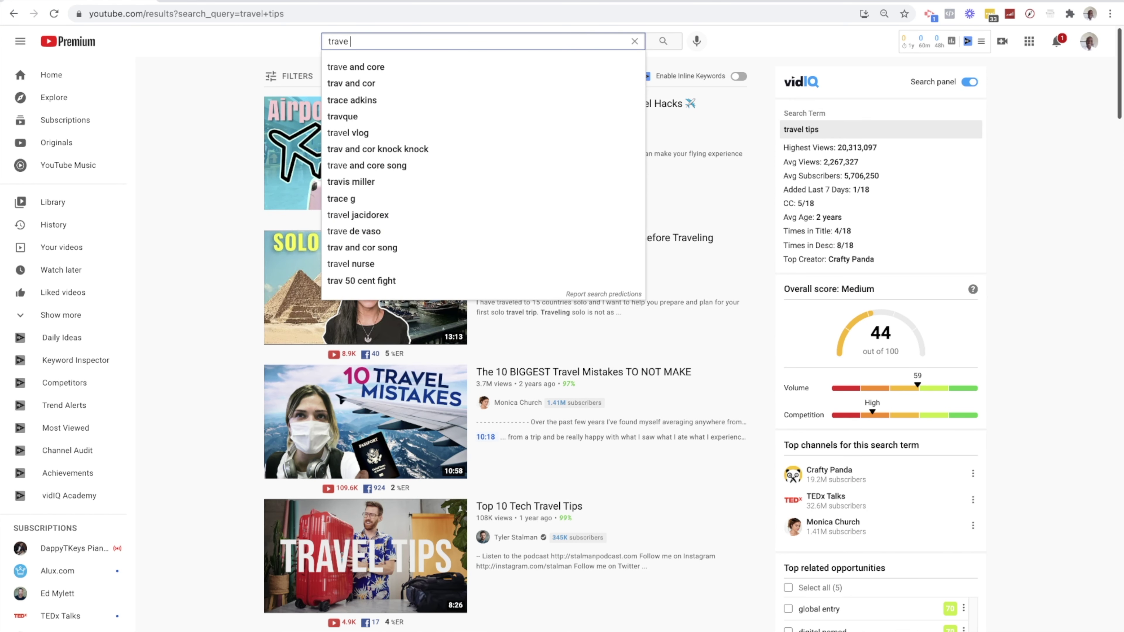
type("l")
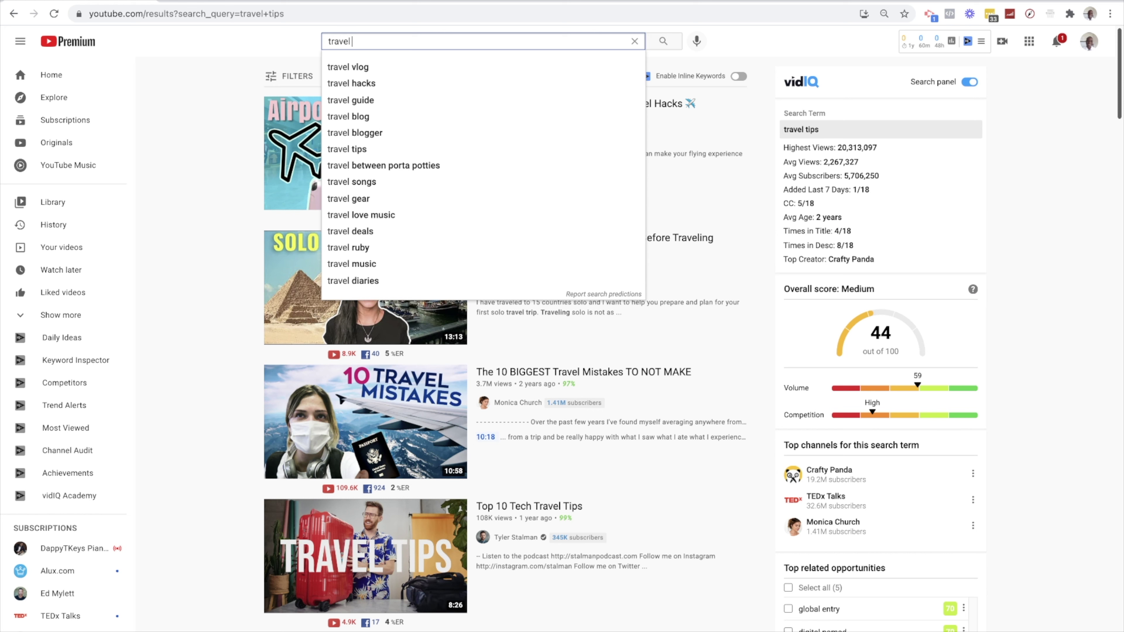
key("Down")
key("Down")
key("Down")
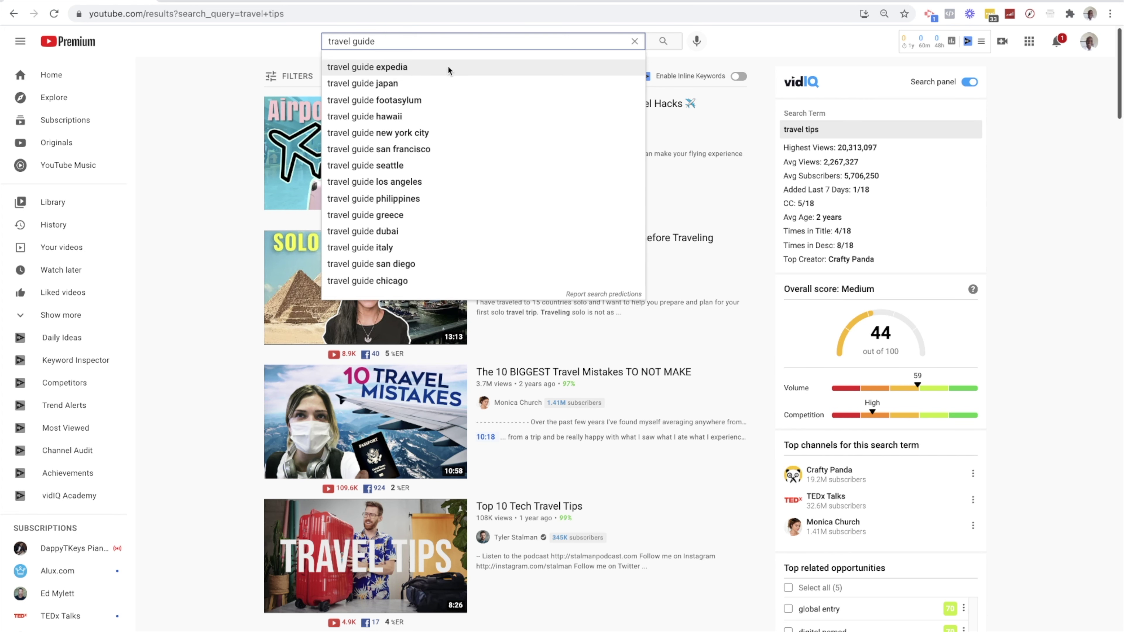
left_click(442, 83)
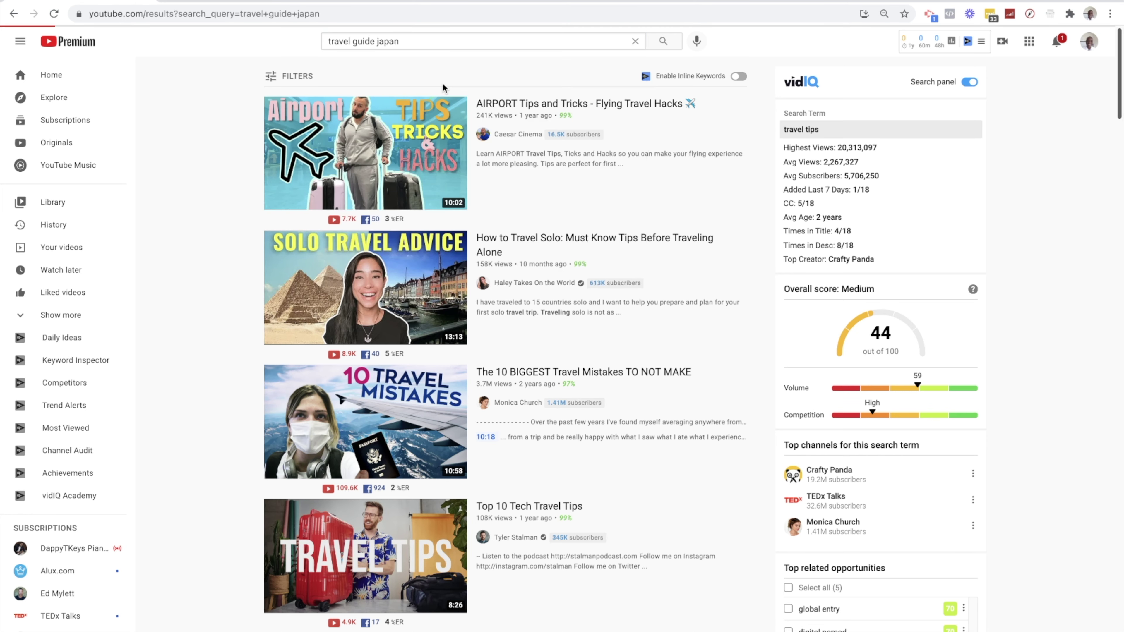
Step: View the full list of keywords related to "travel guide japan" and return to the search results
scroll(906, 295, "down", 3)
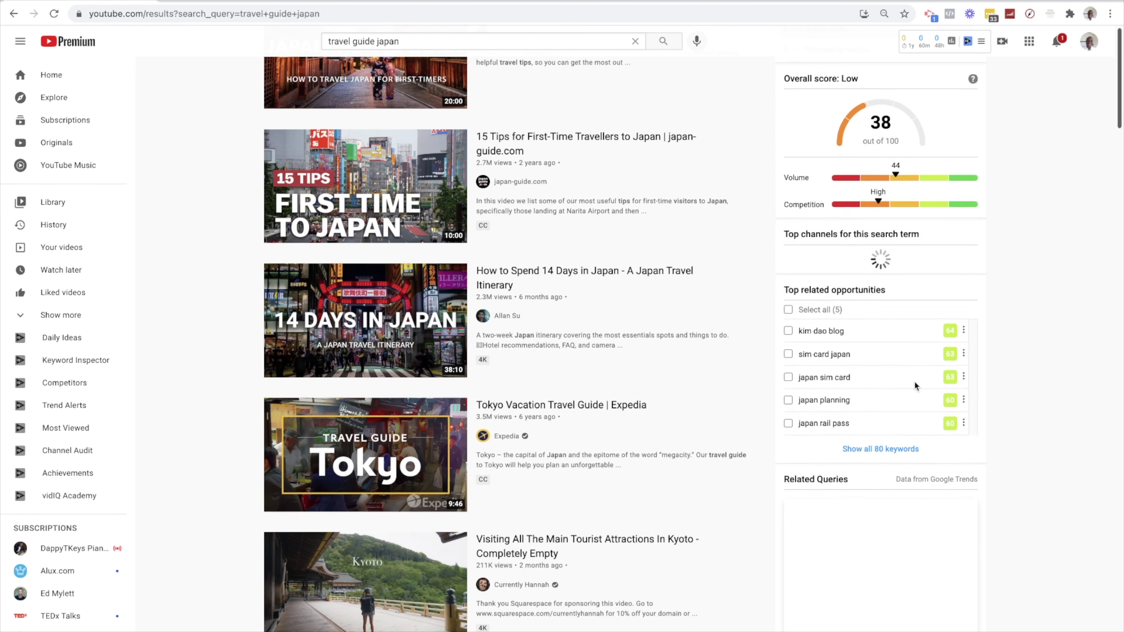
left_click(897, 451)
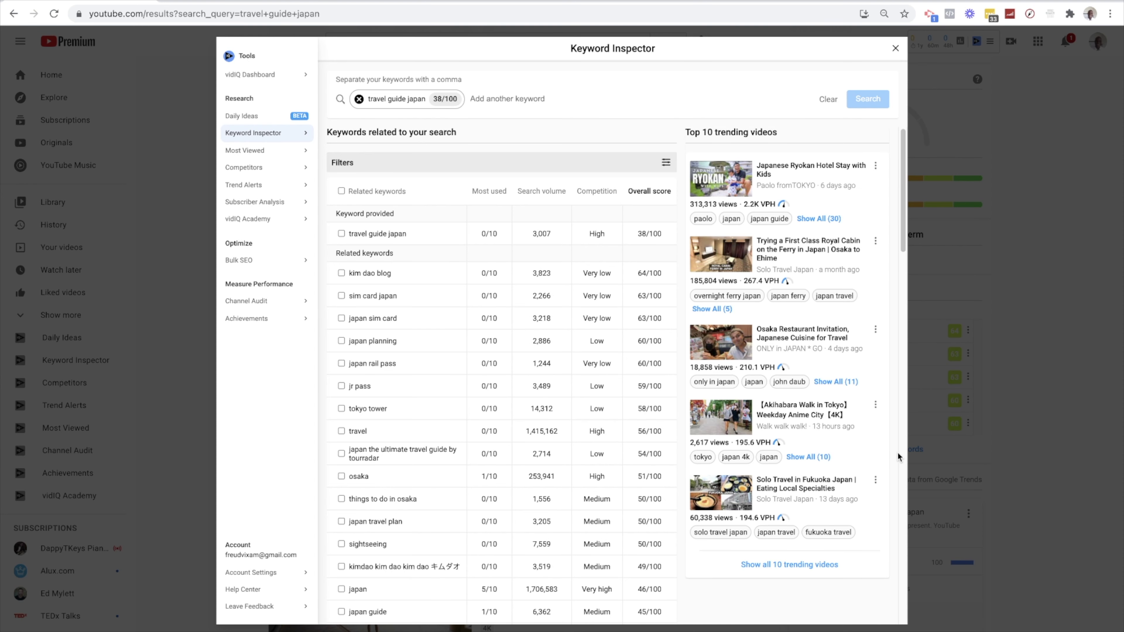
scroll(953, 302, "up", 2)
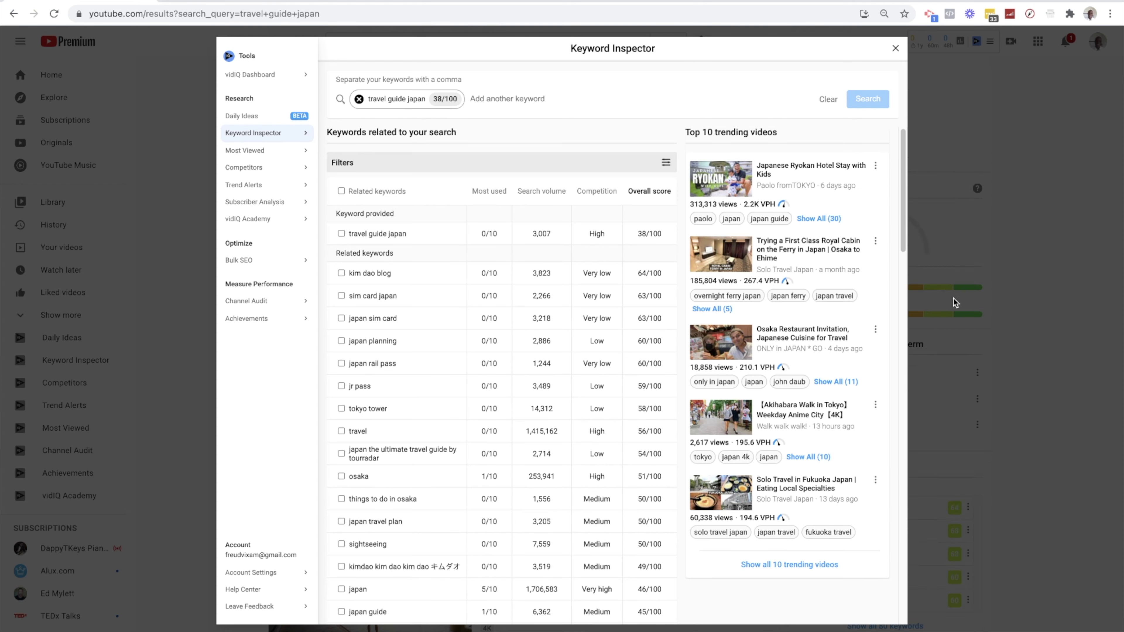
left_click(1049, 288)
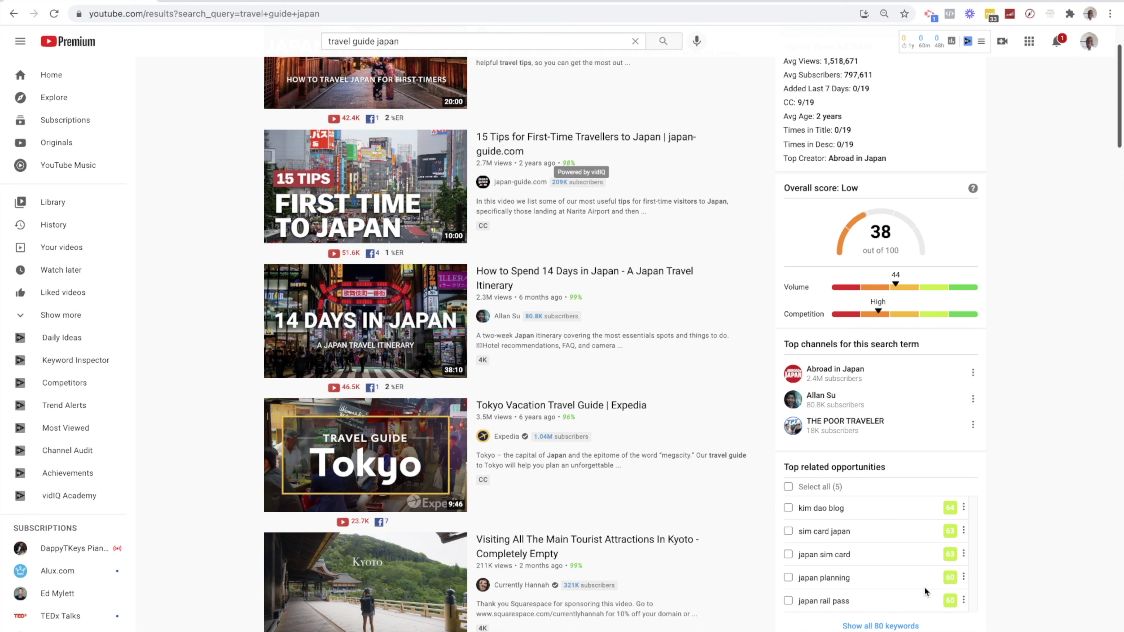
Step: Reopen the keywords related to "travel guide japan", sort them by lowest competition, review them and close the list
left_click(883, 625)
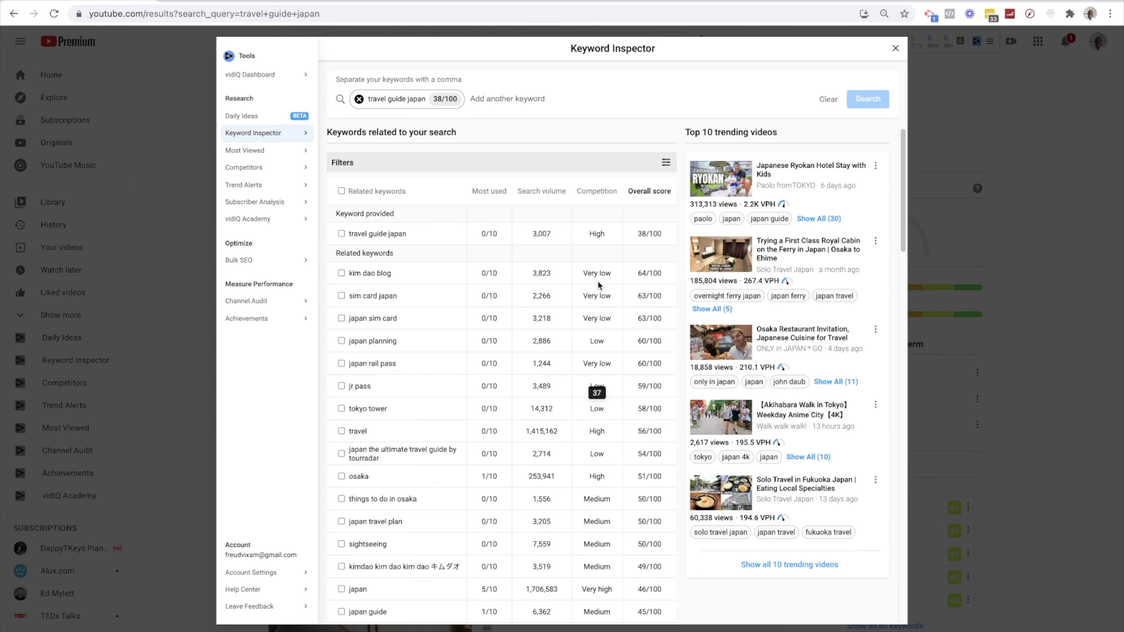
left_click(598, 191)
left_click(599, 191)
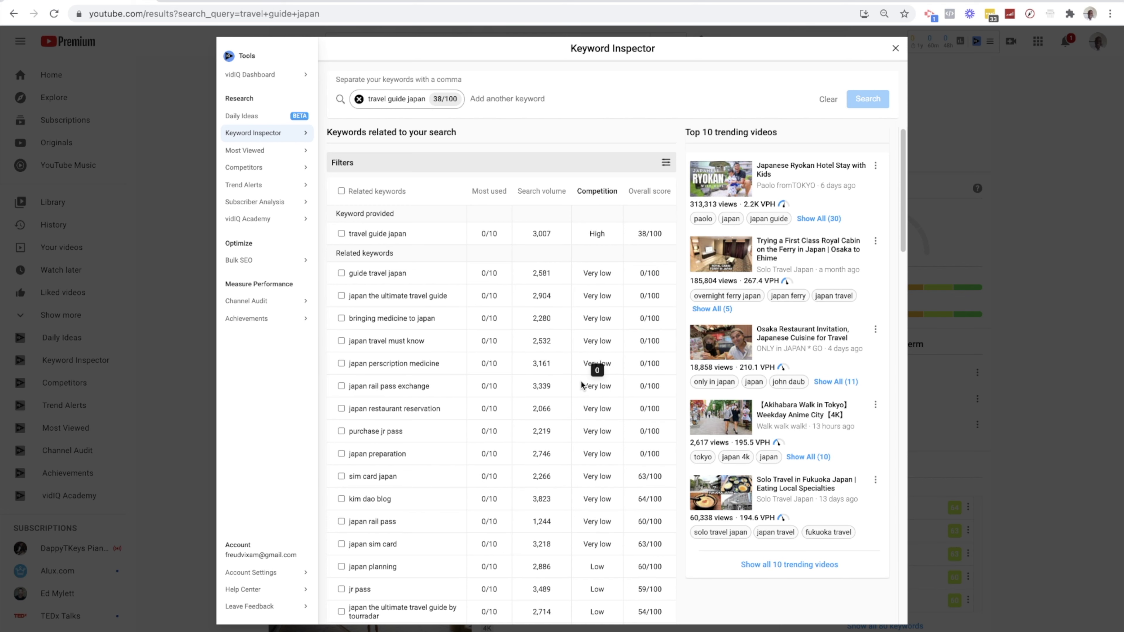
scroll(581, 385, "down", 2)
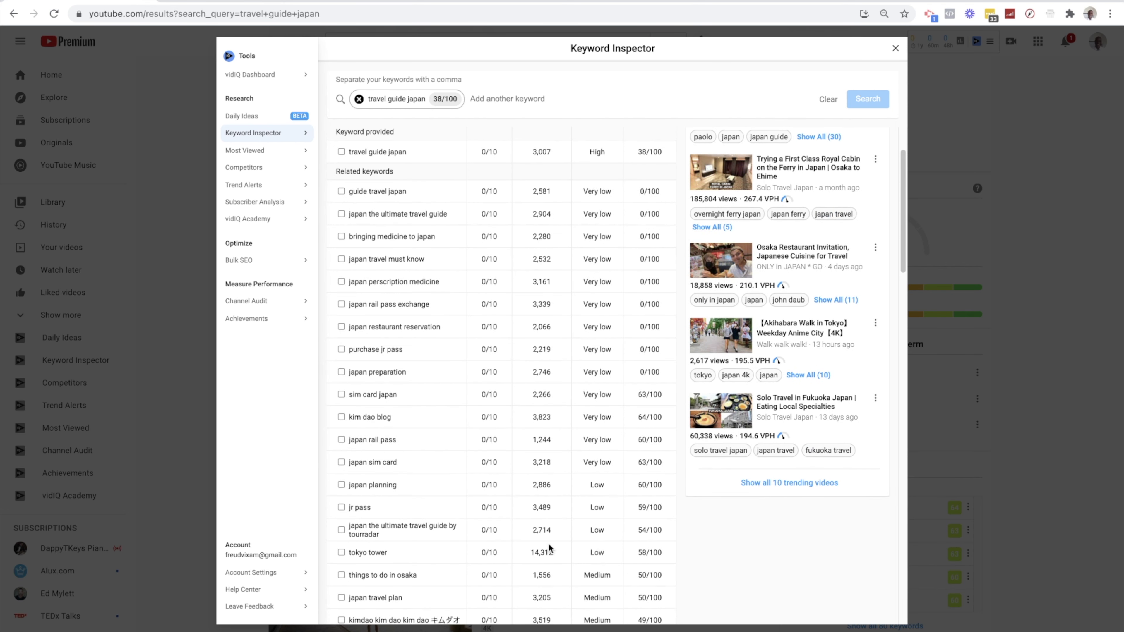
scroll(559, 543, "down", 3)
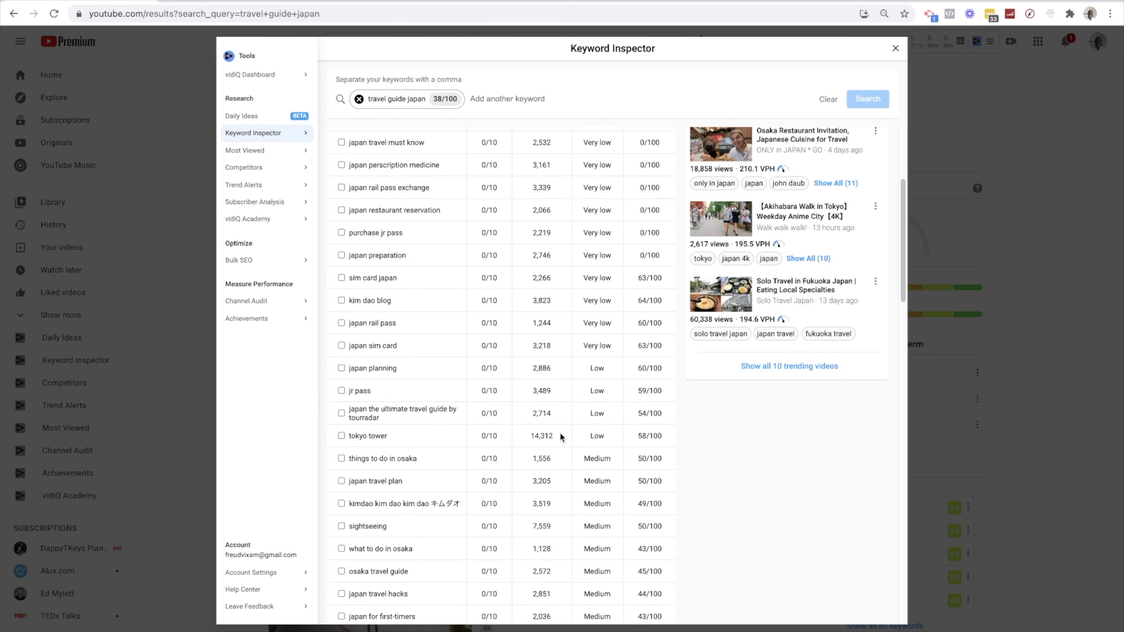
left_click(961, 430)
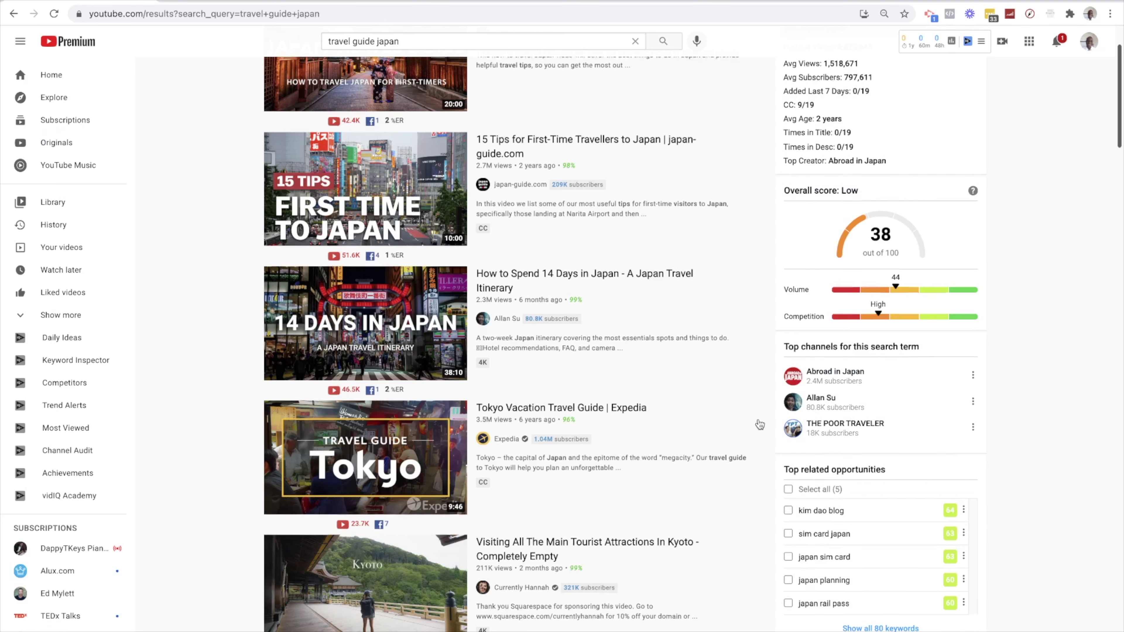
Step: Cut the search query back to "travel" to bring up new search suggestions
scroll(759, 424, "up", 3)
double_click(414, 41)
key("BackSpace")
key("BackSpace")
key("BackSpace")
key("BackSpace")
key("BackSpace")
key("BackSpace")
key("BackSpace")
key("BackSpace")
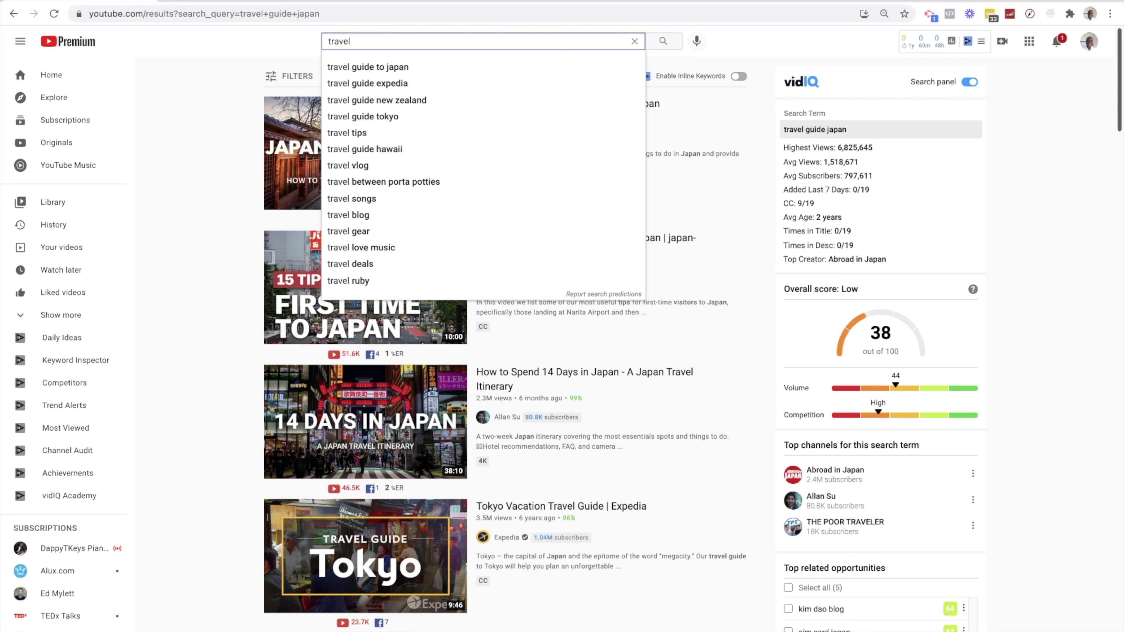
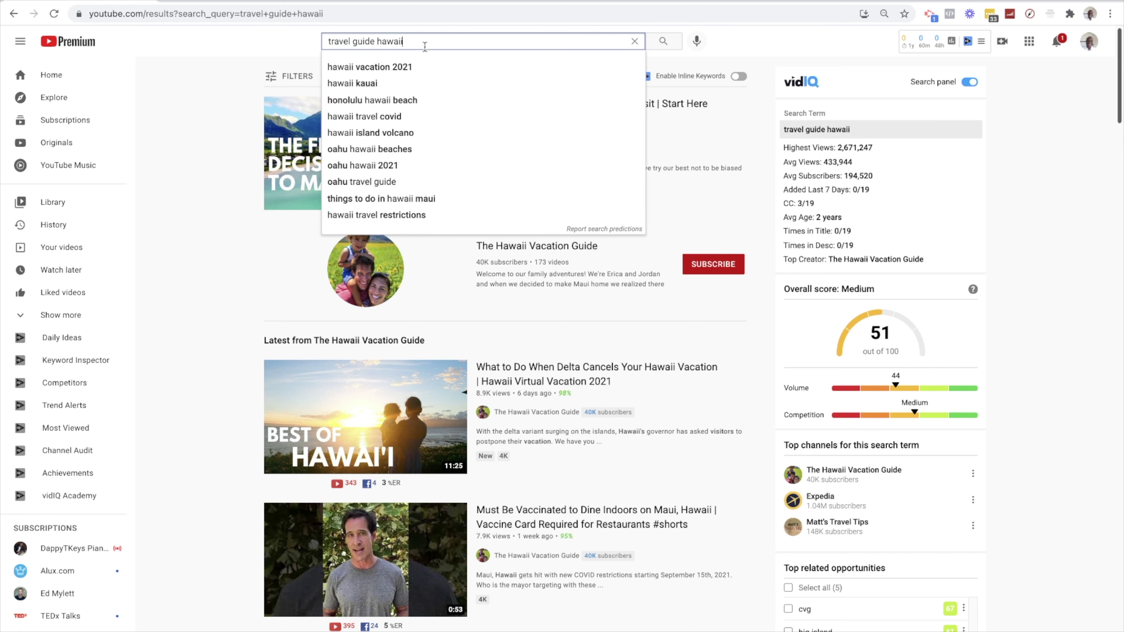
Step: Enter "traveling to" as the query and search for the suggested term "traveling to hawaii"
type("traveling ")
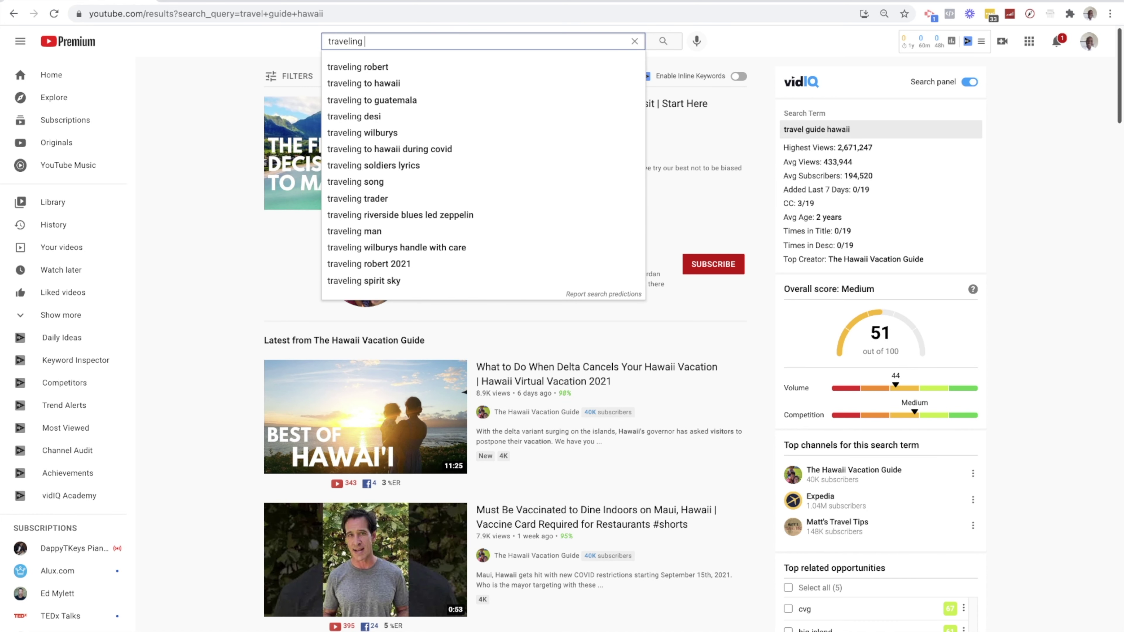
type("t")
key("BackSpace")
type("to")
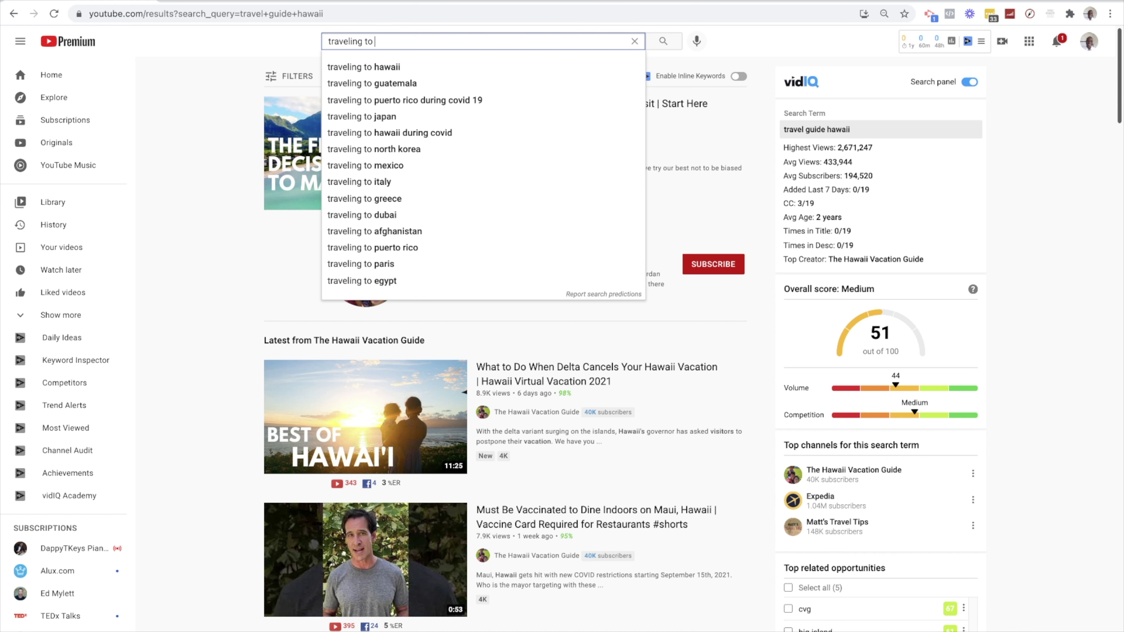
left_click(402, 67)
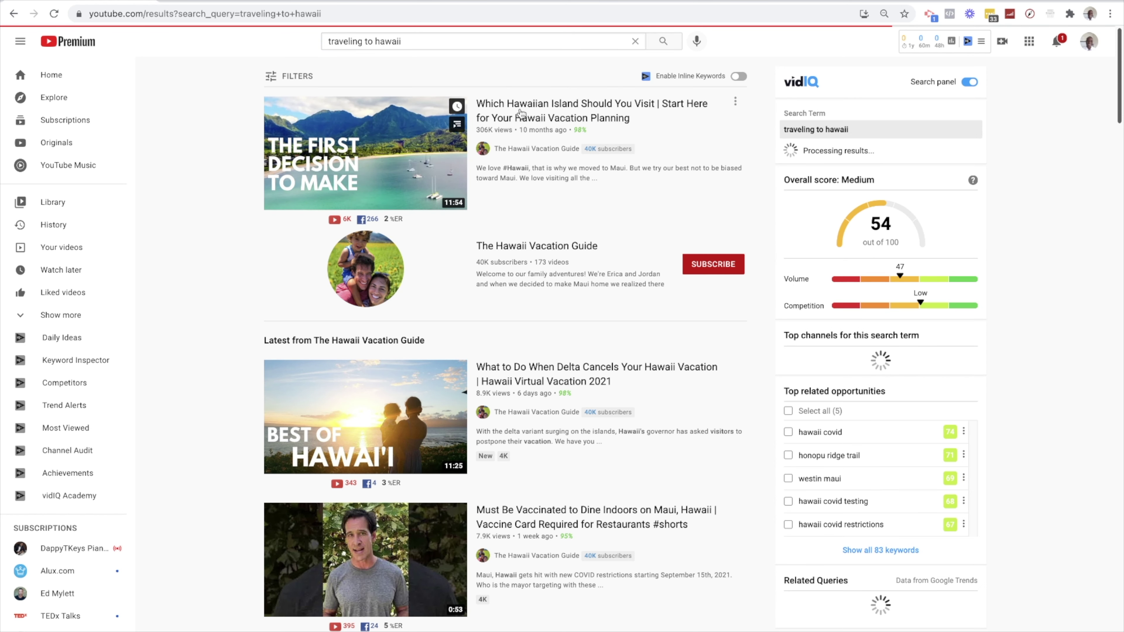
Step: Look over the search panel for "traveling to hawaii" and open its full list of related keywords
scroll(930, 332, "down", 2)
scroll(938, 381, "down", 3)
scroll(952, 412, "up", 5)
scroll(929, 425, "down", 3)
left_click(892, 440)
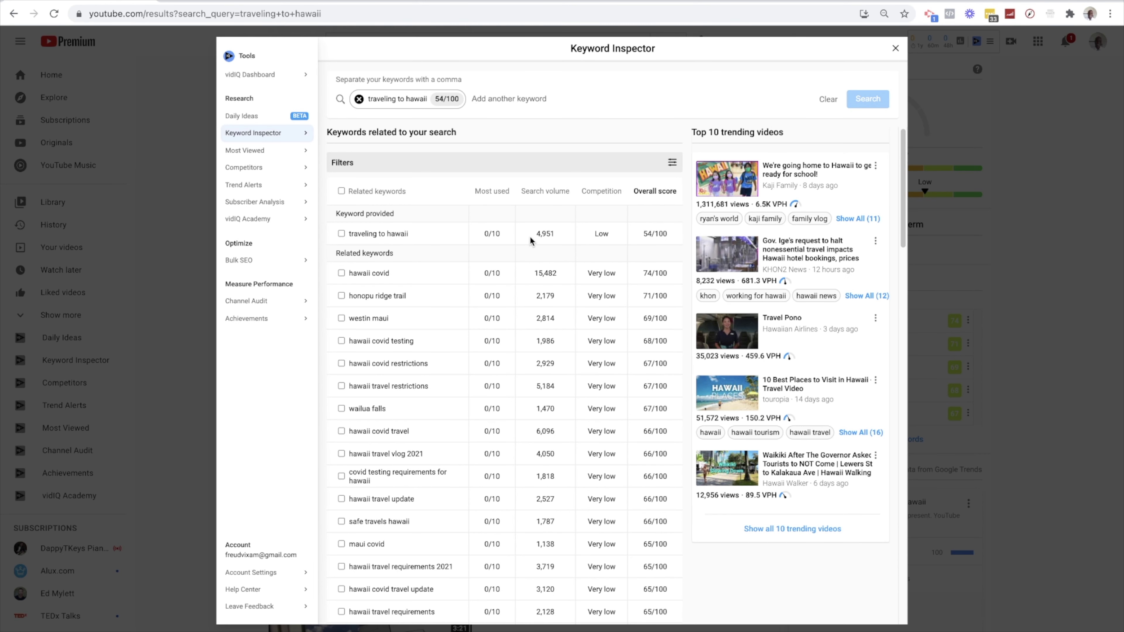
Step: Examine the search volume and competition of "traveling to hawaii" and its related keywords, and close the list
left_click_drag(536, 234, 554, 242)
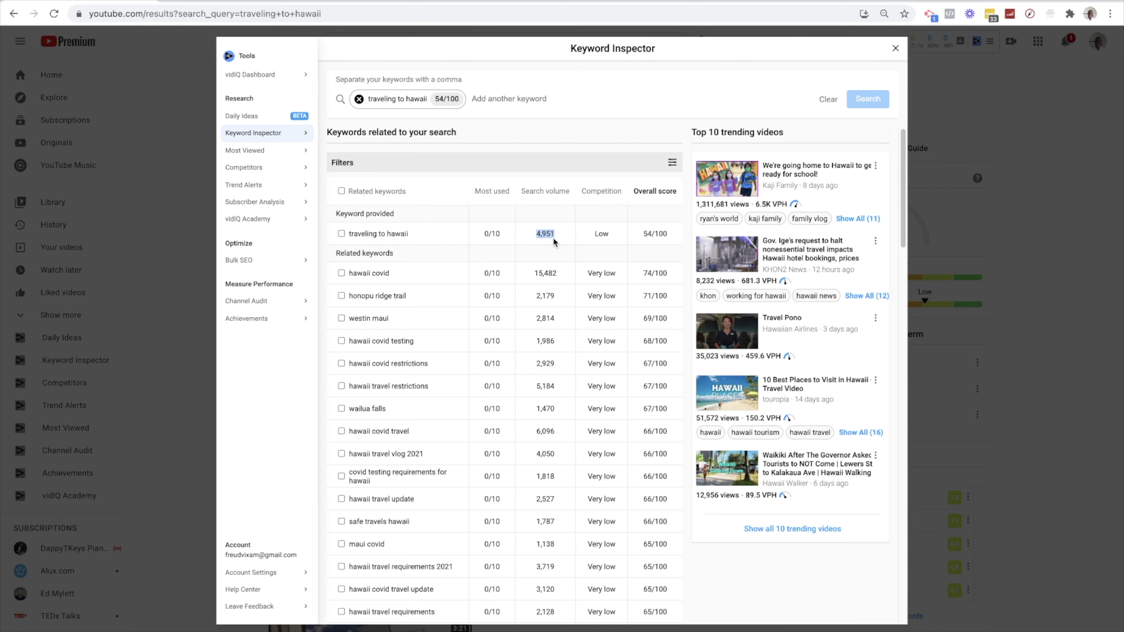
double_click(600, 234)
double_click(538, 231)
double_click(597, 234)
scroll(573, 244, "down", 1)
mouse_move(597, 241)
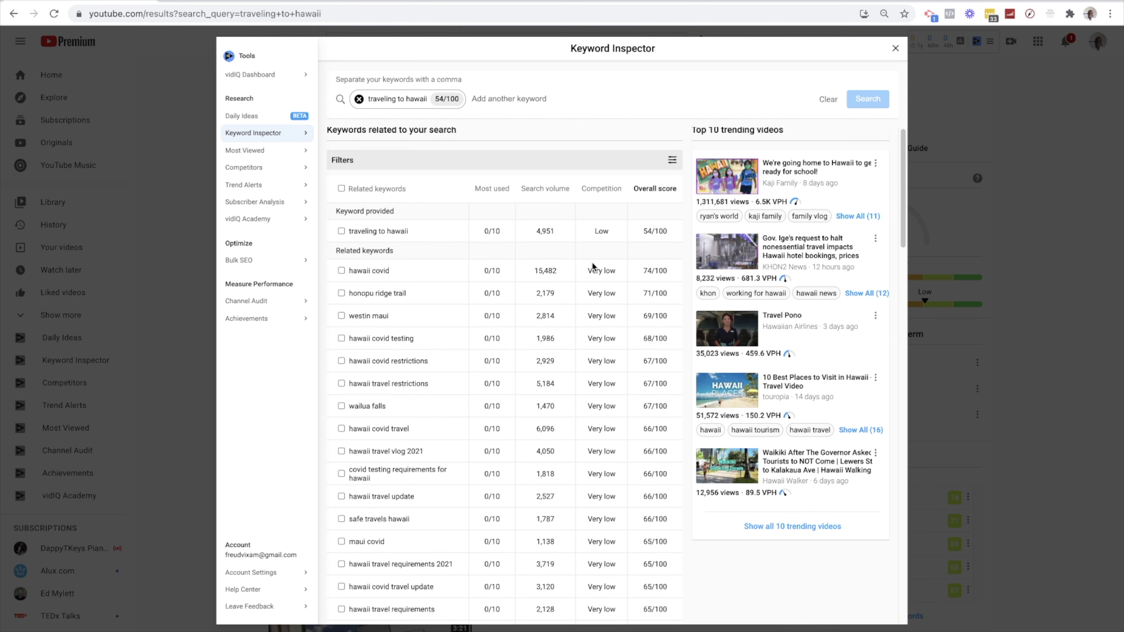
scroll(596, 275, "down", 1)
scroll(558, 280, "down", 1)
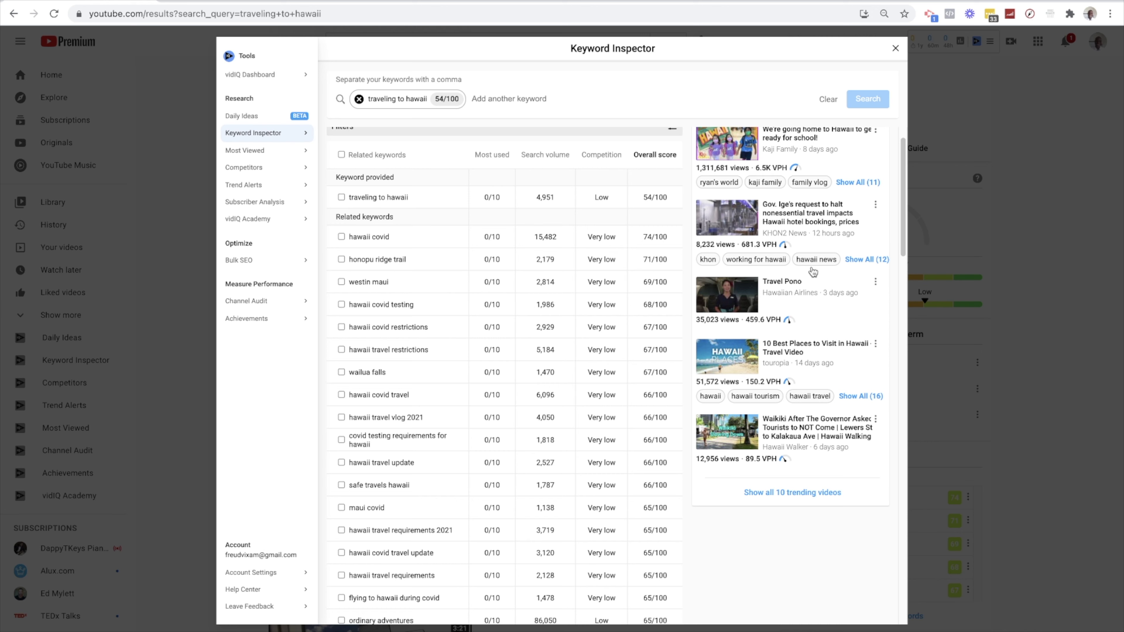
left_click(924, 177)
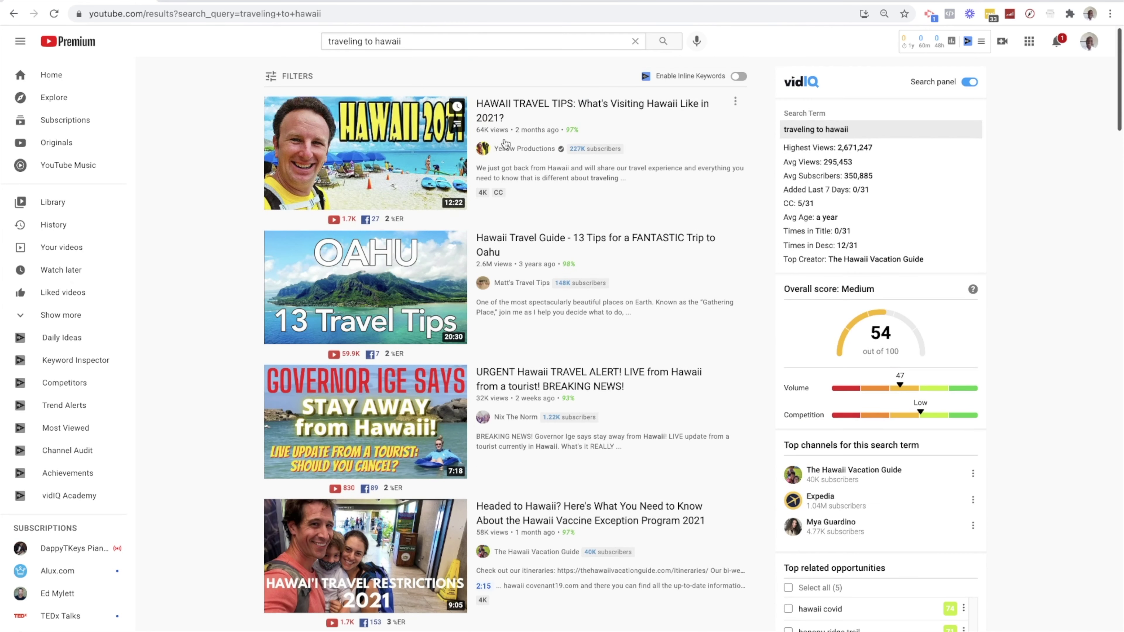
Step: Search for the suggested term "traveling to hawaii 2021", review its full list of related keywords and close the list
left_click(436, 44)
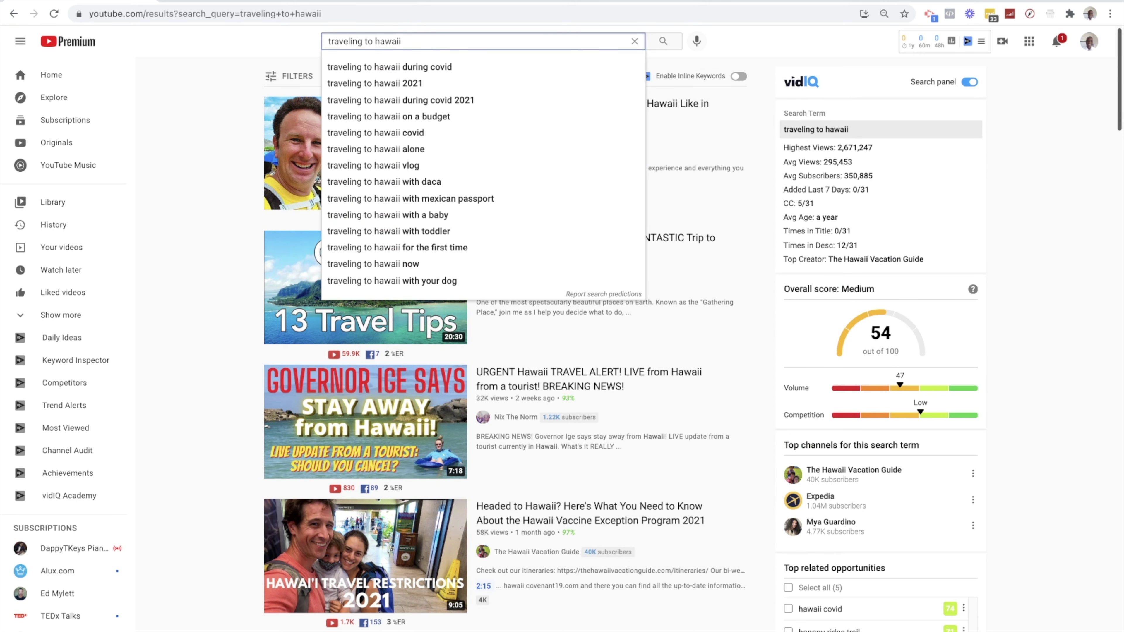
left_click(427, 85)
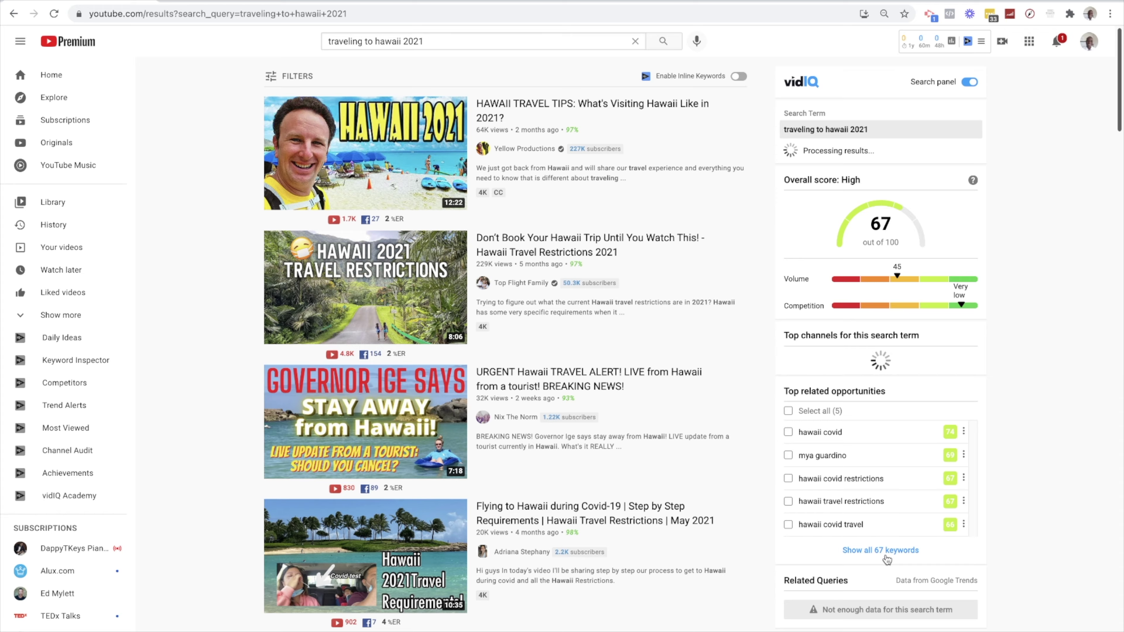
left_click(886, 553)
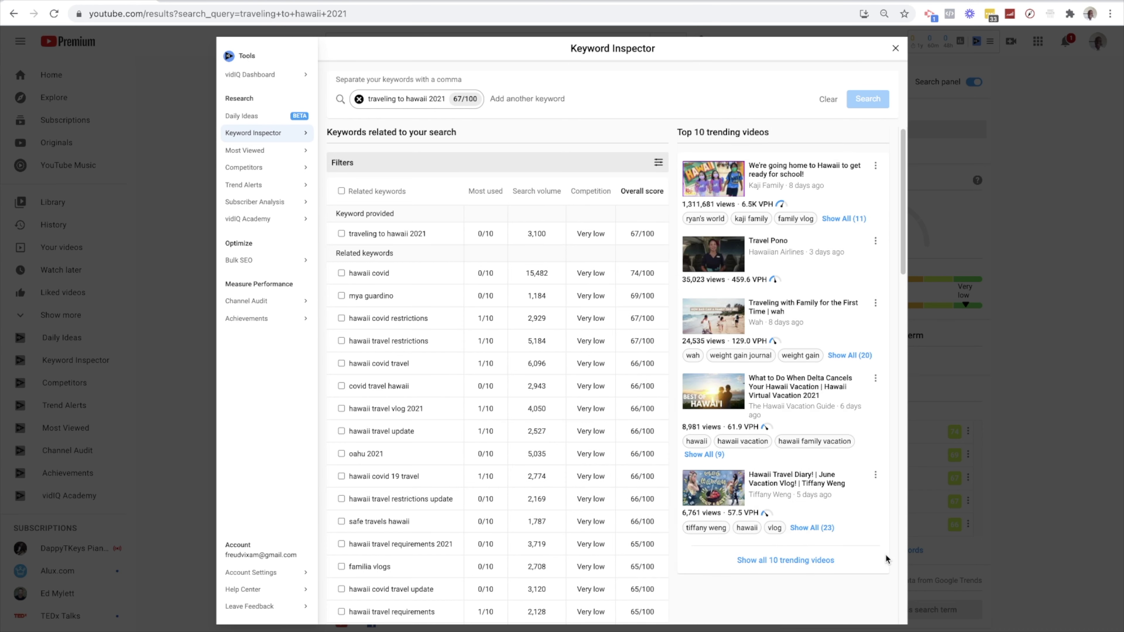
left_click(1027, 413)
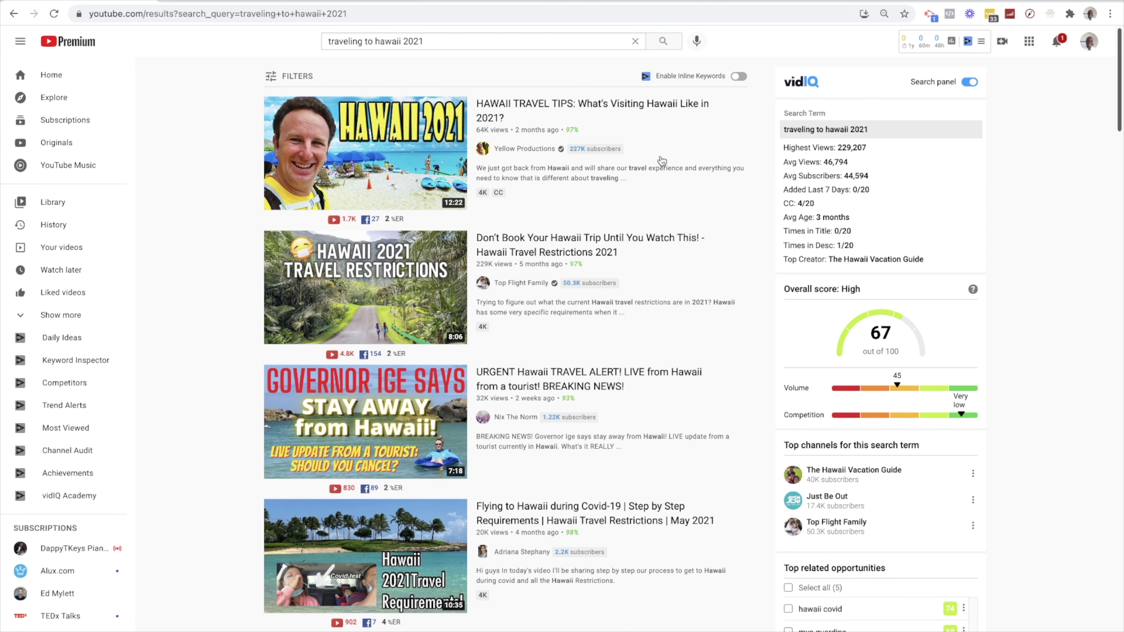
Step: Search for the suggested term "traveling to hawaii on a budget", review its full list of related keywords and close the list
double_click(466, 44)
key("BackSpace")
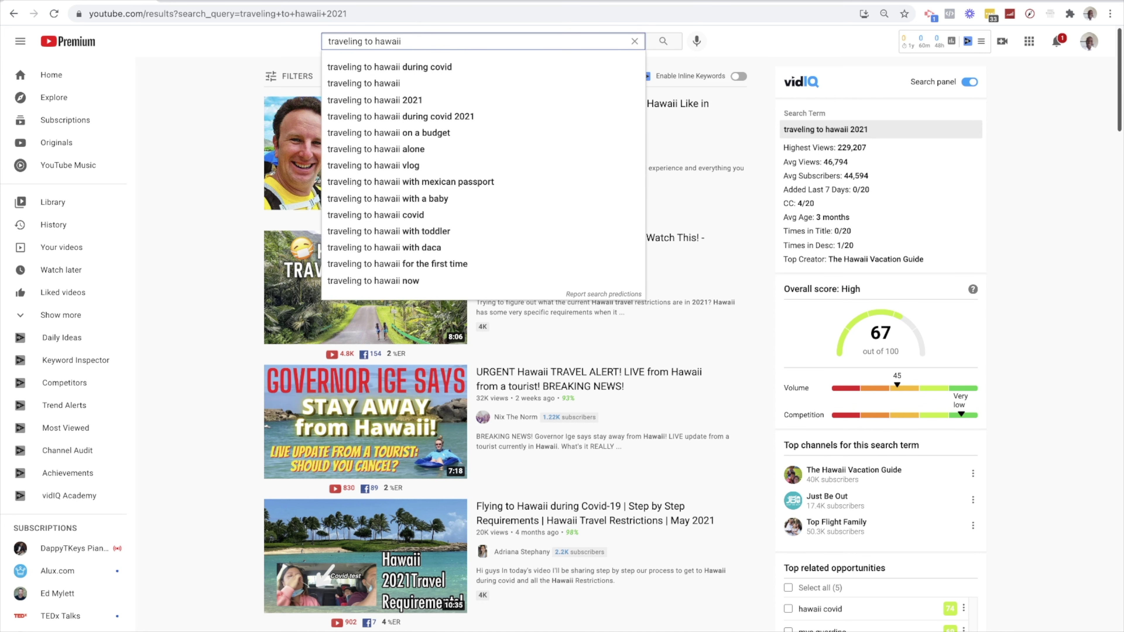
left_click(471, 135)
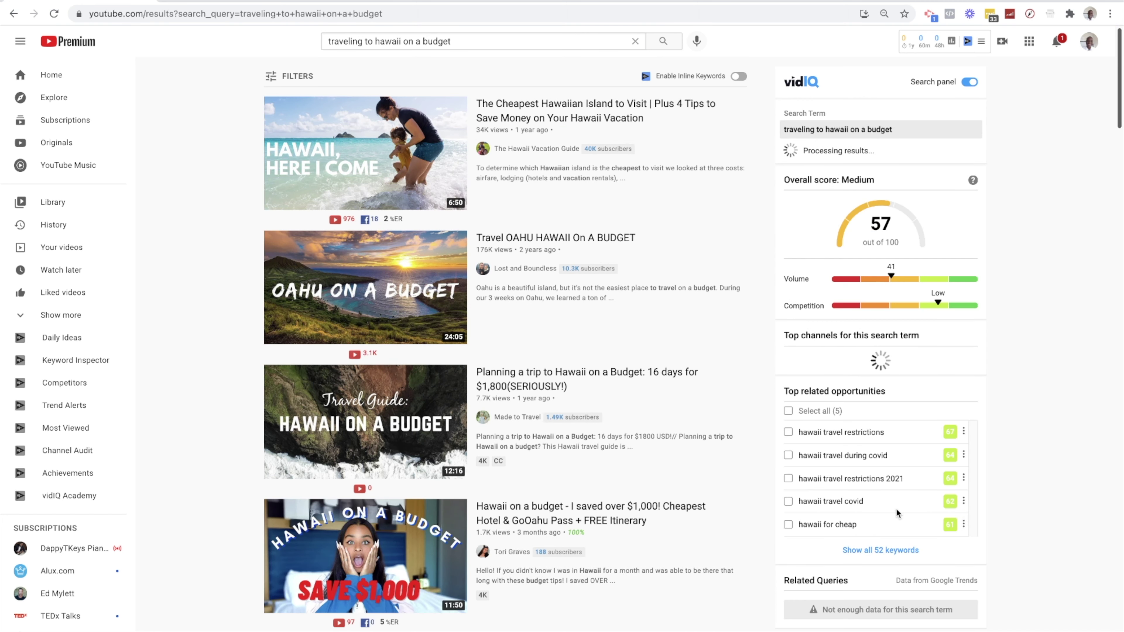
left_click(887, 552)
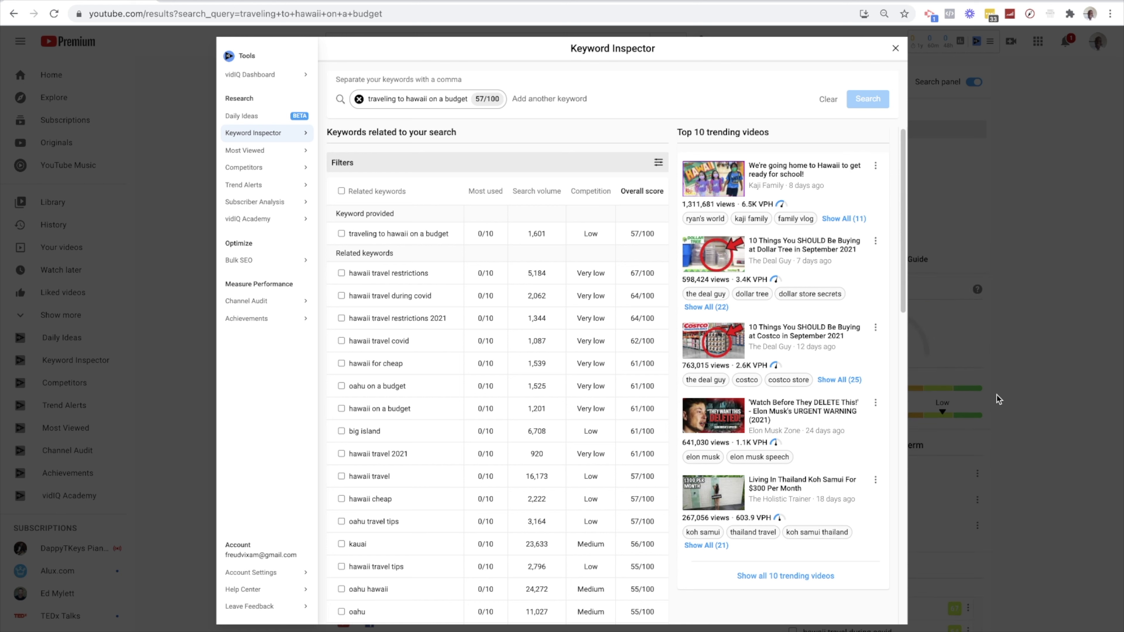
left_click(380, 273)
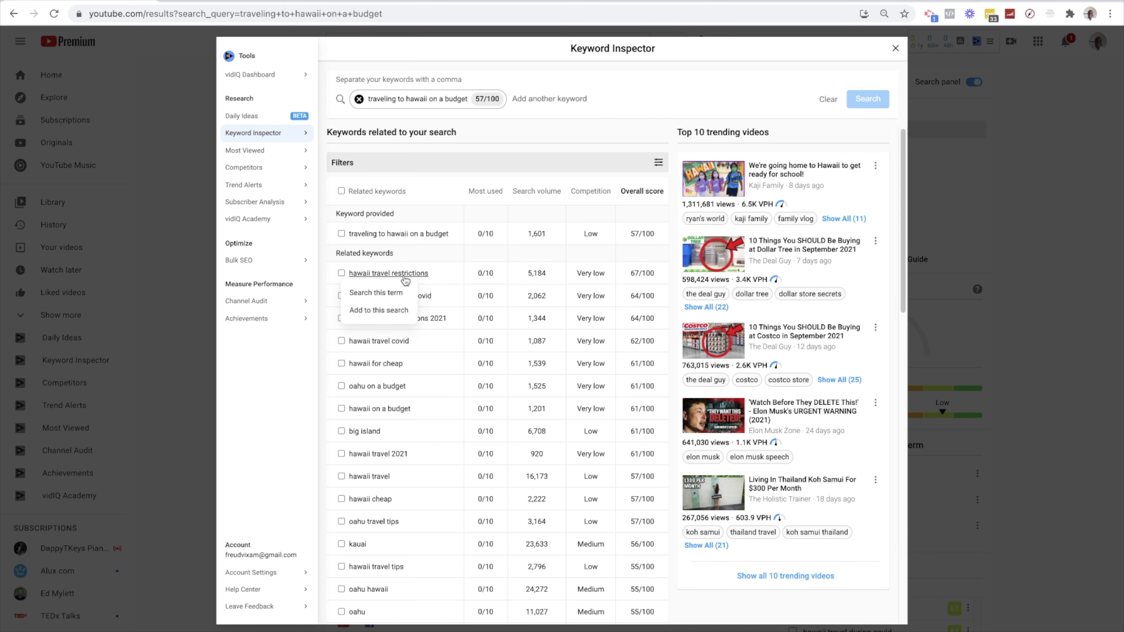
left_click(374, 292)
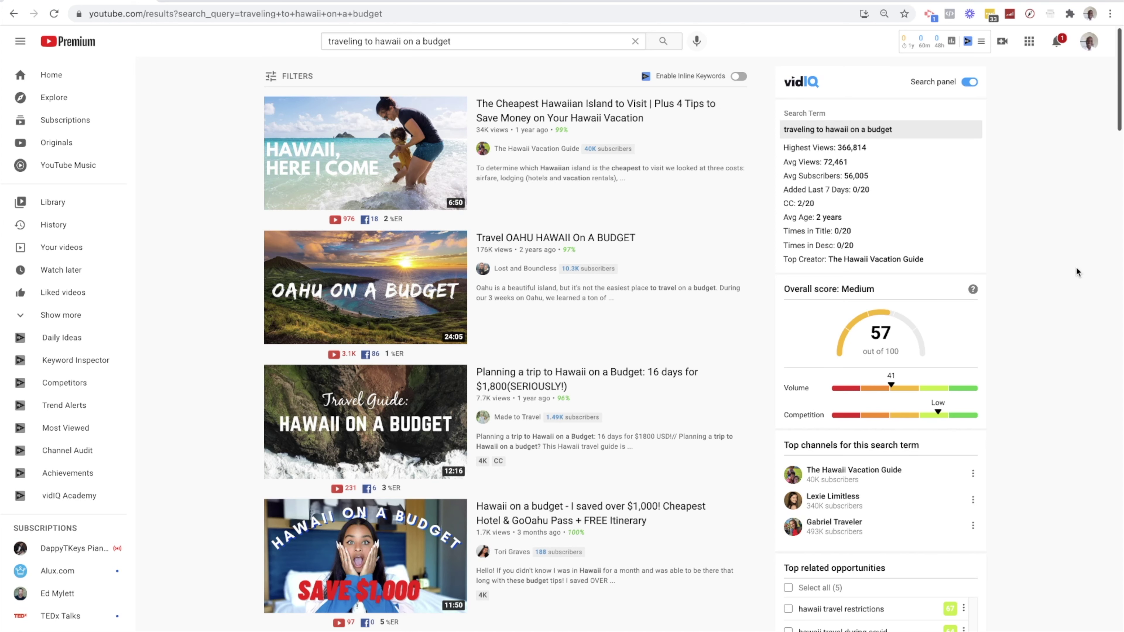
left_click(1080, 271)
Step: Cut the search query back to "traveling to" to bring up suggestions for other destinations
left_click(482, 34)
left_click(477, 41)
double_click(475, 41)
key("BackSpace")
key("BackSpace")
key("BackSpace")
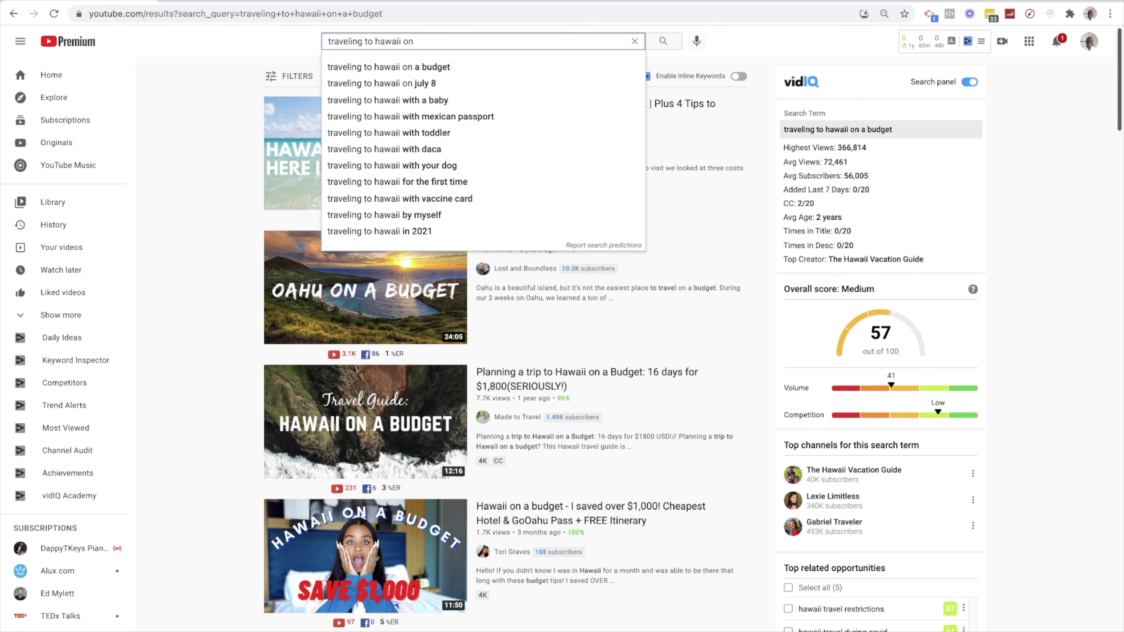
key("BackSpace")
key("BackSpace")
key("BackSpace")
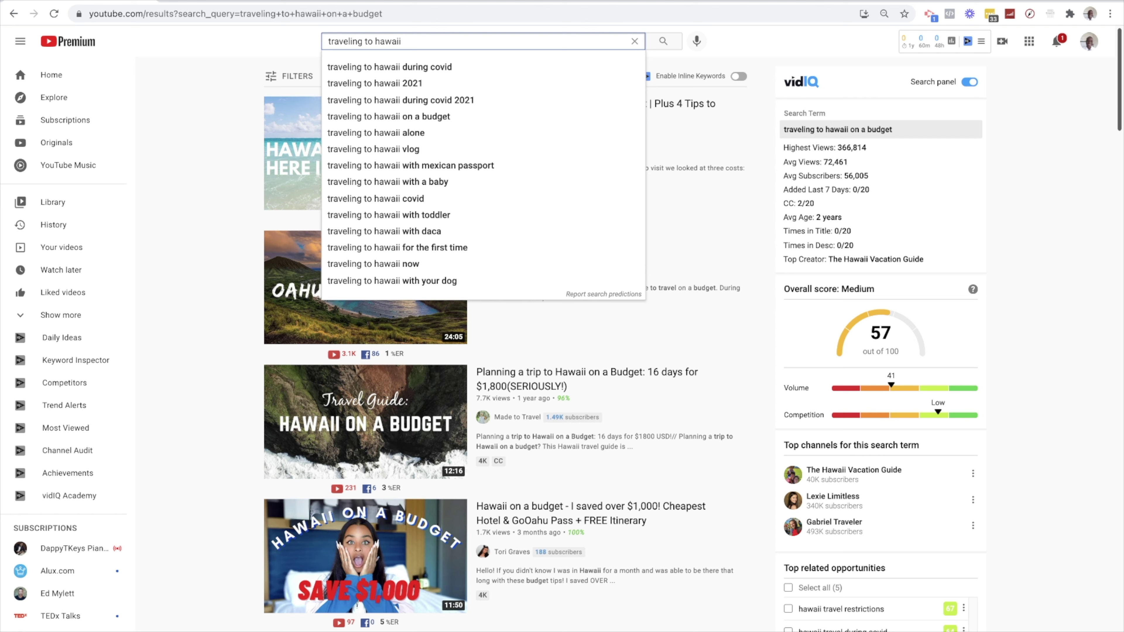
key("BackSpace")
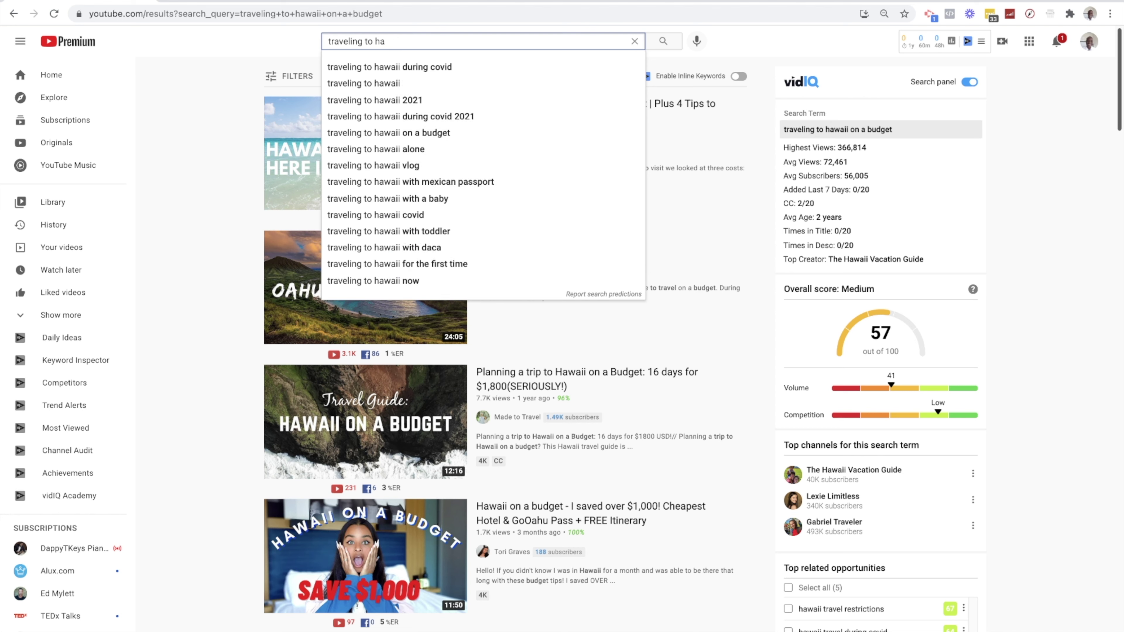
key("BackSpace")
key("BackSpace")
key("BackSpace")
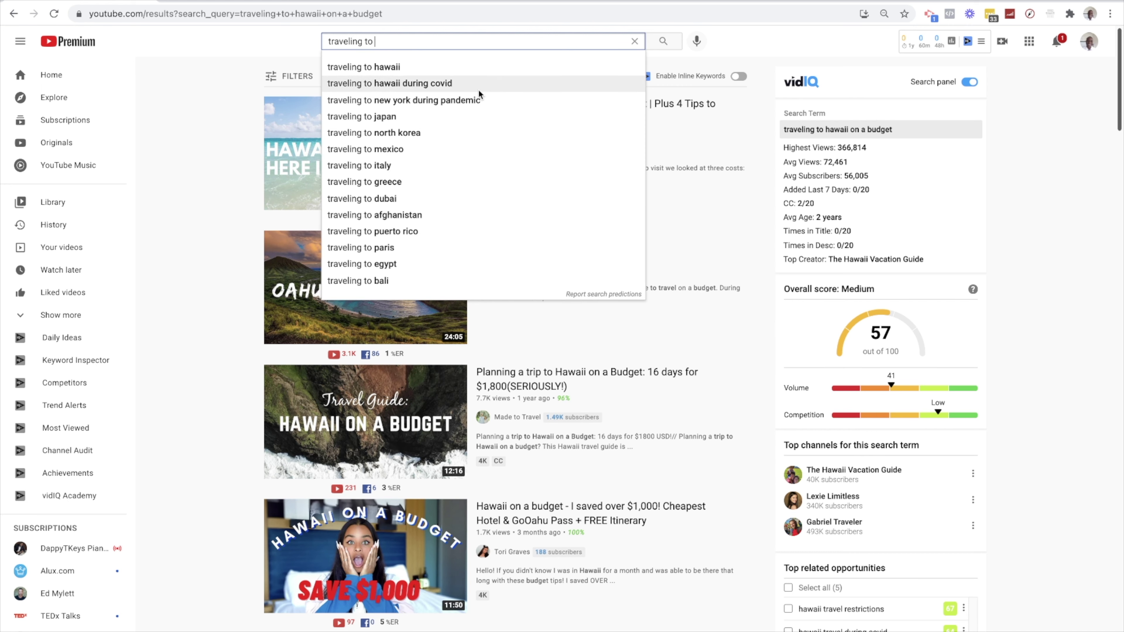
Step: Search for the suggested term "traveling to puerto rico", check its full list of related keywords and close the list
left_click(407, 230)
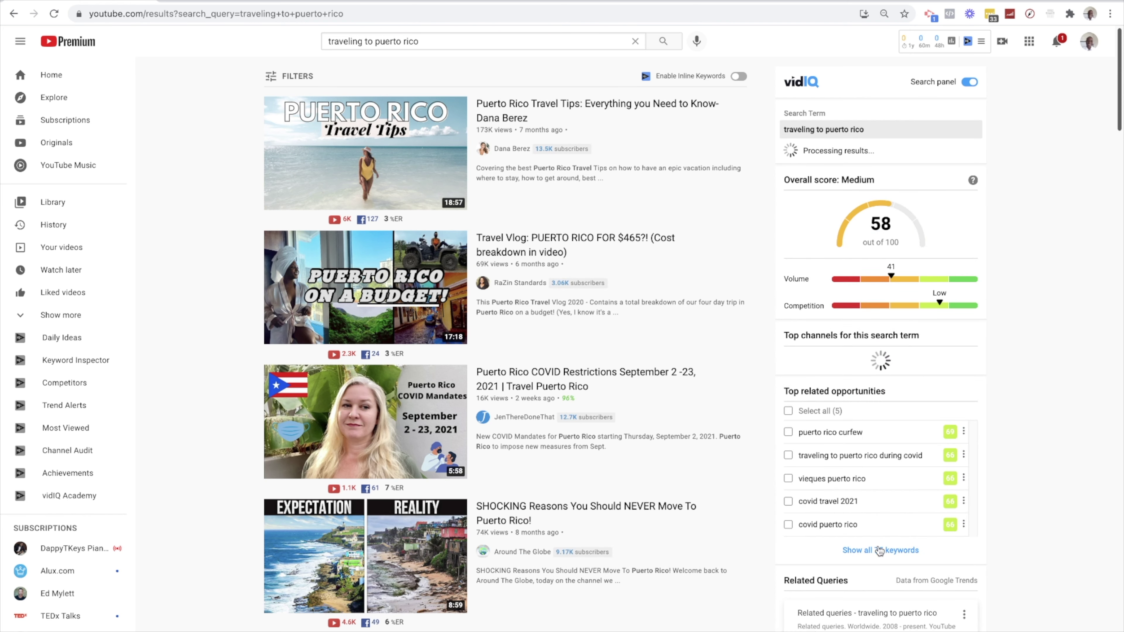
left_click(879, 548)
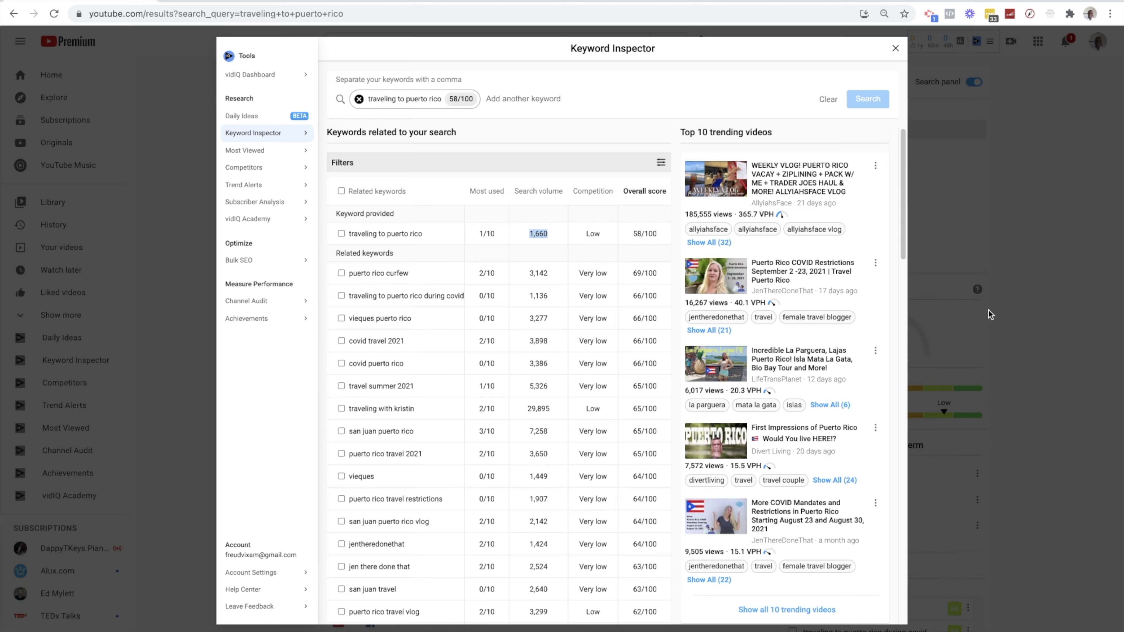
left_click(961, 309)
scroll(823, 308, "down", 1)
scroll(823, 308, "down", 2)
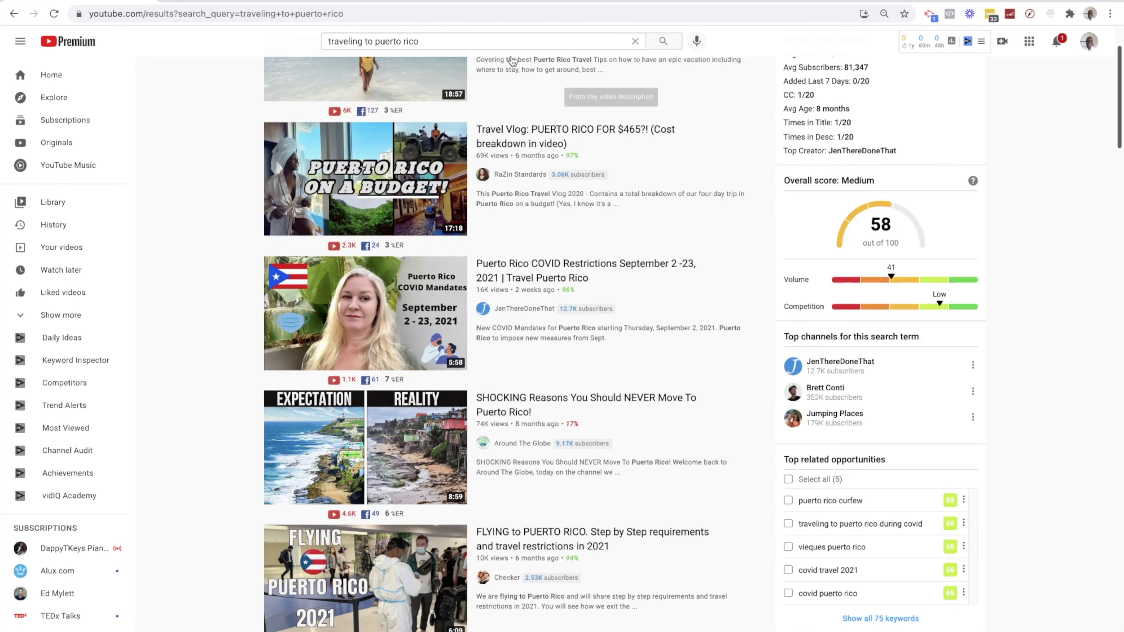
Step: Search for the suggested term "traveling to puerto rico during covid 19", review its full list of related keywords and close the list
key("/")
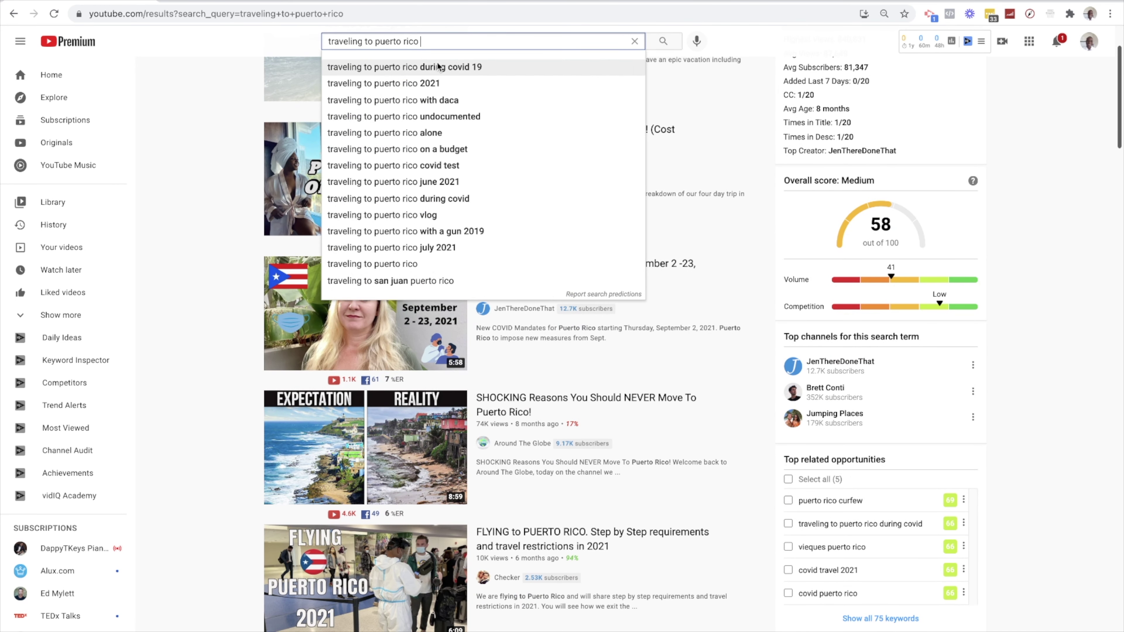
left_click(417, 67)
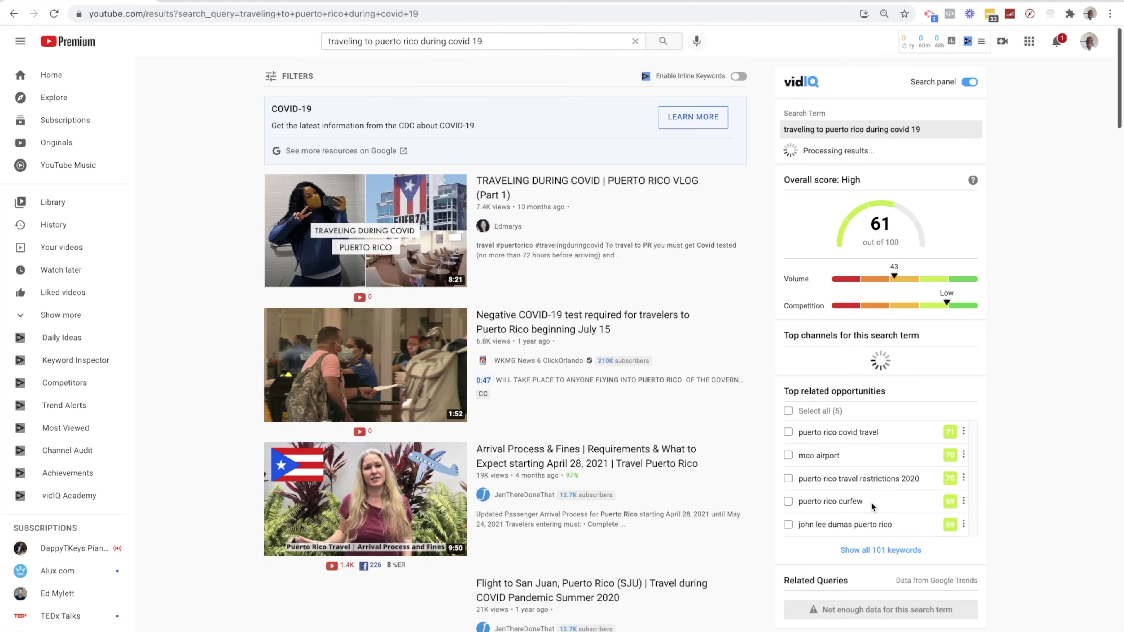
scroll(921, 459, "down", 1)
left_click(903, 533)
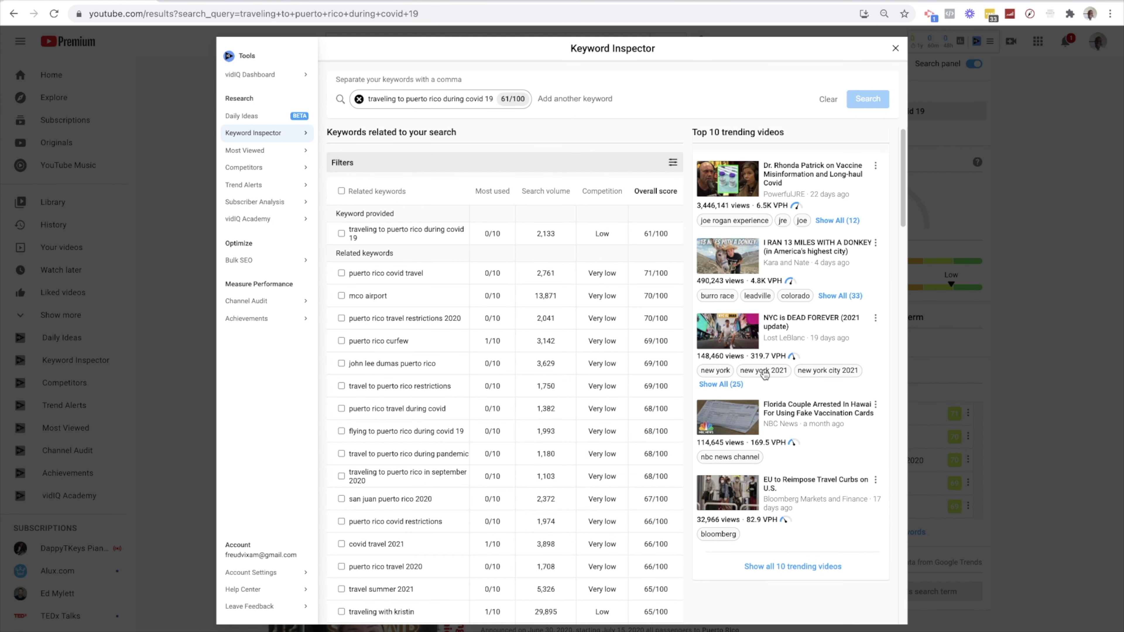
left_click(957, 288)
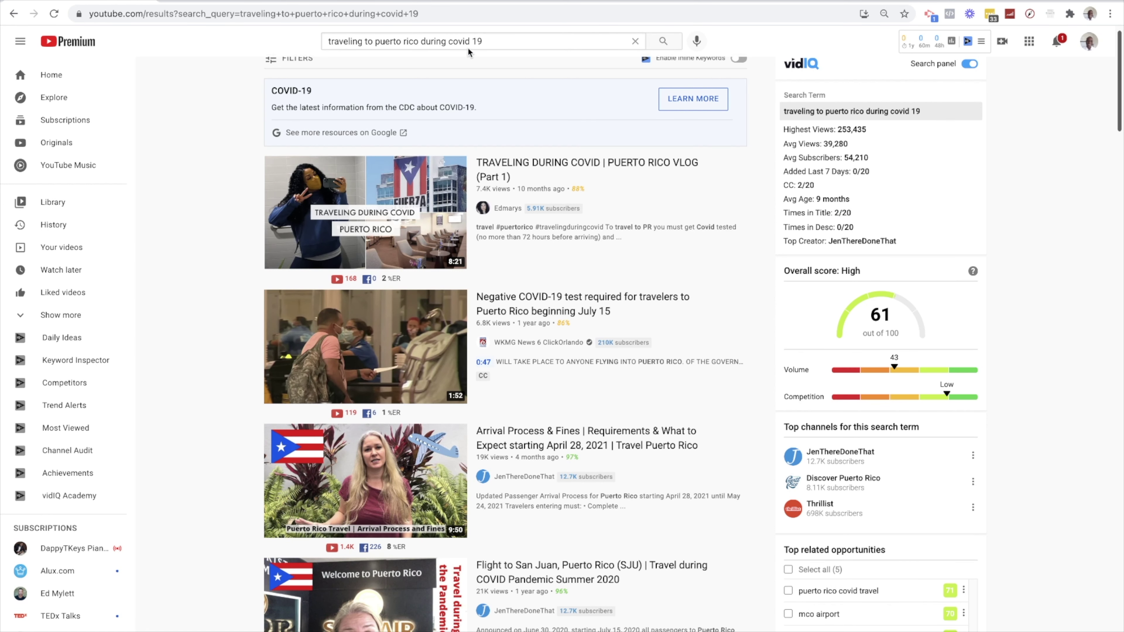
Step: Shorten the search query to "traveling to p" to bring up suggestions for destinations starting with P
left_click(483, 40)
key("BackSpace")
key("BackSpace")
key("BackSpace")
key("BackSpace")
key("BackSpace")
key("BackSpace")
key("BackSpace")
key("BackSpace")
key("BackSpace")
key("BackSpace")
key("BackSpace")
key("BackSpace")
key("BackSpace")
key("BackSpace")
key("BackSpace")
key("BackSpace")
key("BackSpace")
key("BackSpace")
key("BackSpace")
key("BackSpace")
key("BackSpace")
key("BackSpace")
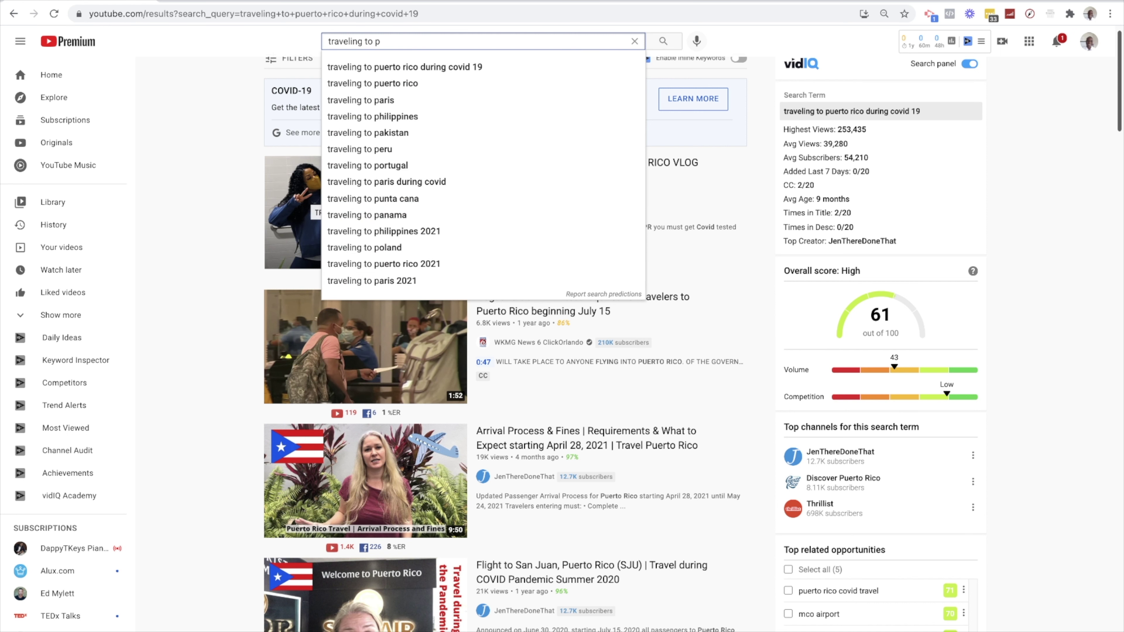
Step: Go through the suggestions and search for "traveling to paris during covid"
key("Down")
key("Down")
key("Down")
key("Down")
key("Down")
key("Down")
key("Down")
key("Down")
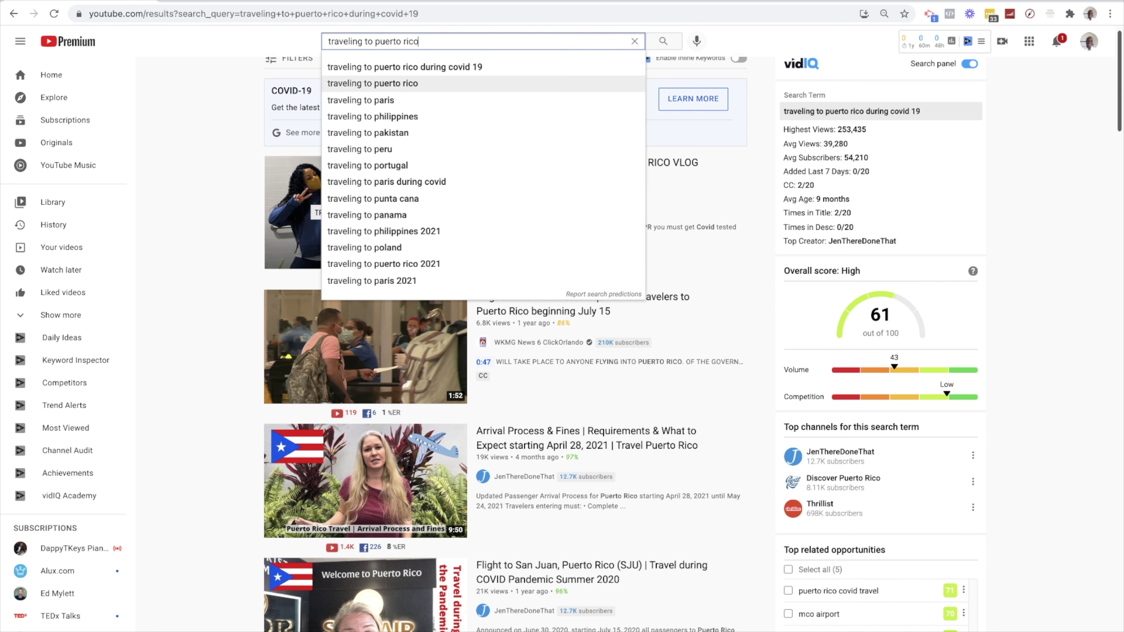
key("Down")
key("Up")
key("Return")
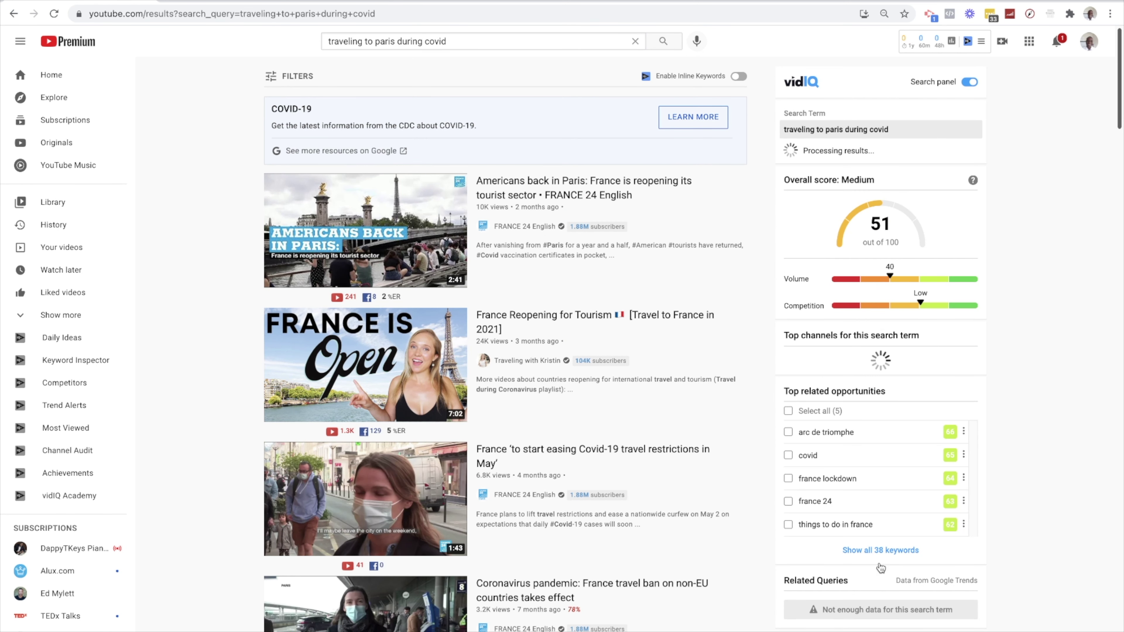
Step: Open the full list of related keywords, sort it by lowest competition, examine "things to do in france" and close the list
left_click(880, 554)
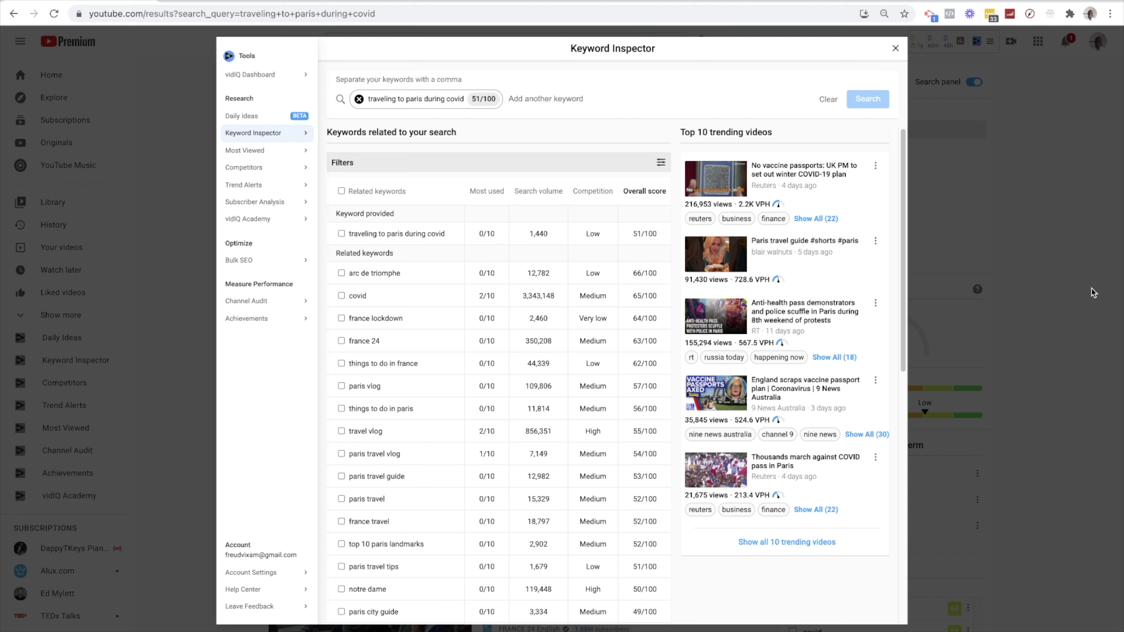
left_click(588, 191)
left_click(589, 191)
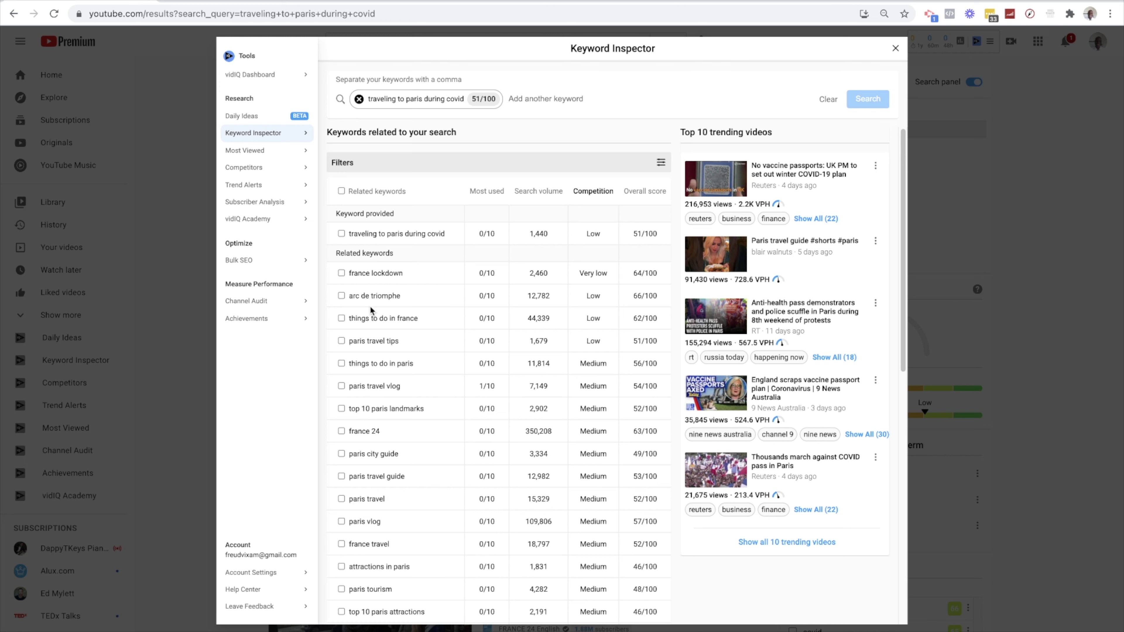
triple_click(420, 320)
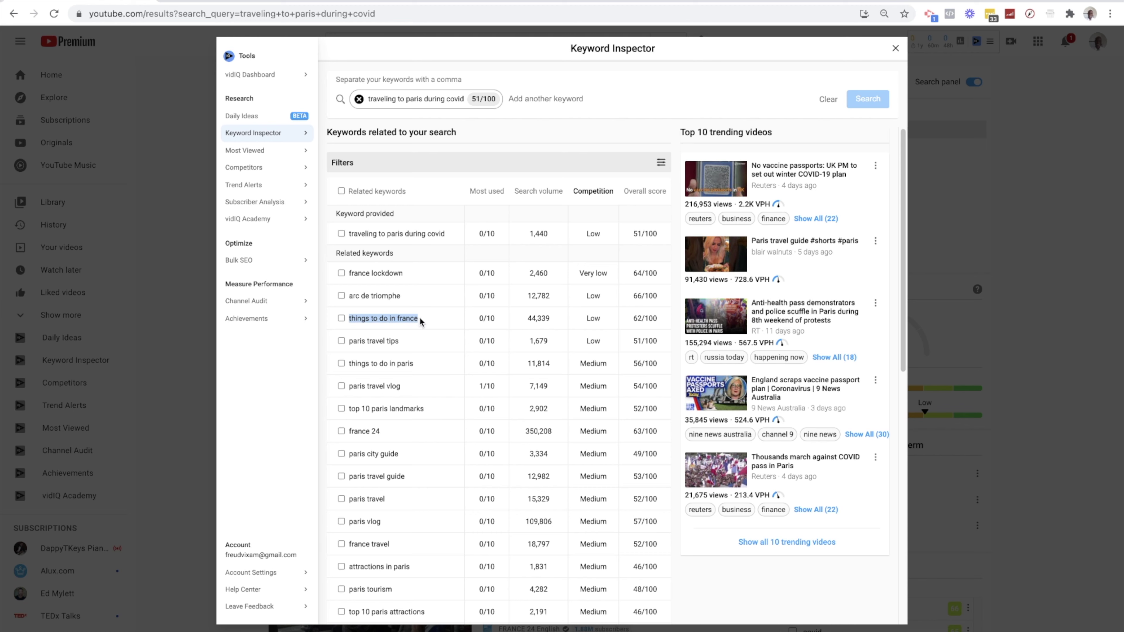
left_click_drag(526, 318, 543, 318)
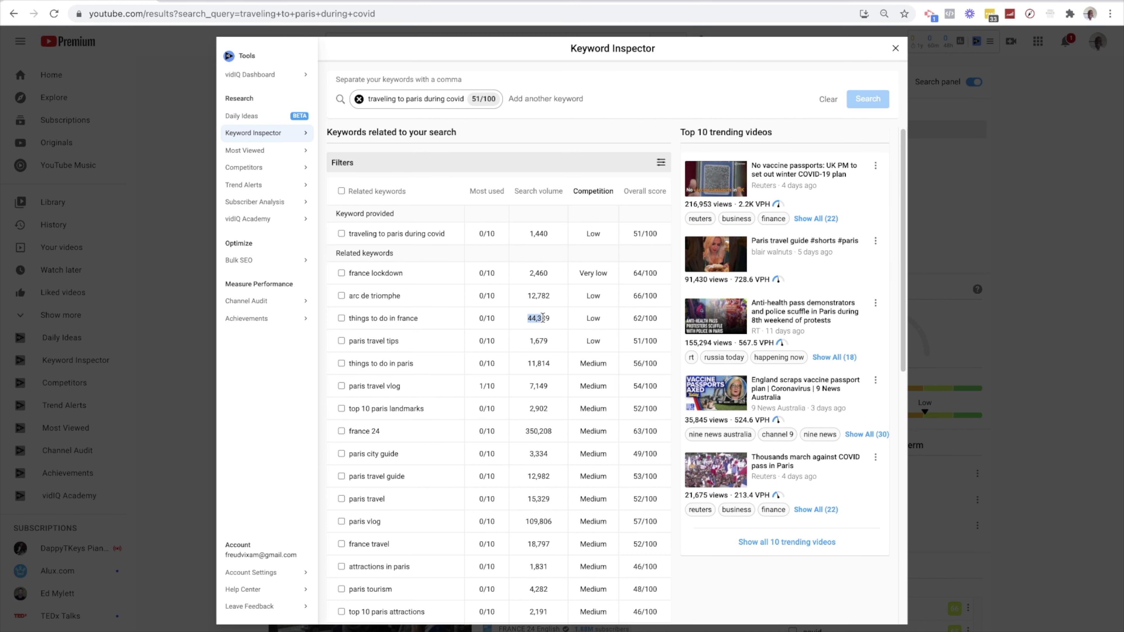
left_click(581, 324)
key("Escape")
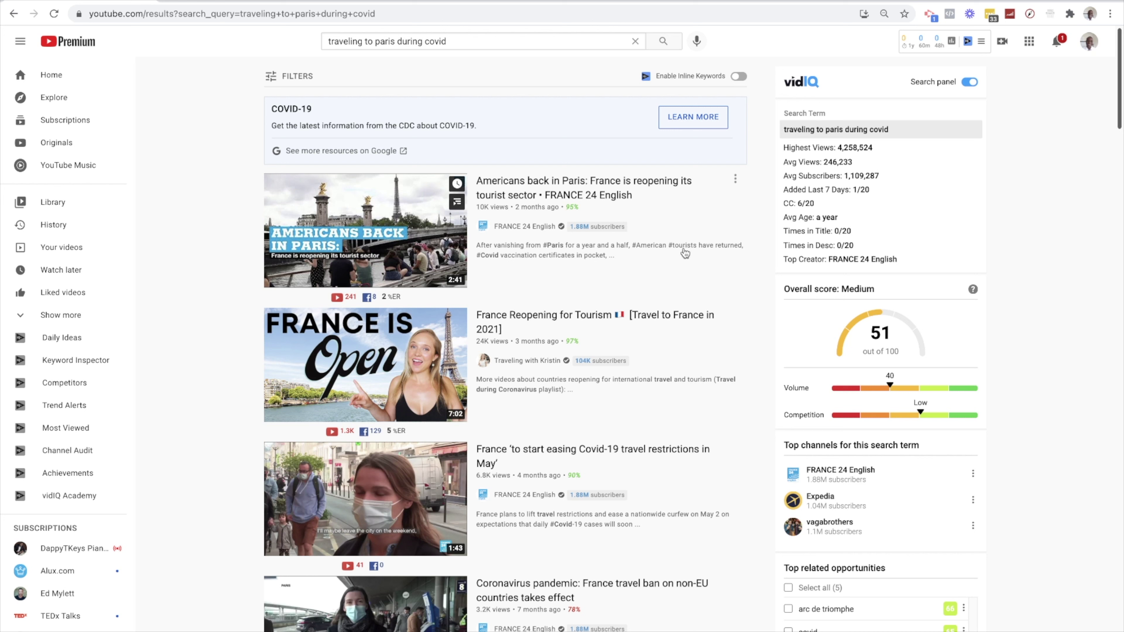
Step: Replace the search query with "trave" and search for the suggested term "traveling during covid 19"
left_click(500, 42)
key("BackSpace")
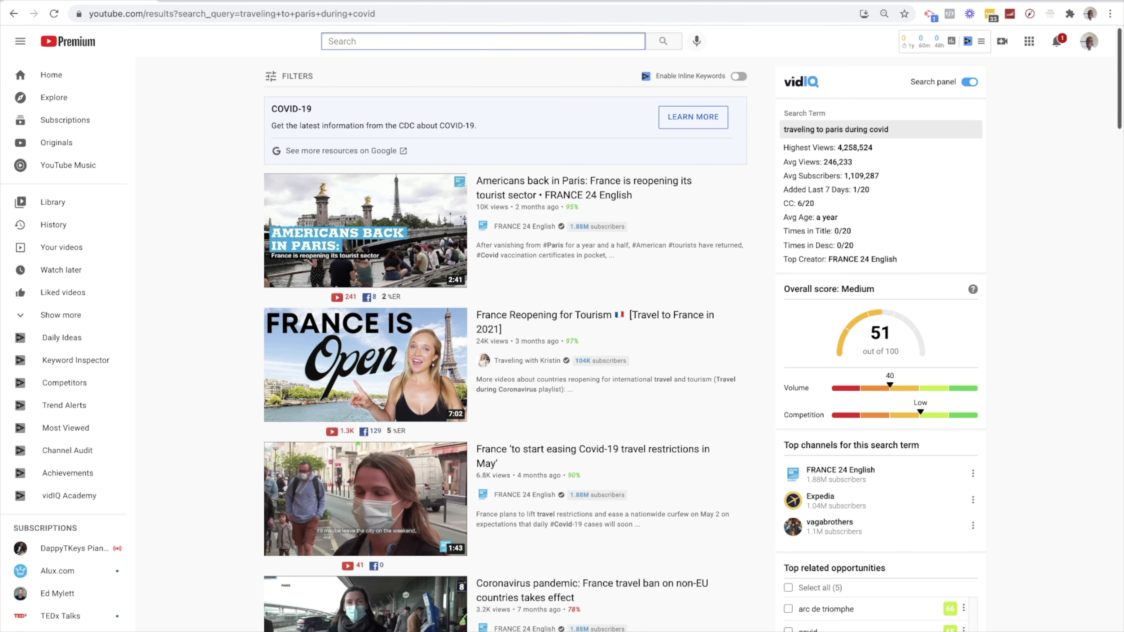
type("trave")
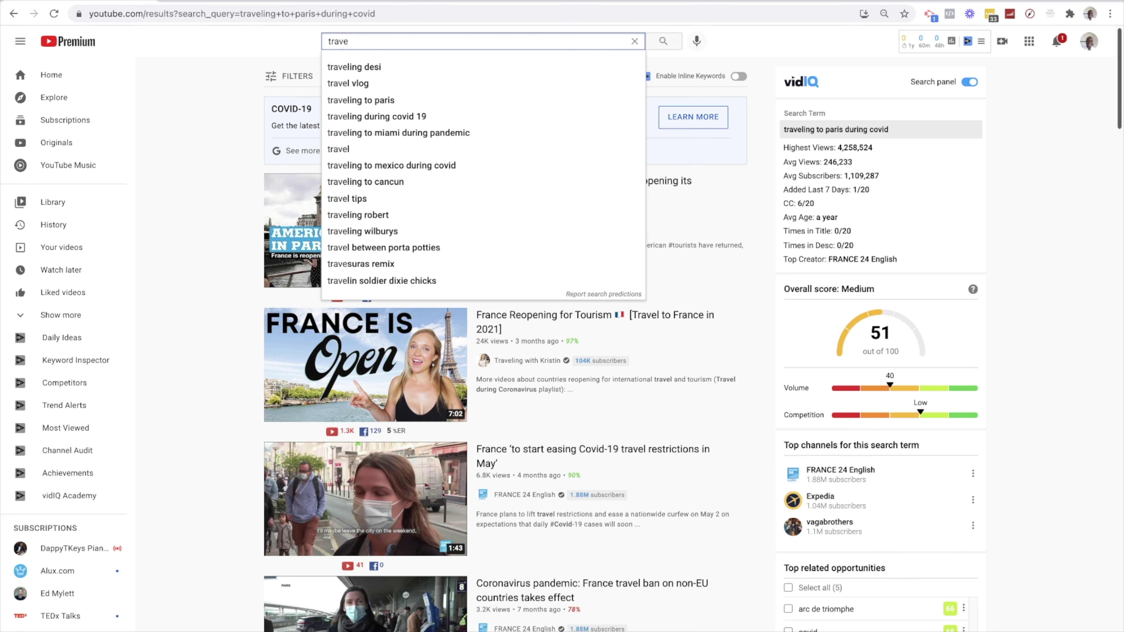
key("Down")
key("Down")
key("Down")
key("Down")
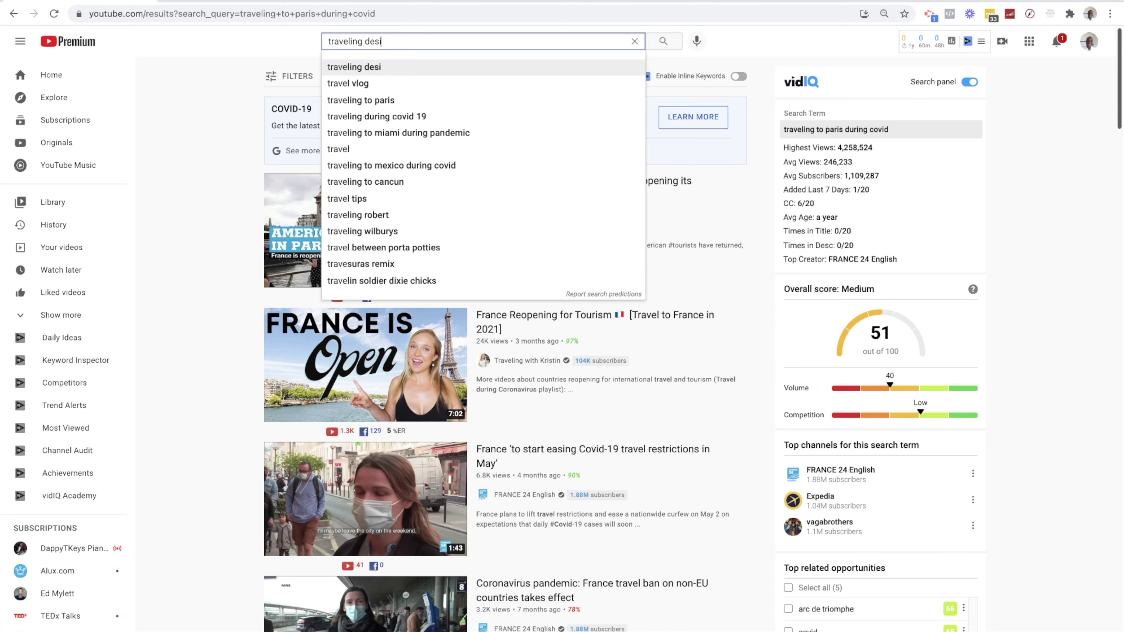
key("Return")
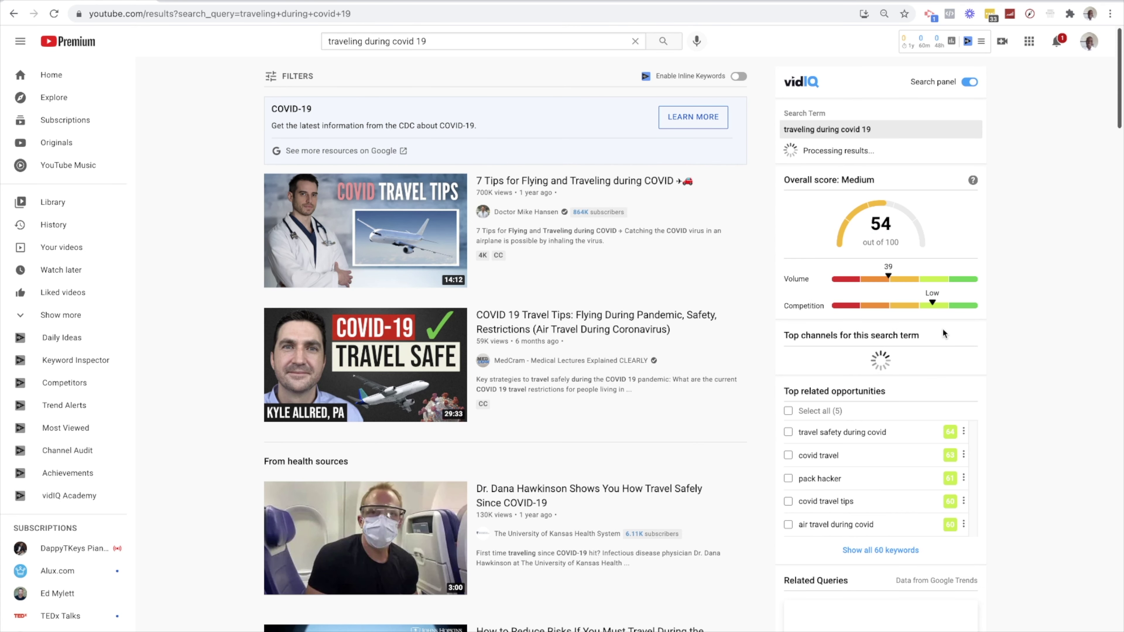
Step: Open the full list of keywords related to "traveling during covid 19", review their search volume and competition, and close it
scroll(939, 365, "down", 1)
left_click(881, 529)
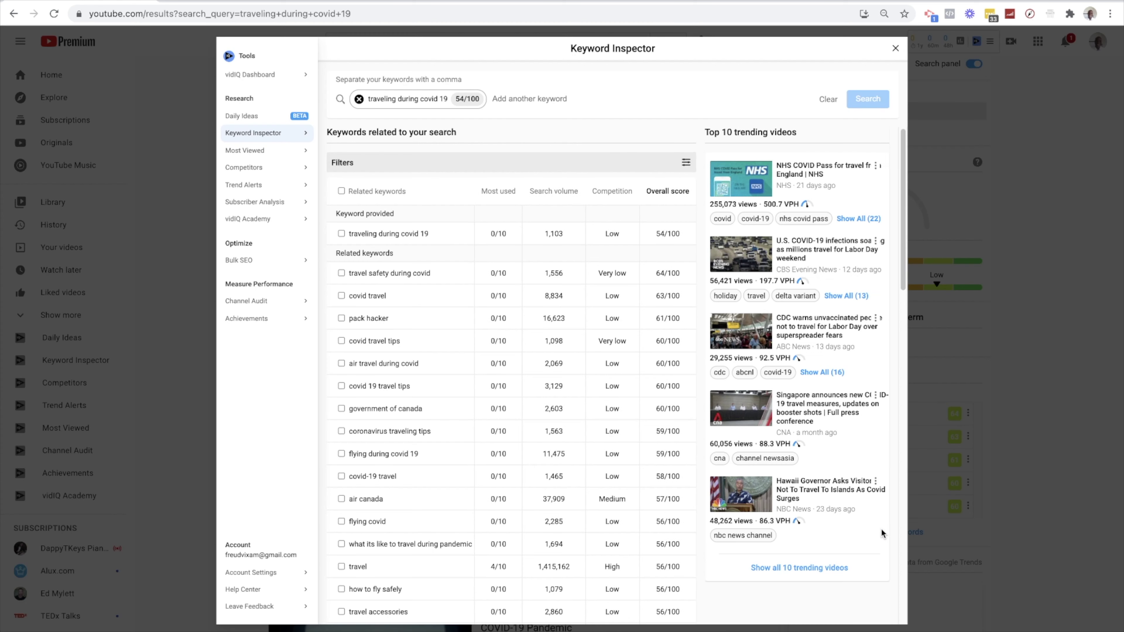
left_click(980, 348)
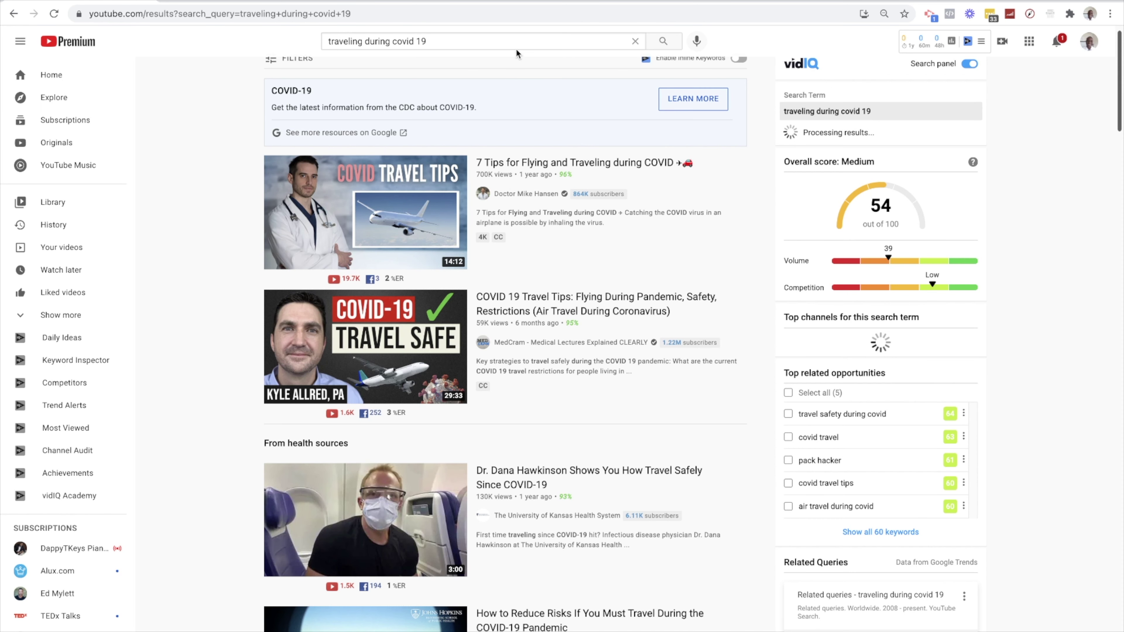
Step: Shorten the search query to "traveling" to bring up its suggestions
left_click(513, 40)
key("BackSpace")
key("BackSpace")
key("BackSpace")
key("BackSpace")
key("BackSpace")
key("BackSpace")
key("BackSpace")
key("BackSpace")
key("BackSpace")
key("BackSpace")
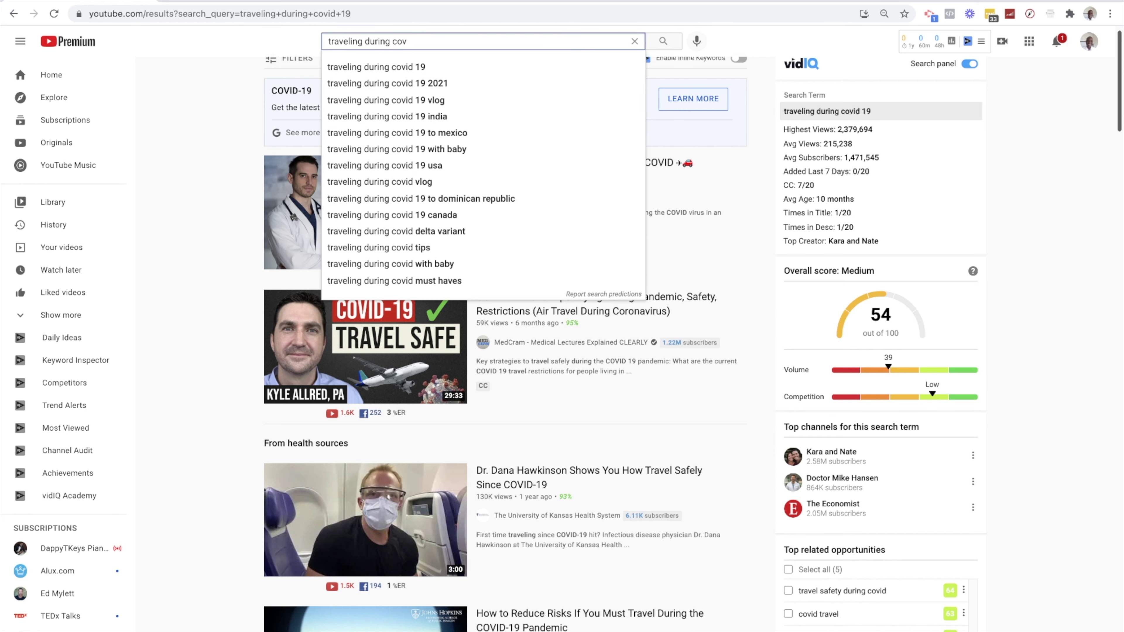
key("BackSpace")
key("BackSpace")
key("BackSpace")
key("BackSpace")
key("BackSpace")
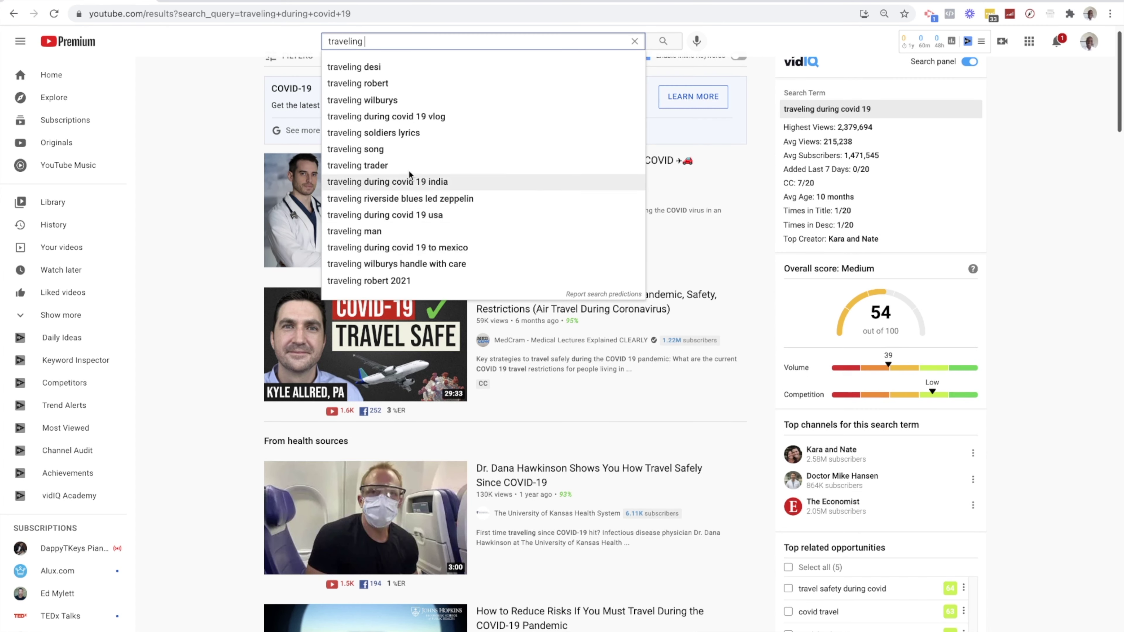
Step: Search for the suggested term "traveling during covid 19 india", review its full list of related keywords and close the list
left_click(406, 182)
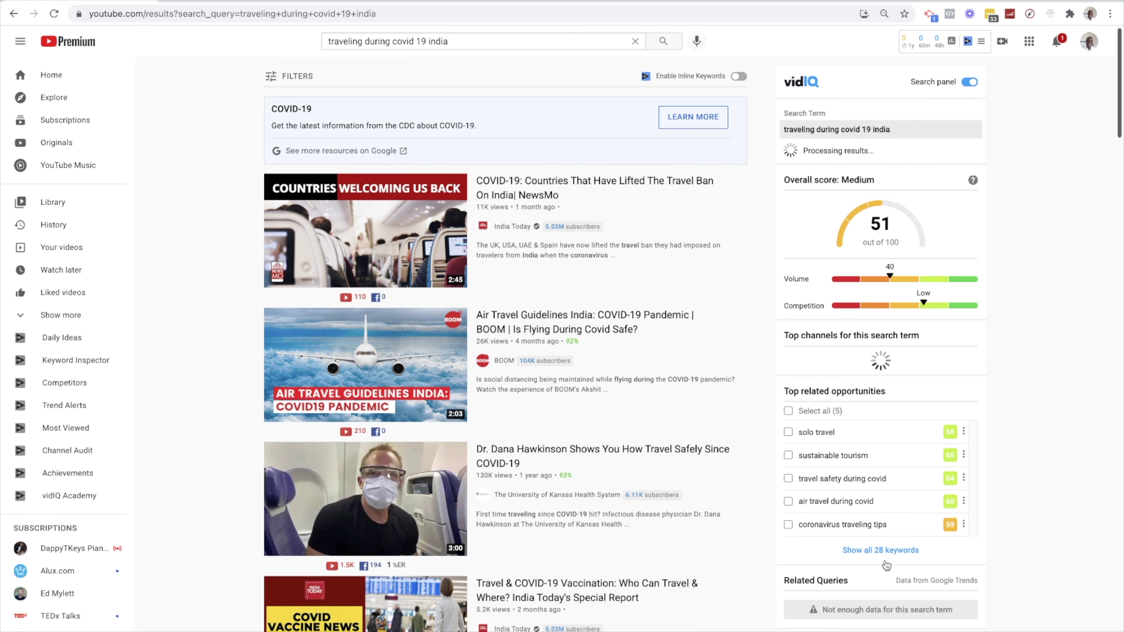
left_click(881, 550)
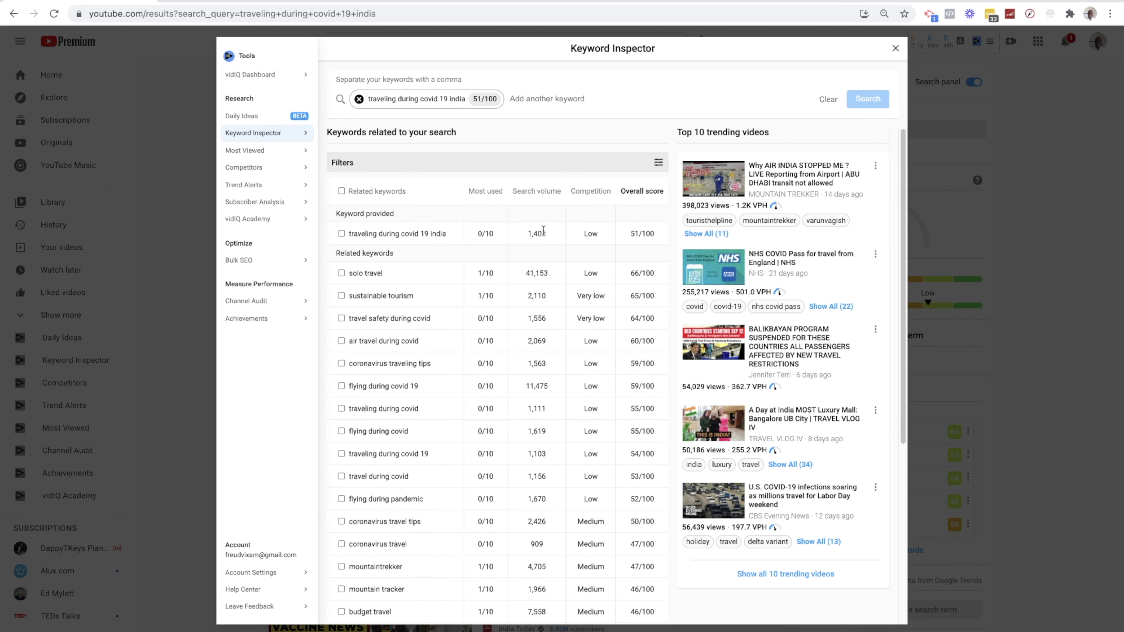
left_click(1102, 356)
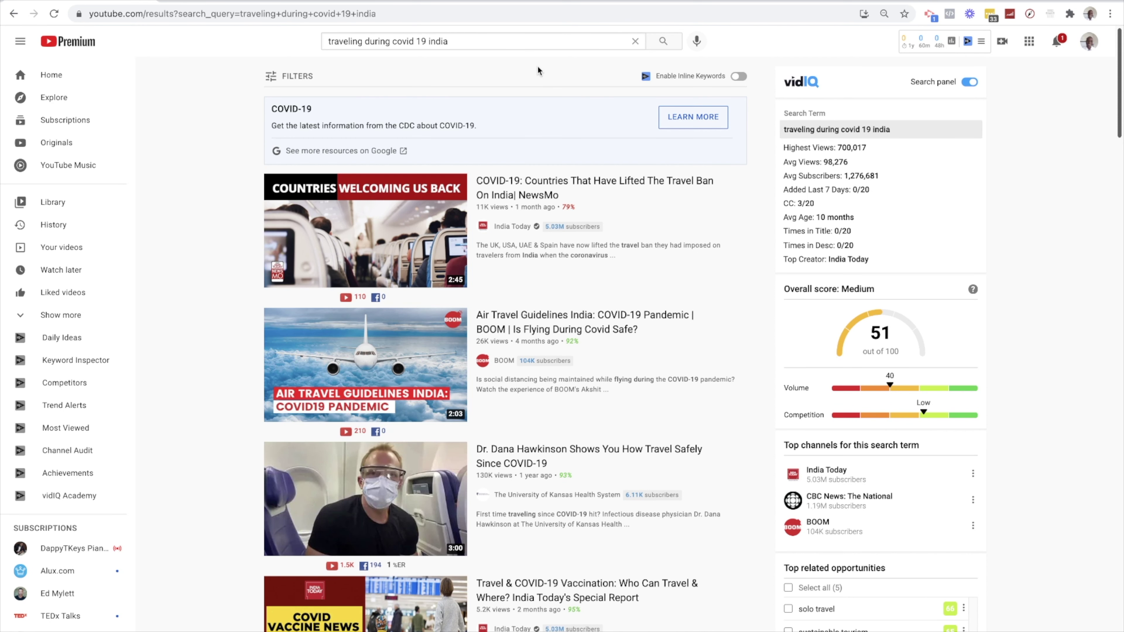
Step: Change the search query to "traveling to" to bring up destination suggestions
left_click(512, 47)
key("BackSpace")
key("BackSpace")
key("BackSpace")
key("BackSpace")
key("BackSpace")
key("BackSpace")
key("BackSpace")
key("BackSpace")
key("BackSpace")
key("BackSpace")
key("BackSpace")
key("BackSpace")
key("BackSpace")
key("BackSpace")
key("BackSpace")
key("BackSpace")
key("BackSpace")
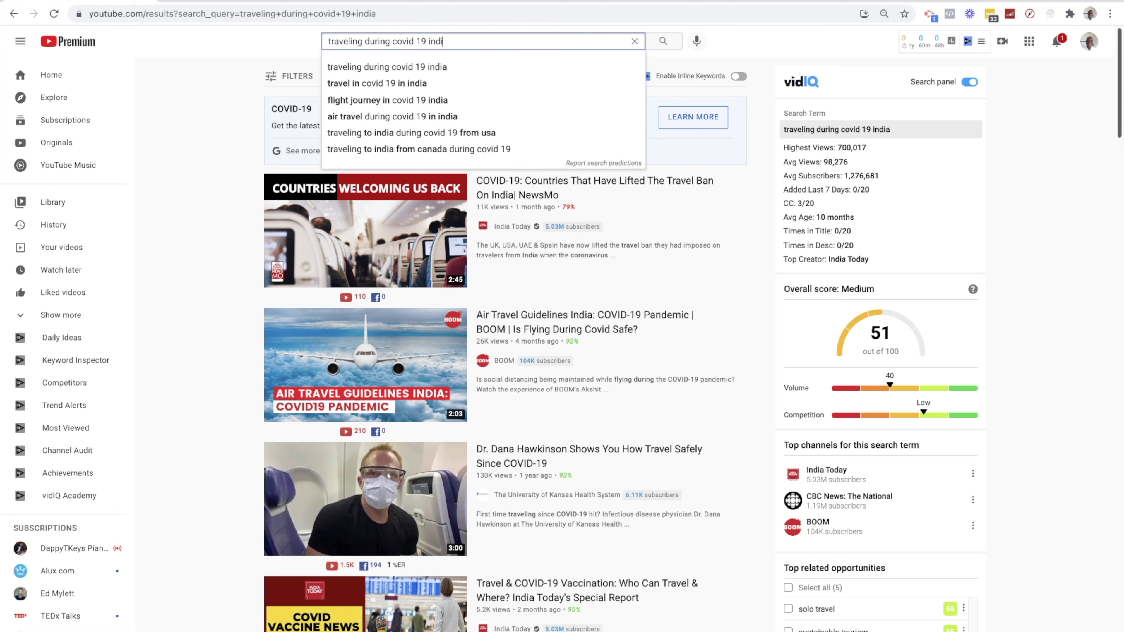
key("BackSpace")
key("BackSpace")
key("BackSpace")
key("BackSpace")
key("BackSpace")
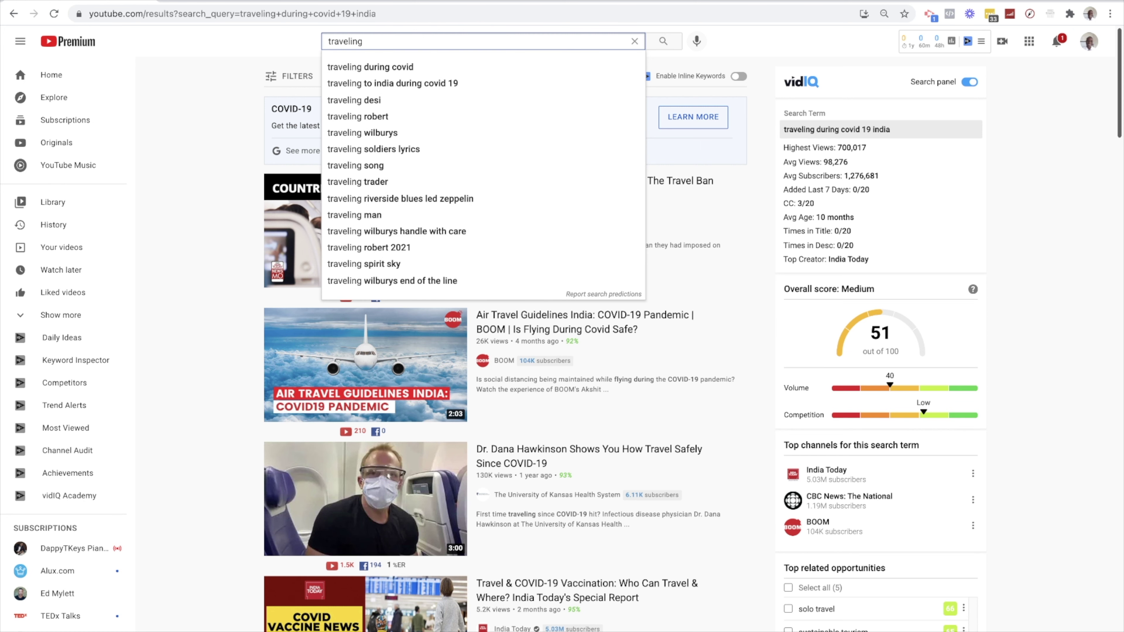
type("to")
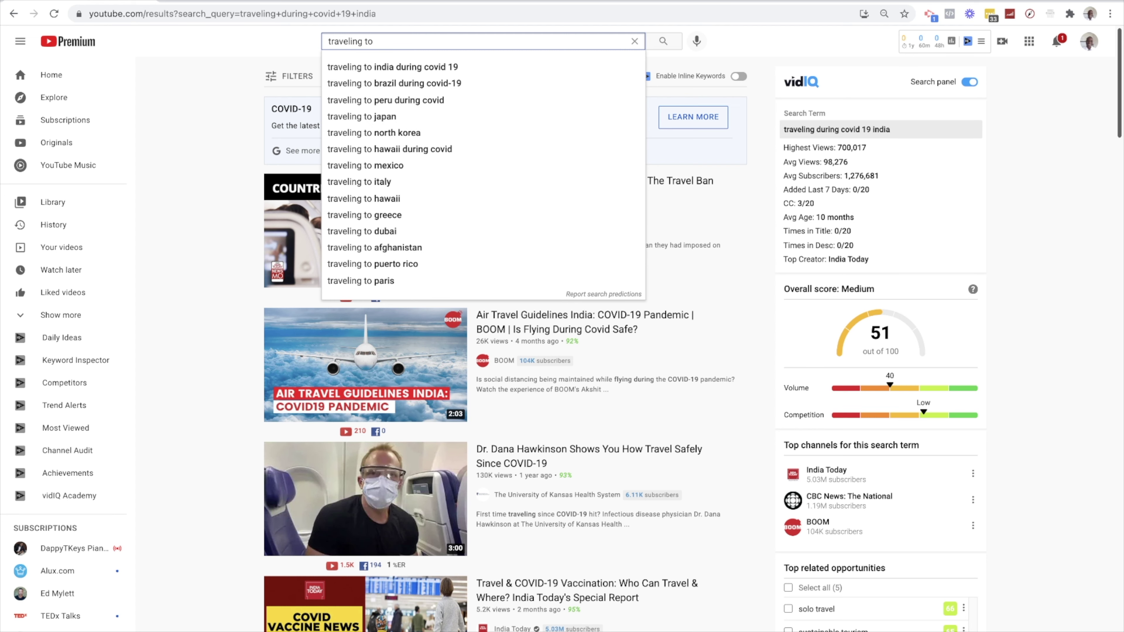
Step: Search for the suggested term "traveling to mexico", review its full list of related keywords and close the list
left_click(468, 164)
scroll(930, 368, "down", 1)
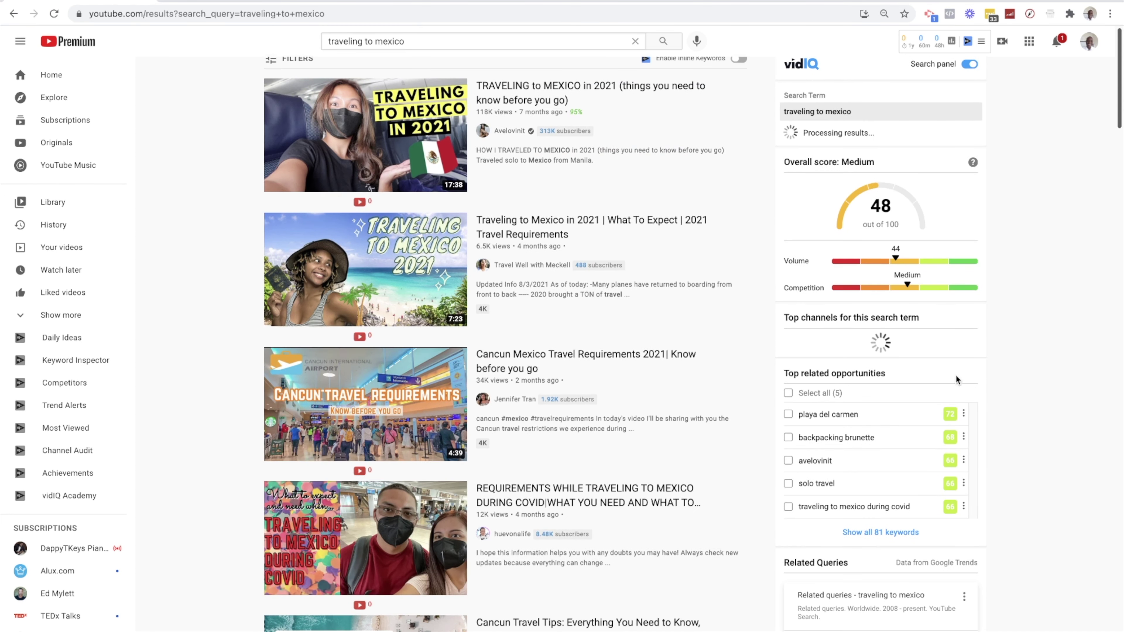
left_click(871, 535)
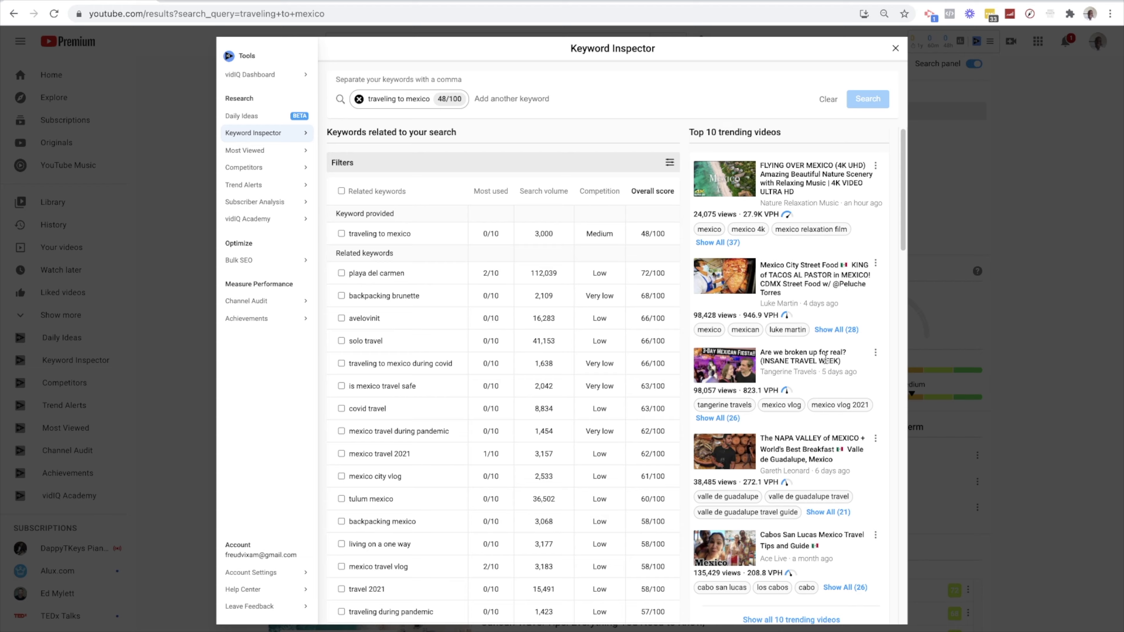
left_click(1077, 298)
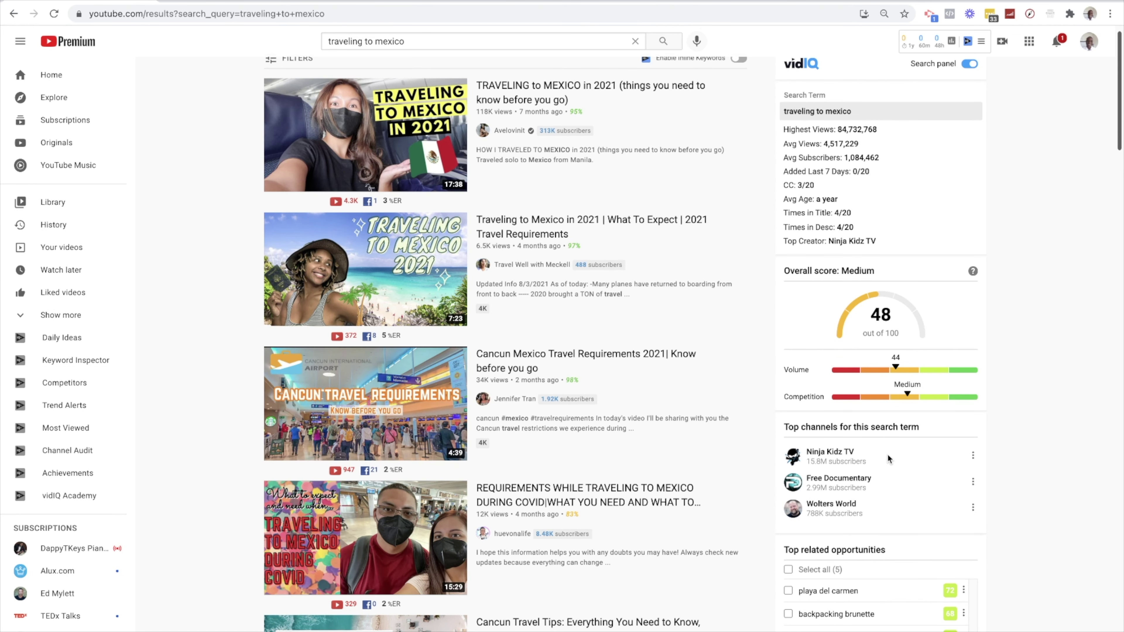
Step: Reopen the related keyword list to check the search volume and competition of "traveling to mexico", and close it
scroll(887, 454, "down", 5)
left_click(881, 480)
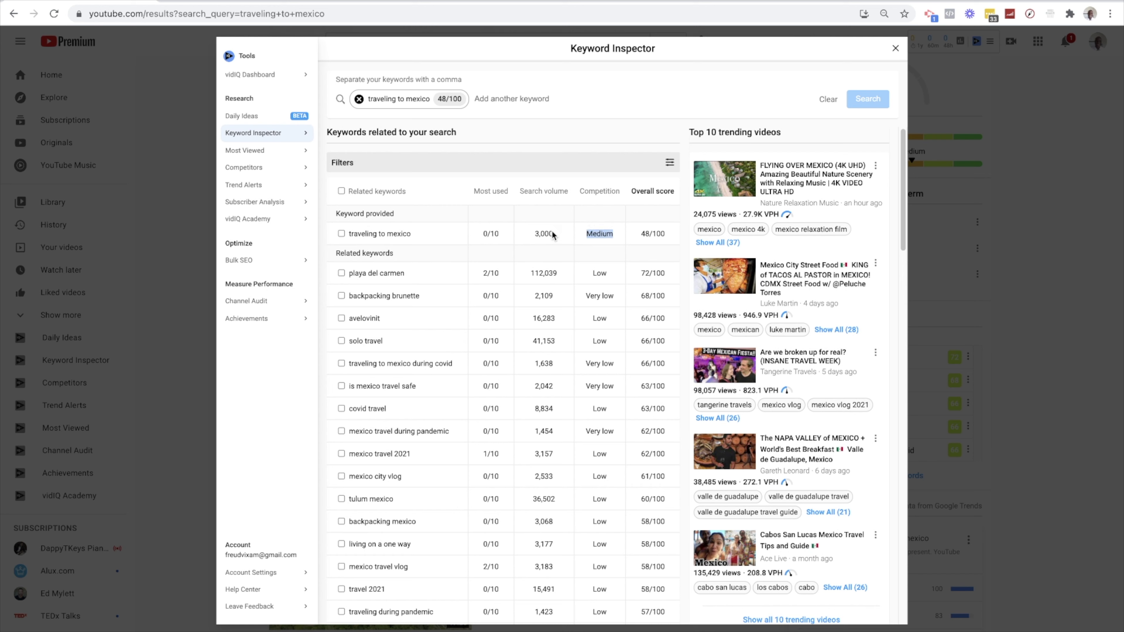
left_click(1032, 268)
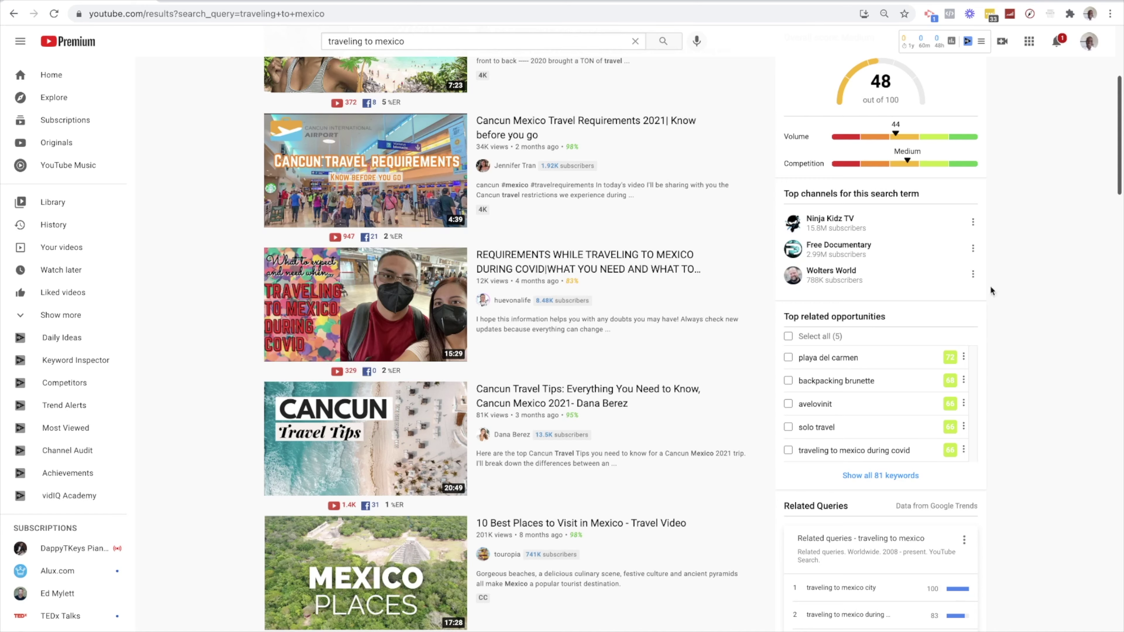
Step: Replace the search query with "travel tips" and search for the suggested term "travel tips during covid"
scroll(708, 270, "up", 5)
triple_click(416, 45)
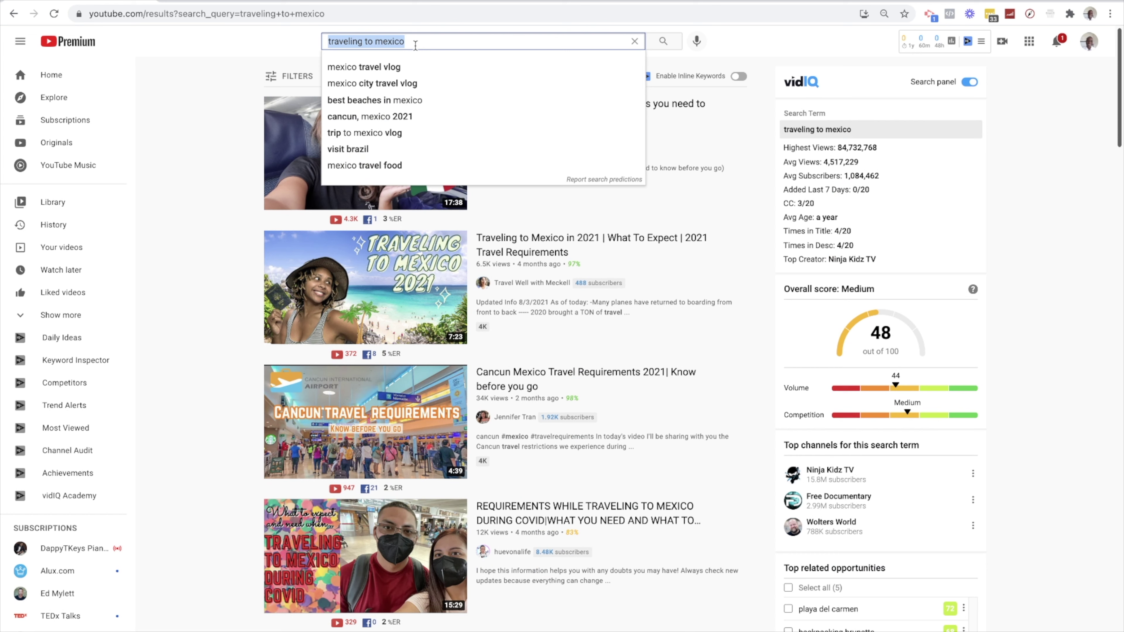
type("trave")
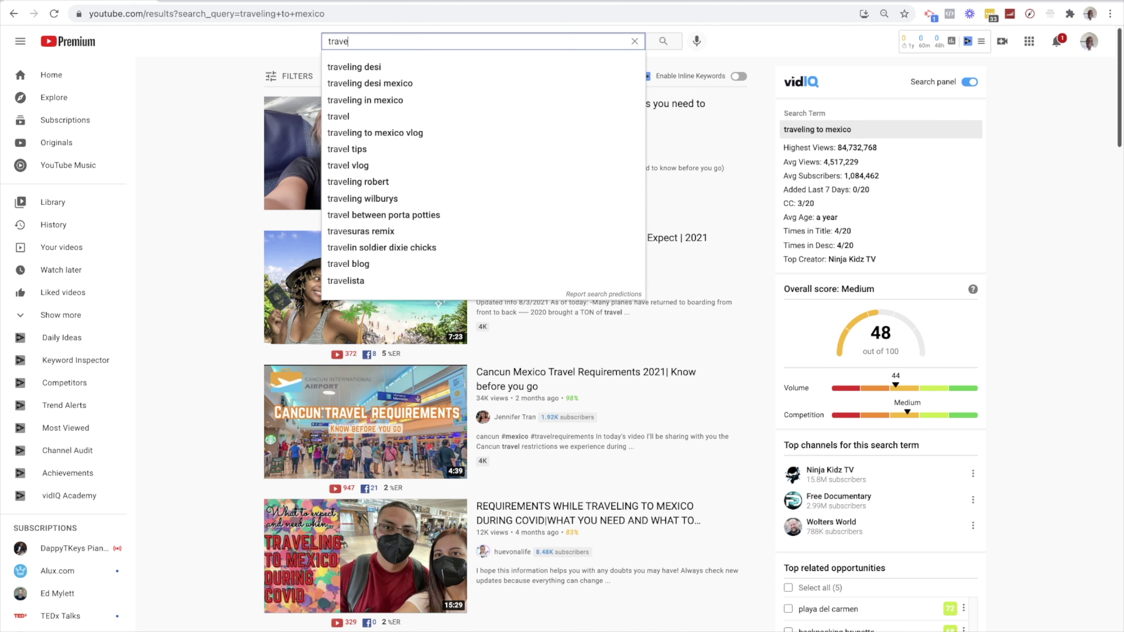
type("l ")
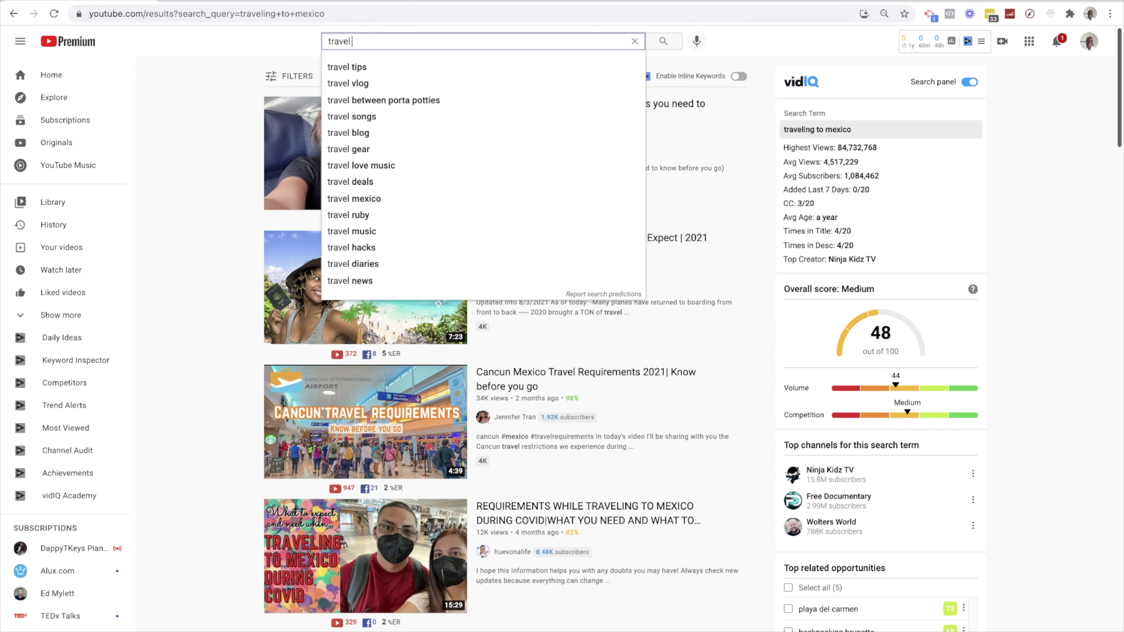
type("tips")
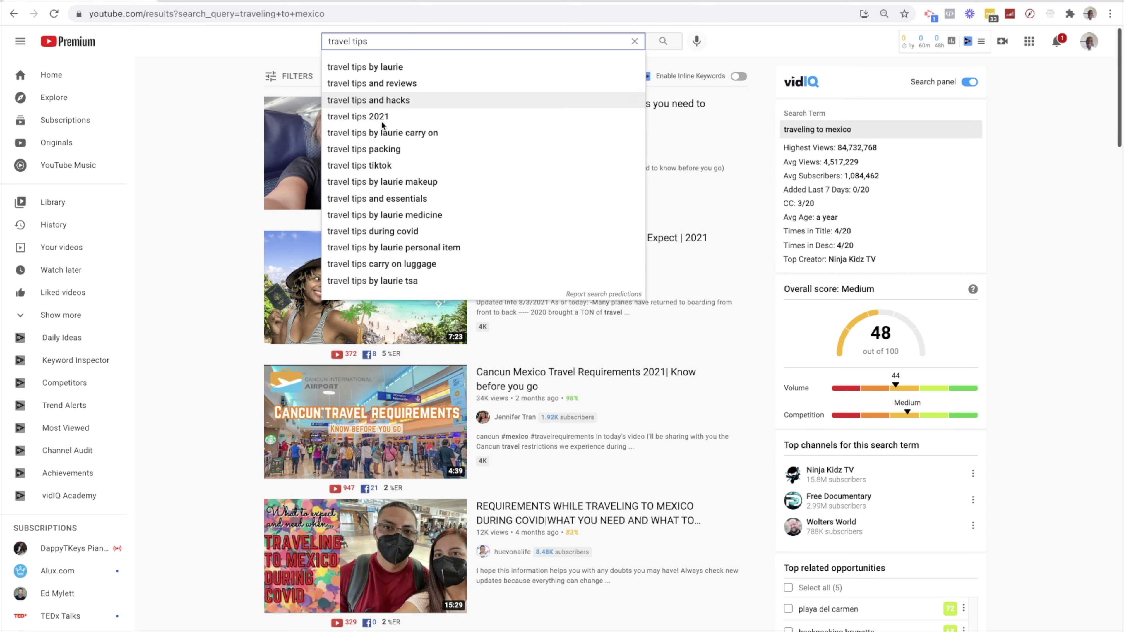
left_click(422, 231)
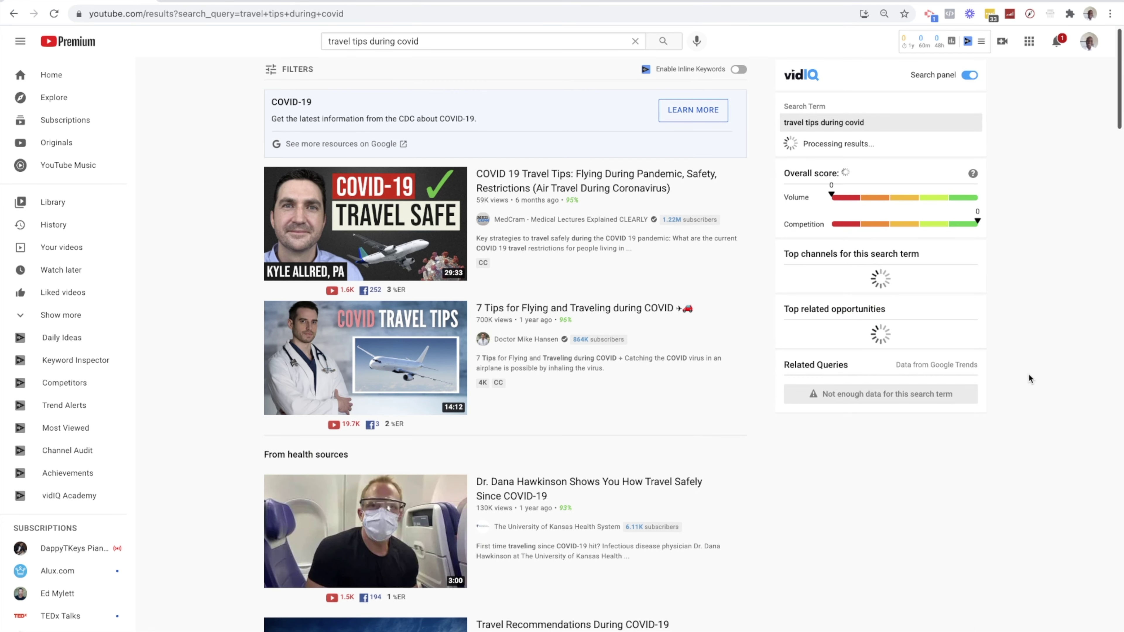
Step: Open the full list of keywords related to "travel tips during covid", check its search volume and competition, and close it
scroll(1029, 373, "down", 3)
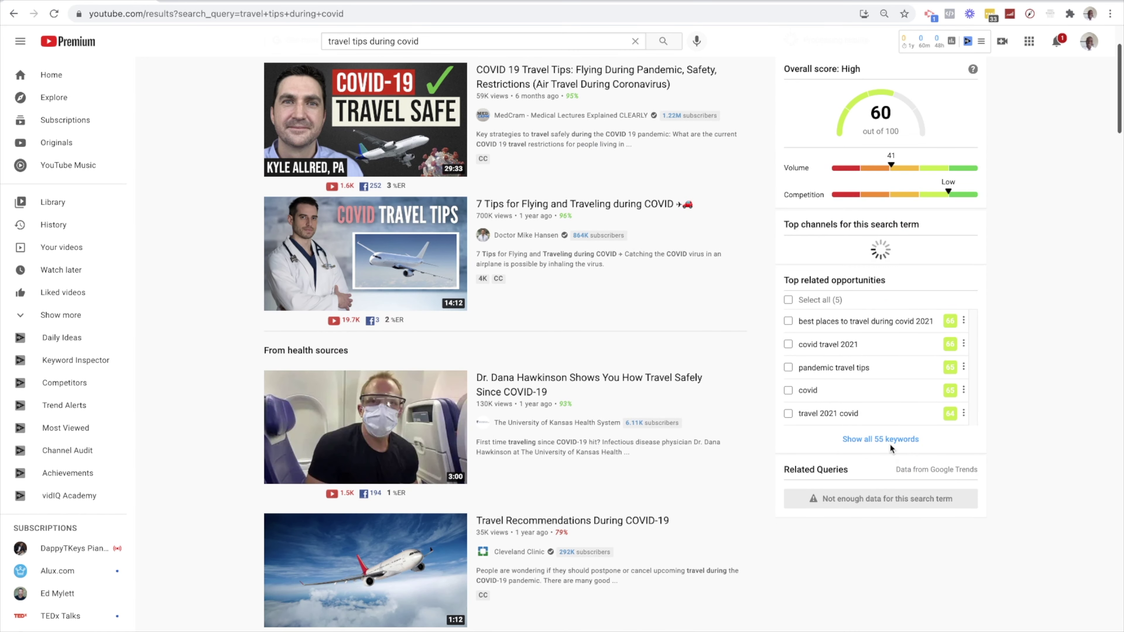
left_click(889, 443)
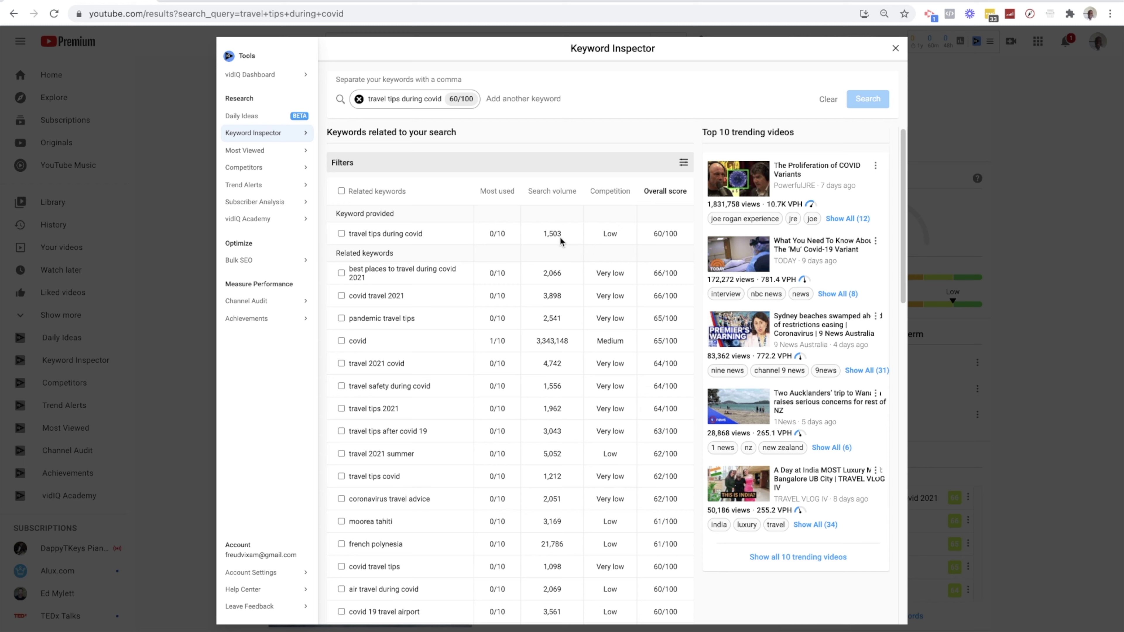
left_click(977, 276)
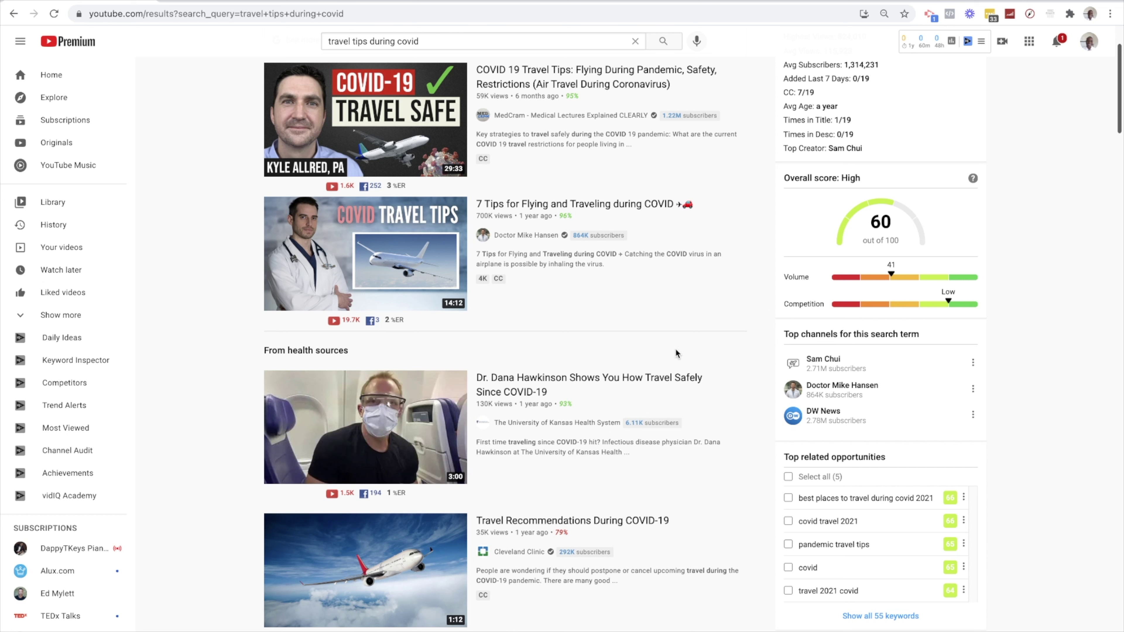
Step: Look up the search suggestions for "traveling" and clear the search query
triple_click(470, 41)
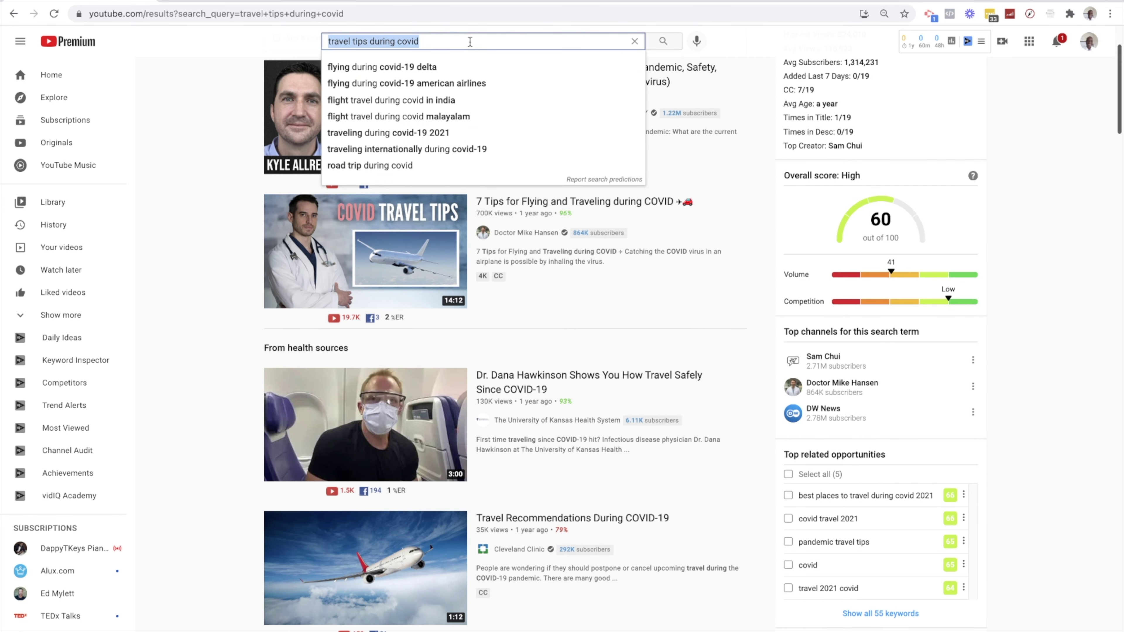
type("t")
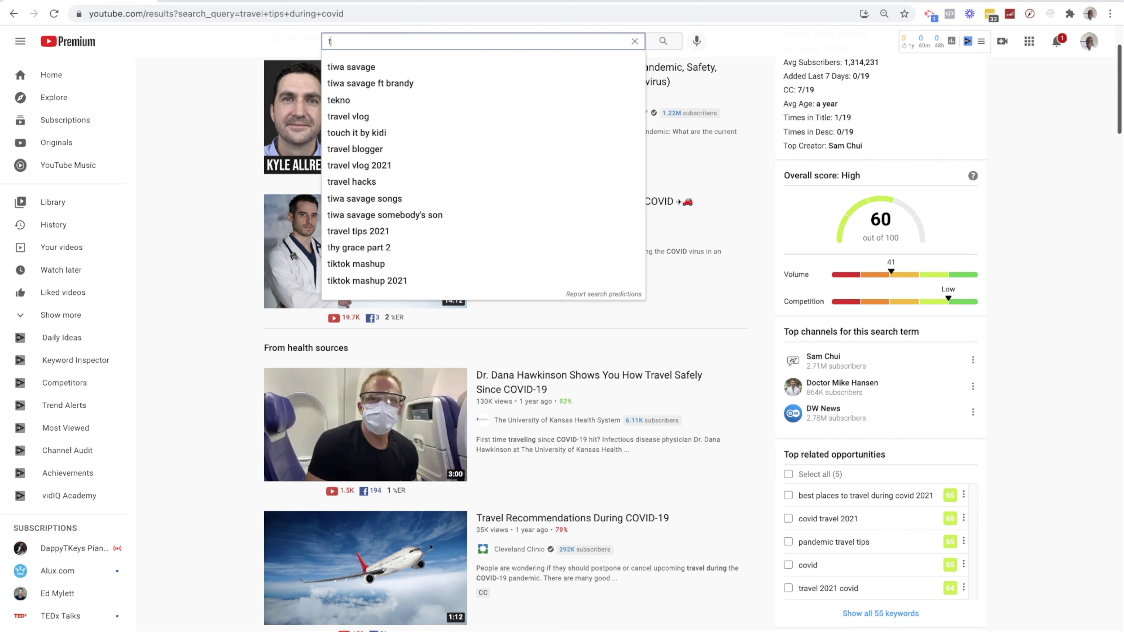
type("raveling")
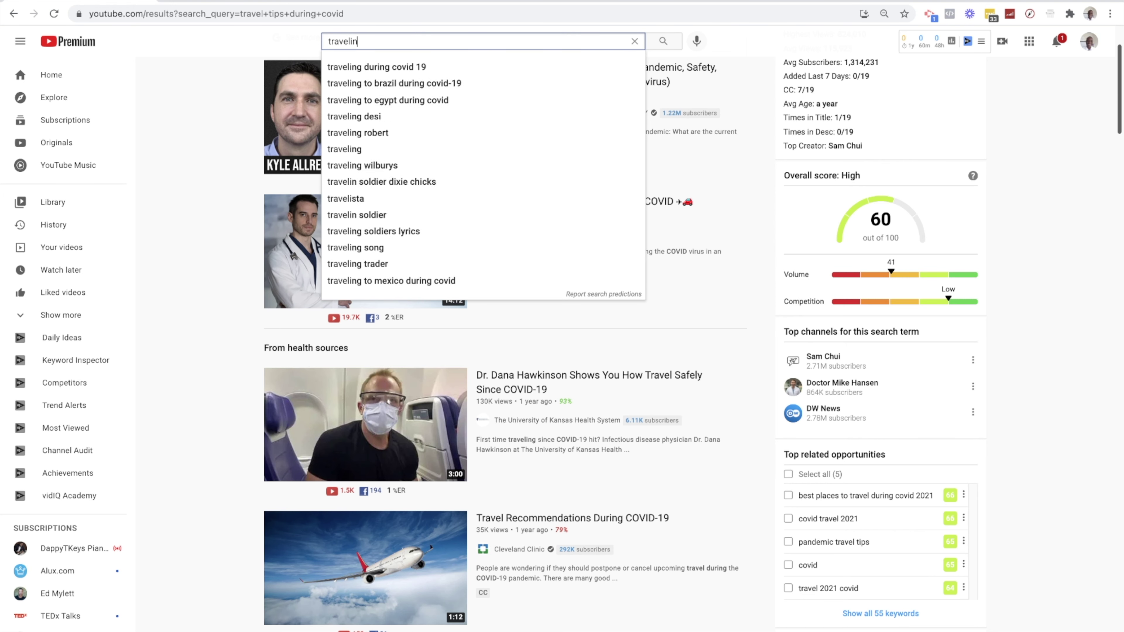
key("BackSpace")
key("BackSpace")
key("BackSpace")
key("BackSpace")
key("BackSpace")
key("BackSpace")
key("BackSpace")
key("BackSpace")
key("BackSpace")
key("BackSpace")
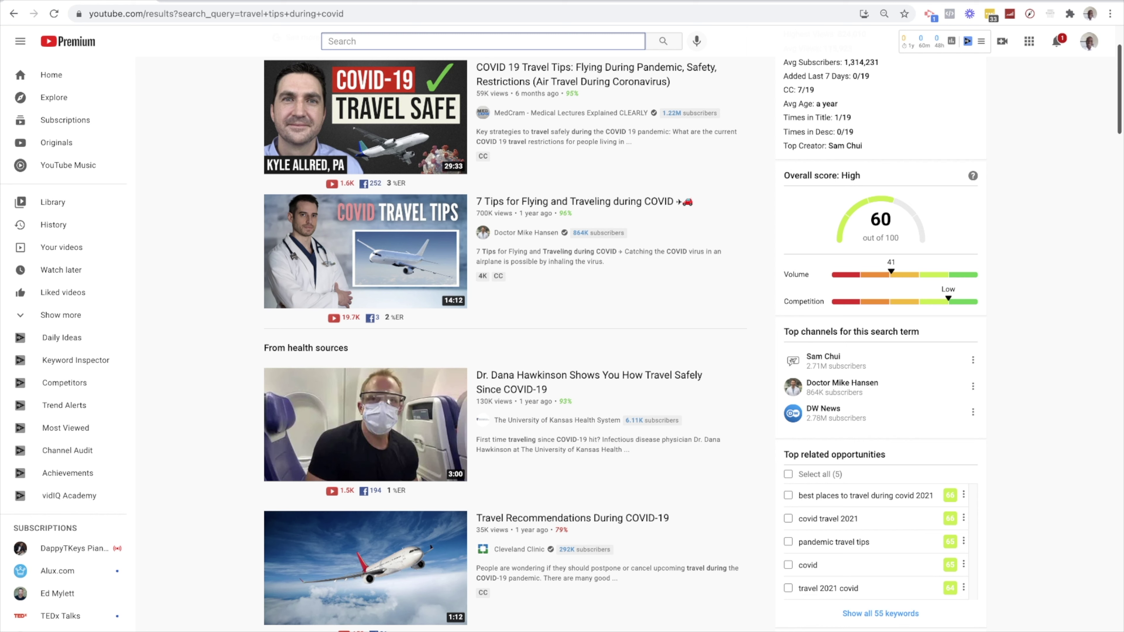
Step: Enter "flying", search for the suggested term "flying during covid 19" and open the full list of its related keywords
type("flying")
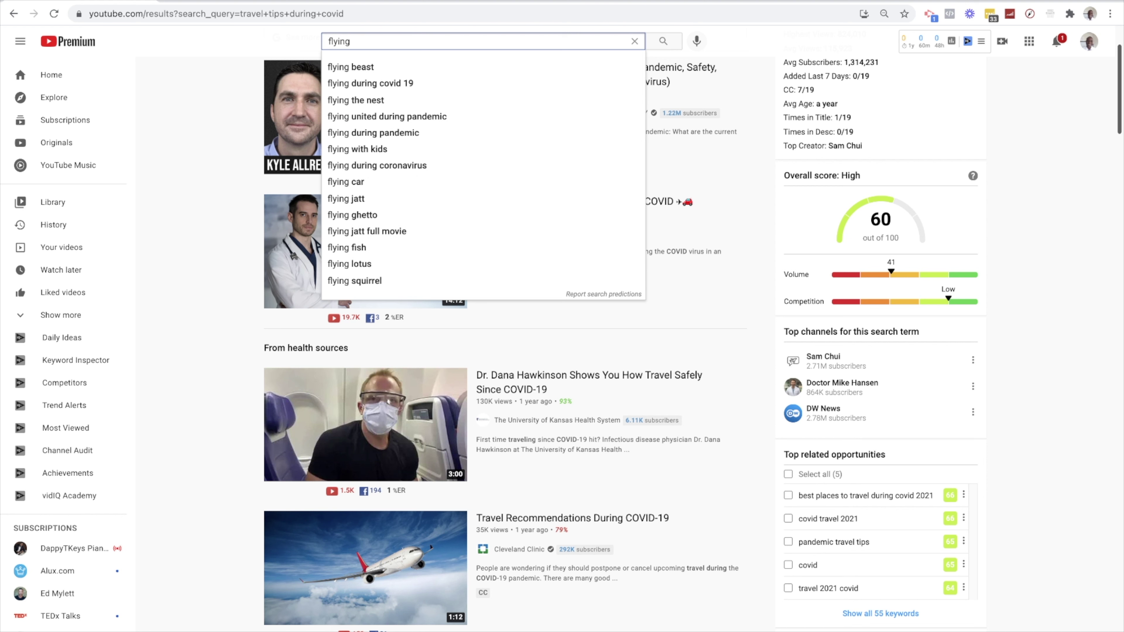
left_click(442, 80)
scroll(953, 382, "down", 1)
left_click(907, 491)
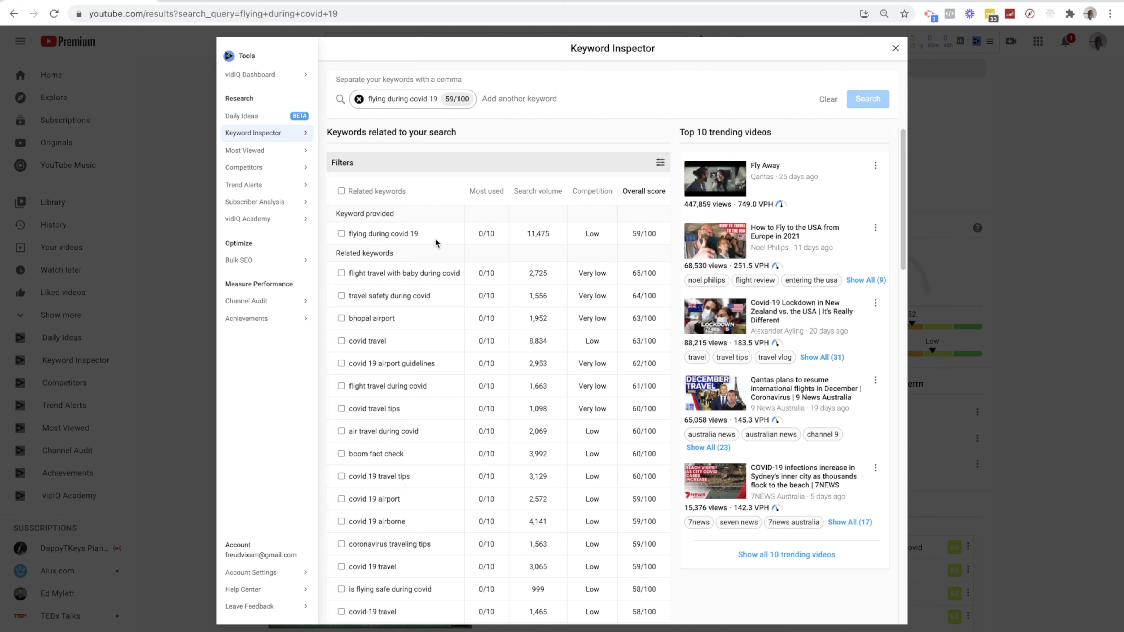
Step: Sort the keywords related to "flying during covid 19" by lowest competition and examine their search volumes
scroll(577, 214, "down", 2)
scroll(577, 208, "up", 2)
left_click(593, 197)
left_click(592, 199)
scroll(443, 235, "down", 1)
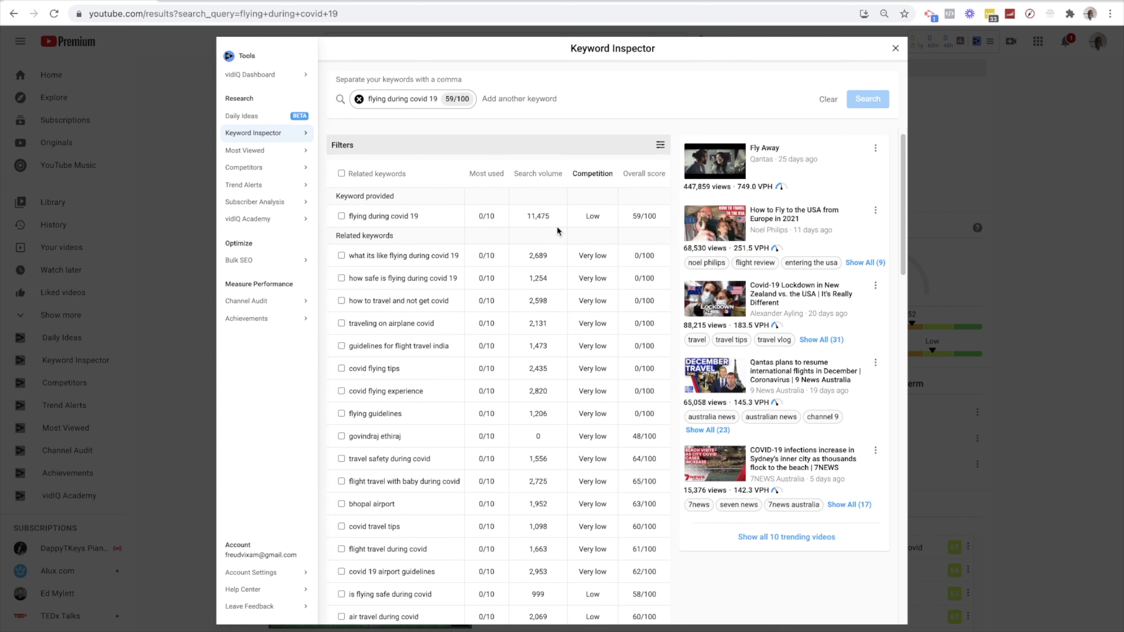
scroll(567, 228, "up", 1)
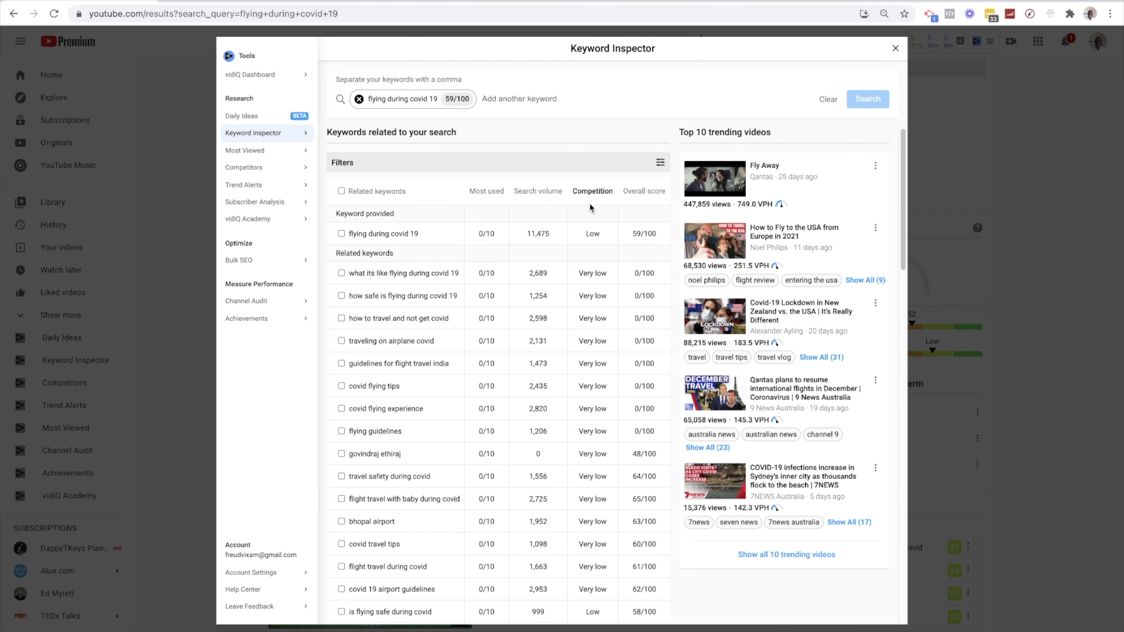
Step: Examine the search volumes of the very low and low competition keywords related to "flying during covid 19"
scroll(591, 283, "down", 2)
scroll(587, 279, "down", 4)
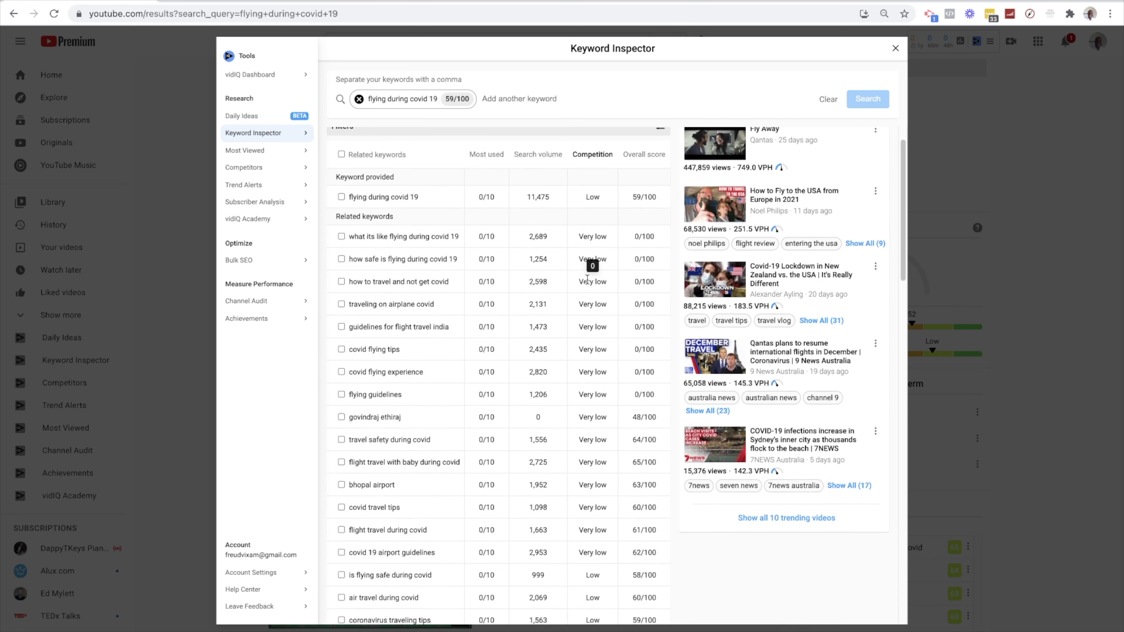
scroll(588, 279, "down", 5)
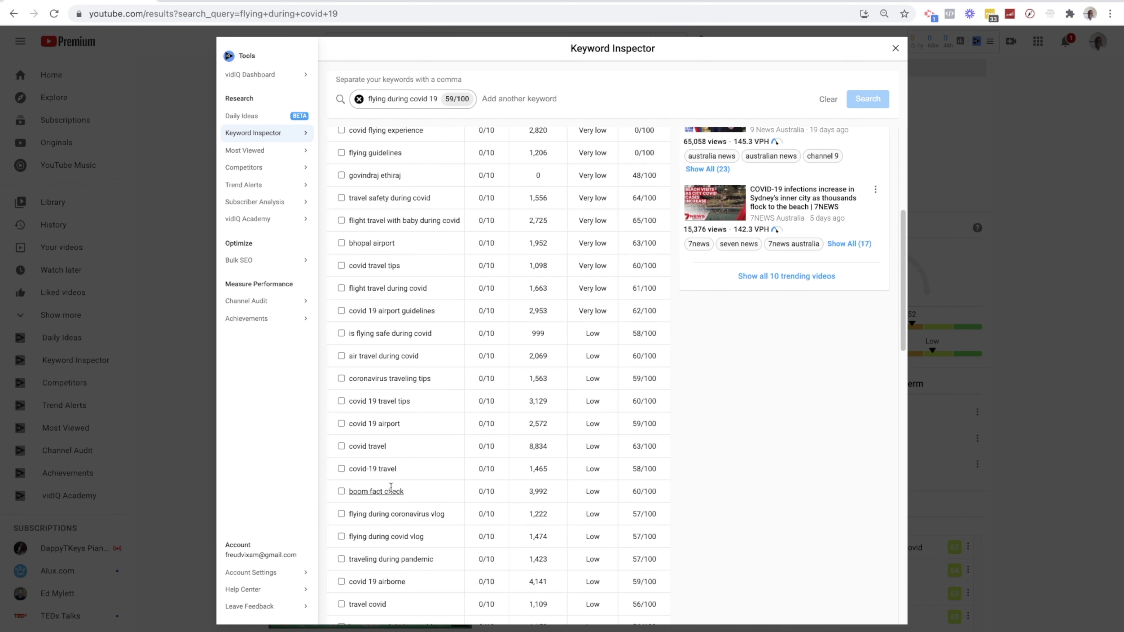
scroll(494, 431, "down", 4)
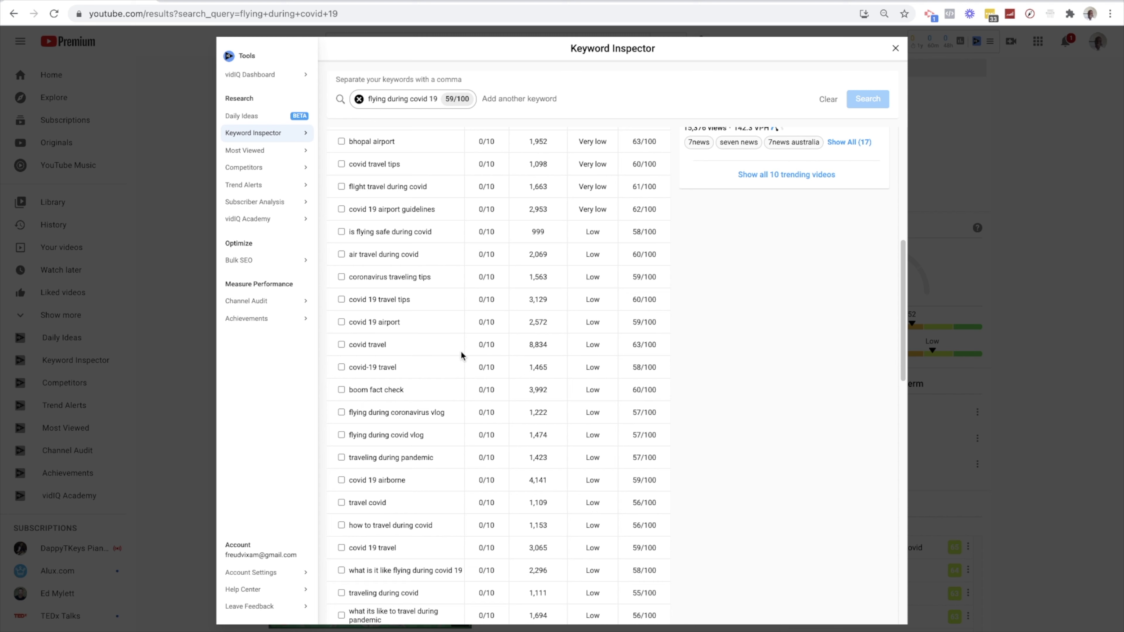
scroll(570, 353, "up", 8)
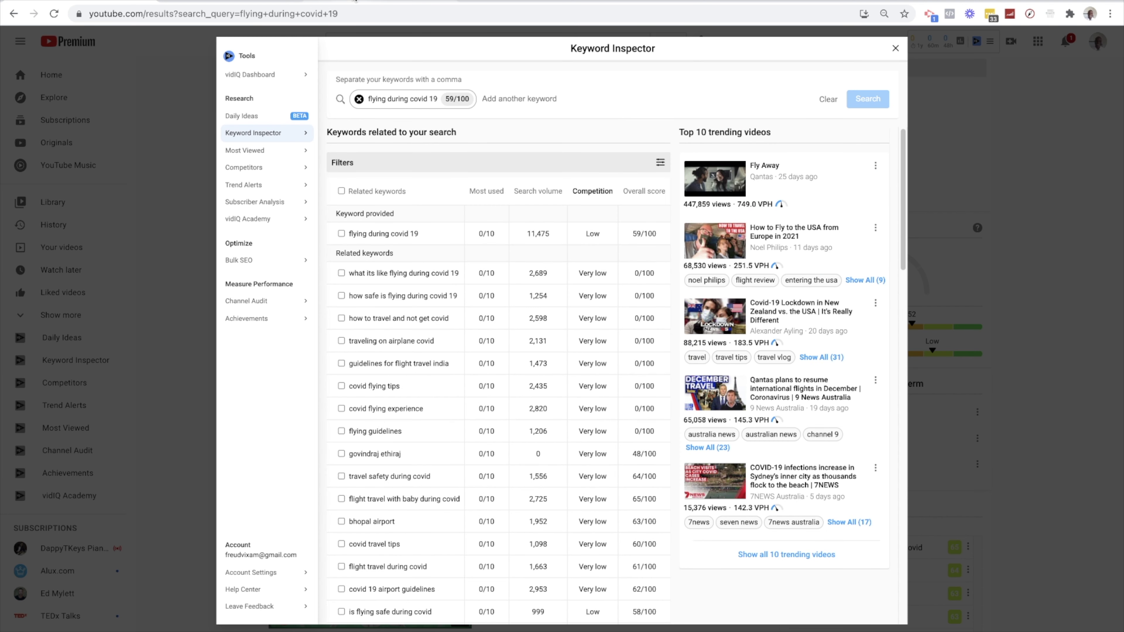
Step: Switch to the Video Ideas document in Google Docs and start a bulleted "Travel Channel Ideas" section below the thepointsguy.com link
left_click(230, 1)
left_click(678, 397)
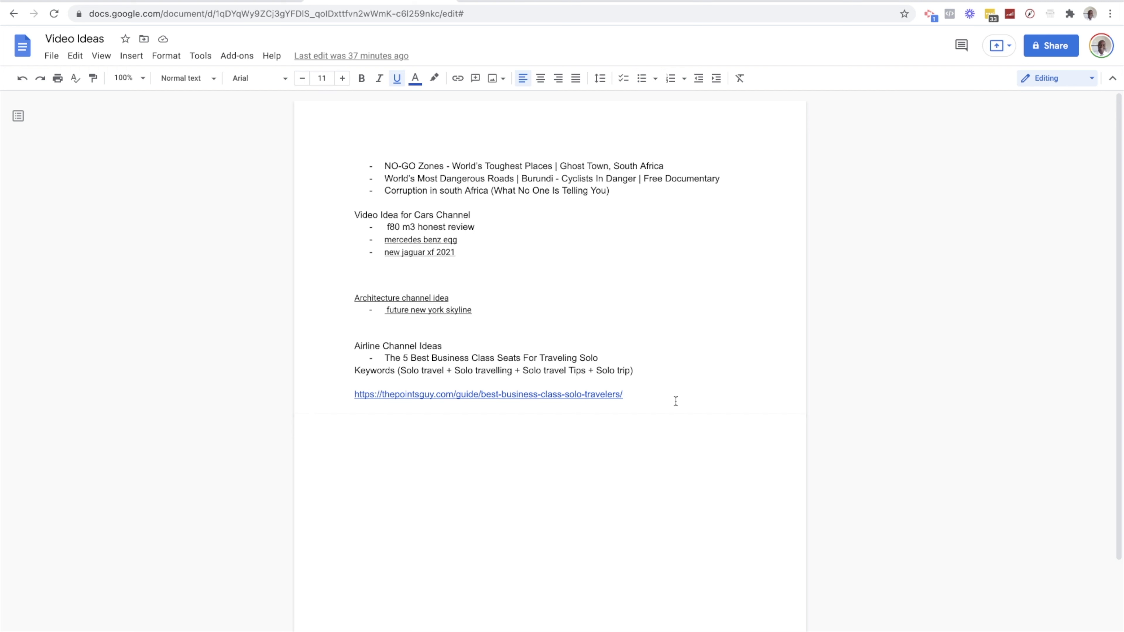
key("Return")
key("Return")
key("Return")
key("Return")
type("Travel")
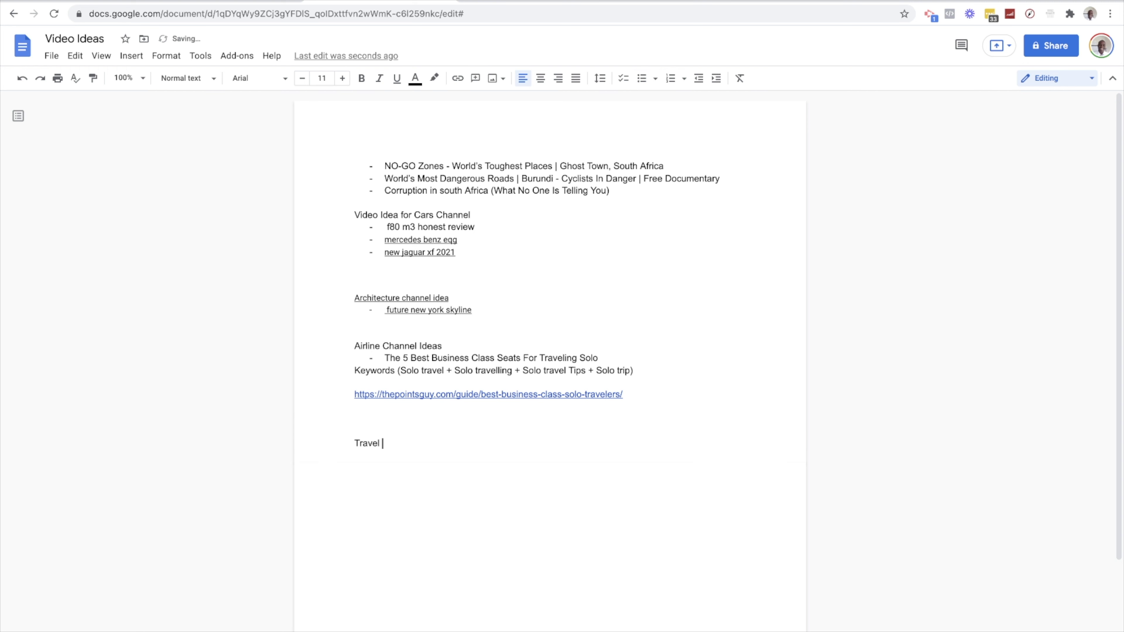
type(" Channel Ideas")
key("Return")
type("- ")
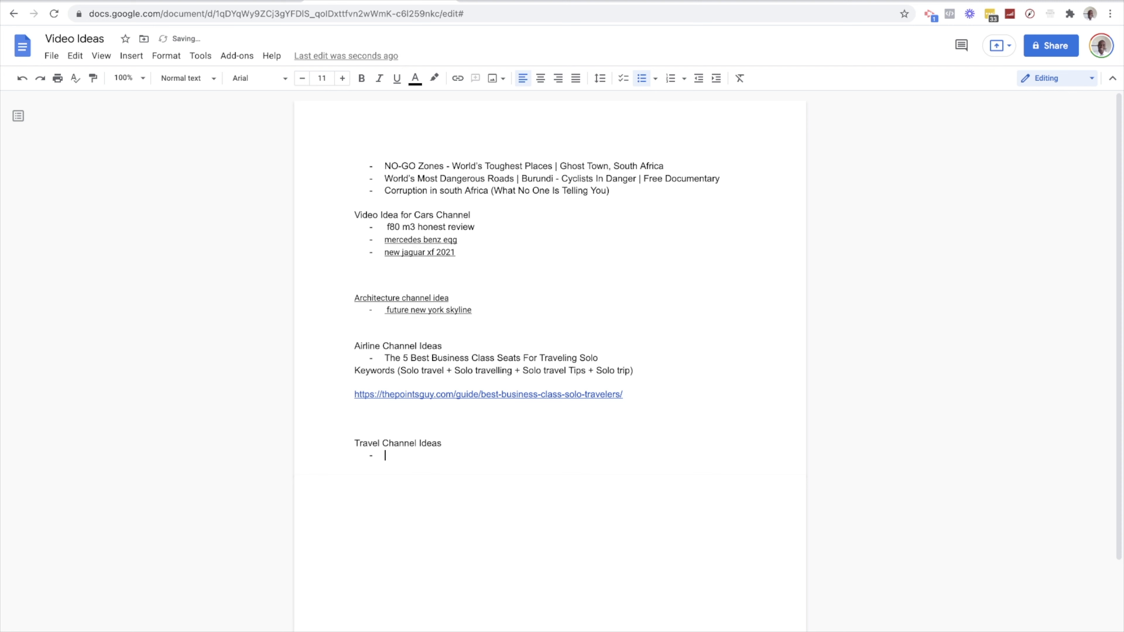
Step: Enter "Flying during covid 19" as the first travel idea and begin a line below it with "Keywords ("
type("Traveling")
key("BackSpace")
key("BackSpace")
key("BackSpace")
key("BackSpace")
key("BackSpace")
key("BackSpace")
type("Fltuing")
key("BackSpace")
key("BackSpace")
key("BackSpace")
type("ying during covid")
key("Return")
type("Keywords (")
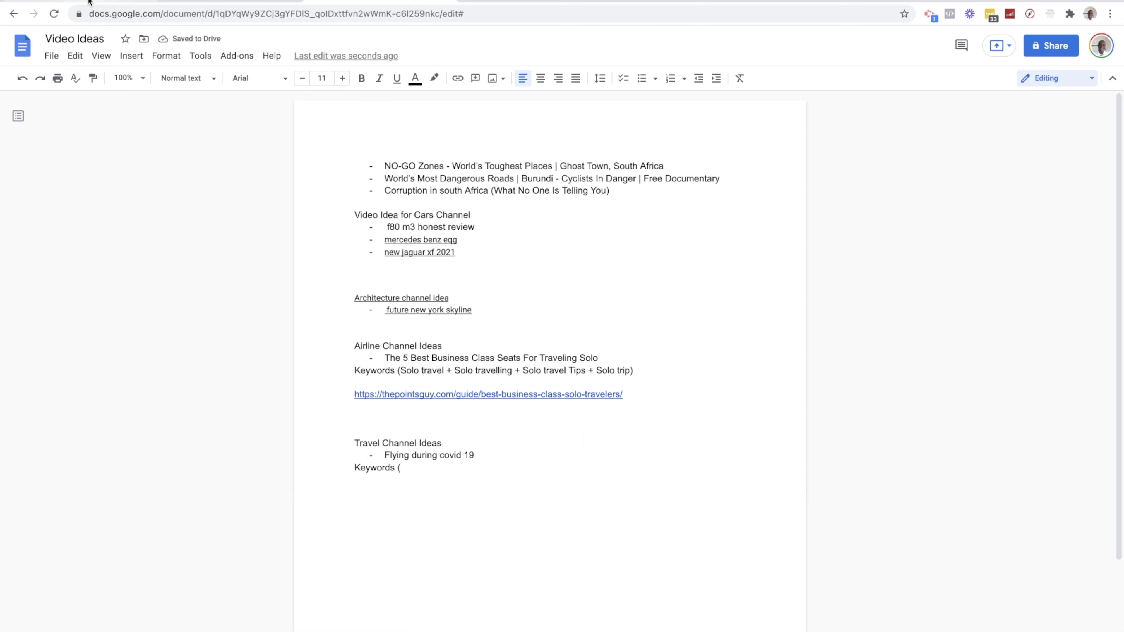
Step: Check the related keywords in vidIQ's Keyword Inspector and add "Covid travel +" to the document's new Keywords line
left_click(89, 2)
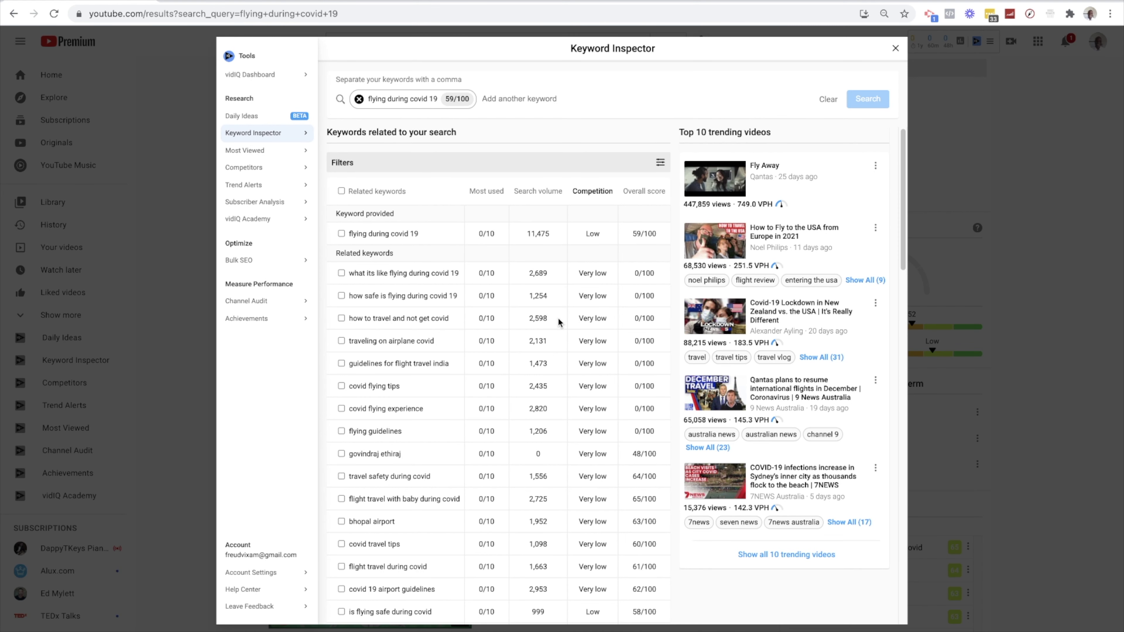
scroll(558, 321, "down", 1)
scroll(556, 470, "down", 3)
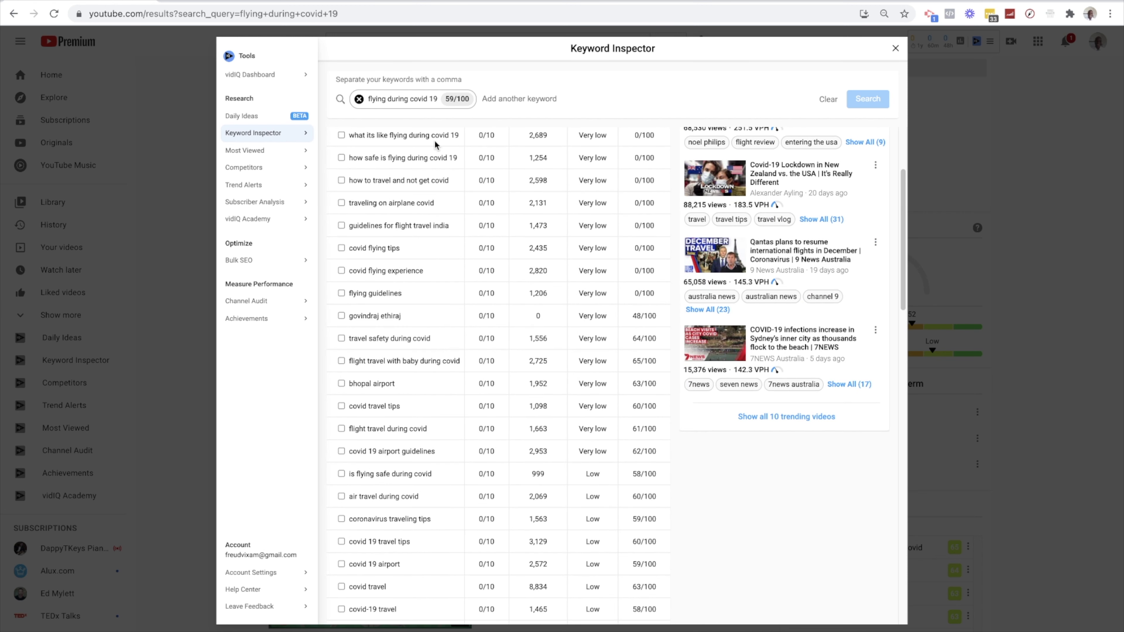
left_click(271, 3)
left_click(412, 1)
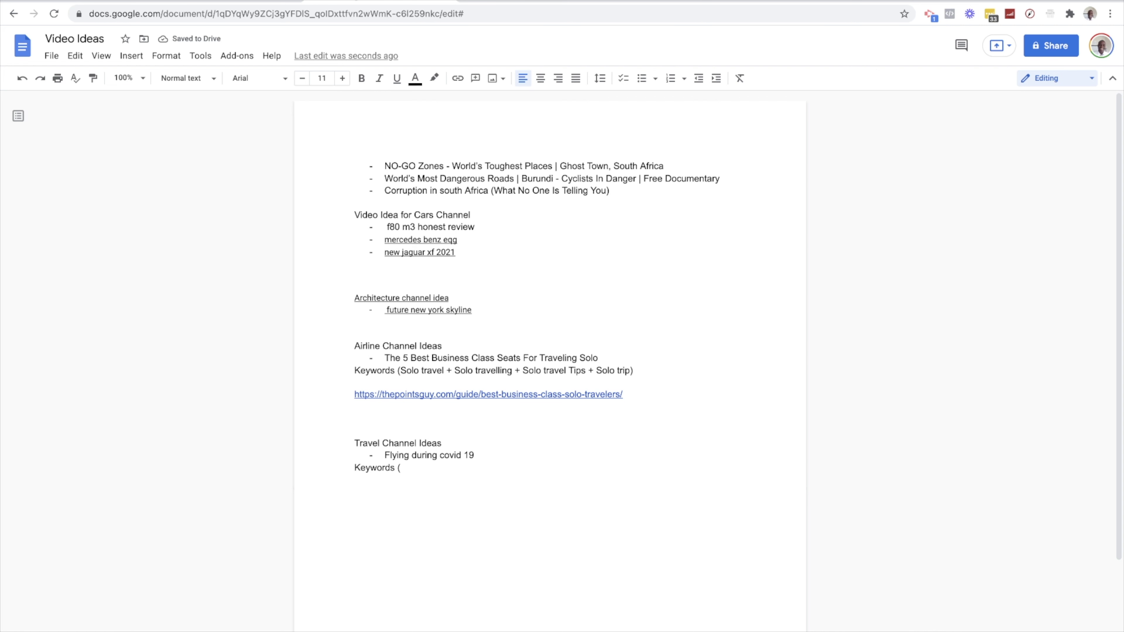
type("Co")
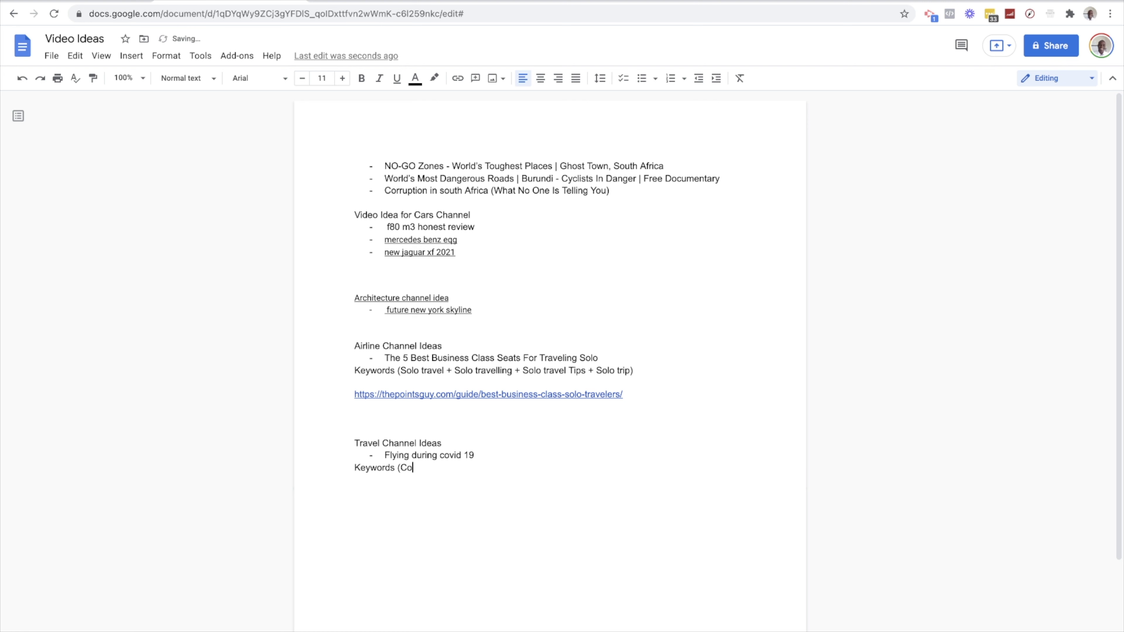
type("vid travel +")
Step: Return to the Keyword Inspector on YouTube and compare search volume and competition across all keywords related to "flying during covid 19"
left_click(86, 1)
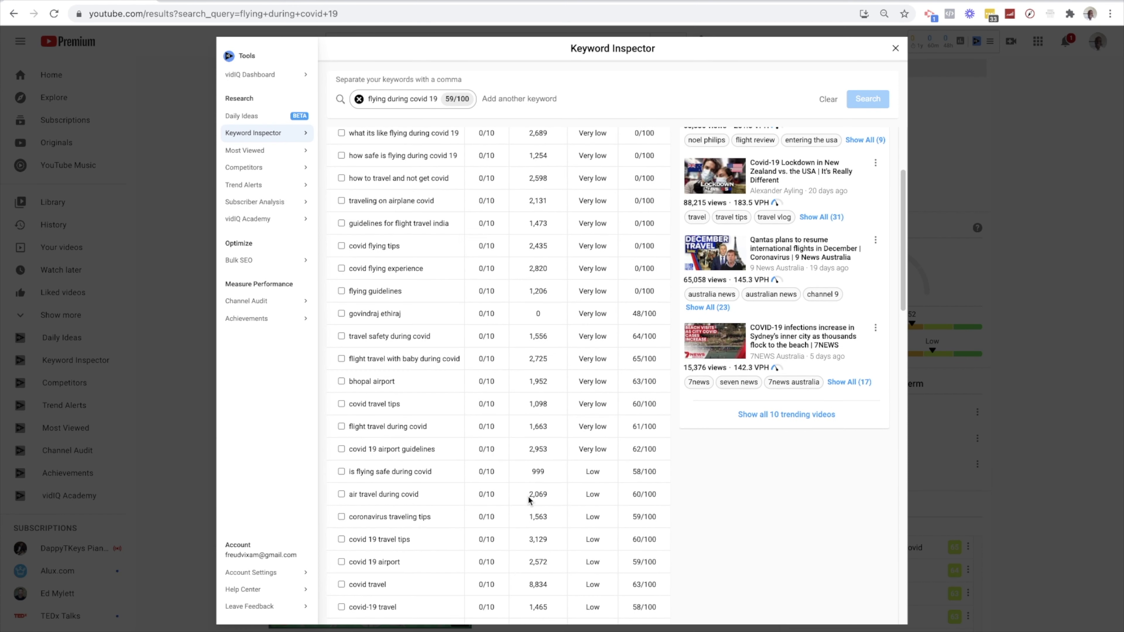
scroll(536, 452, "down", 2)
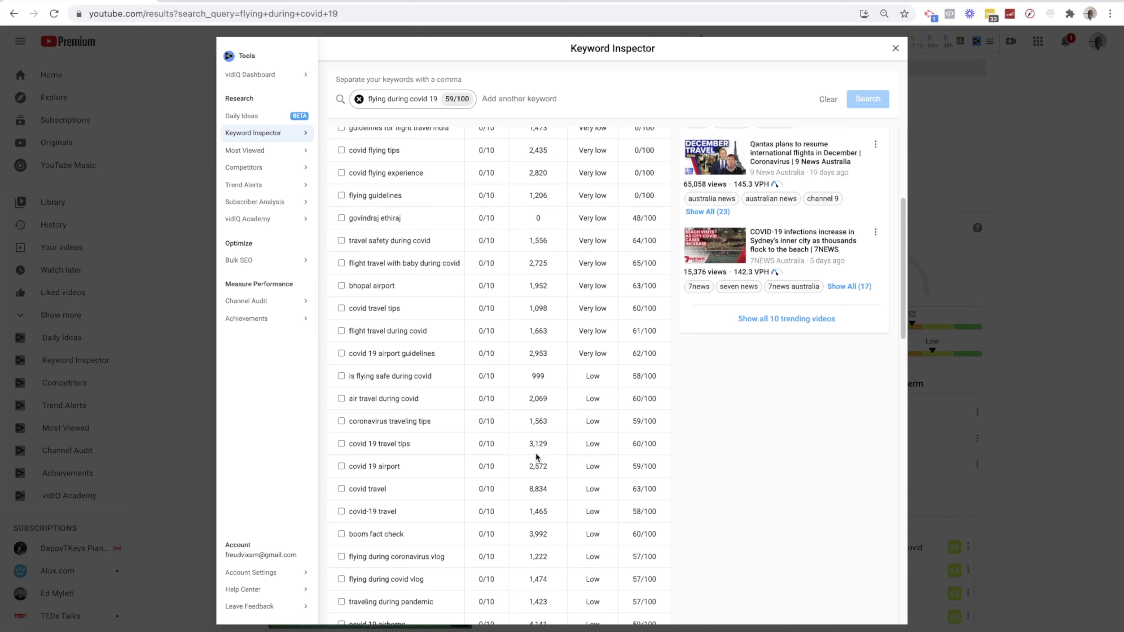
scroll(536, 457, "down", 1)
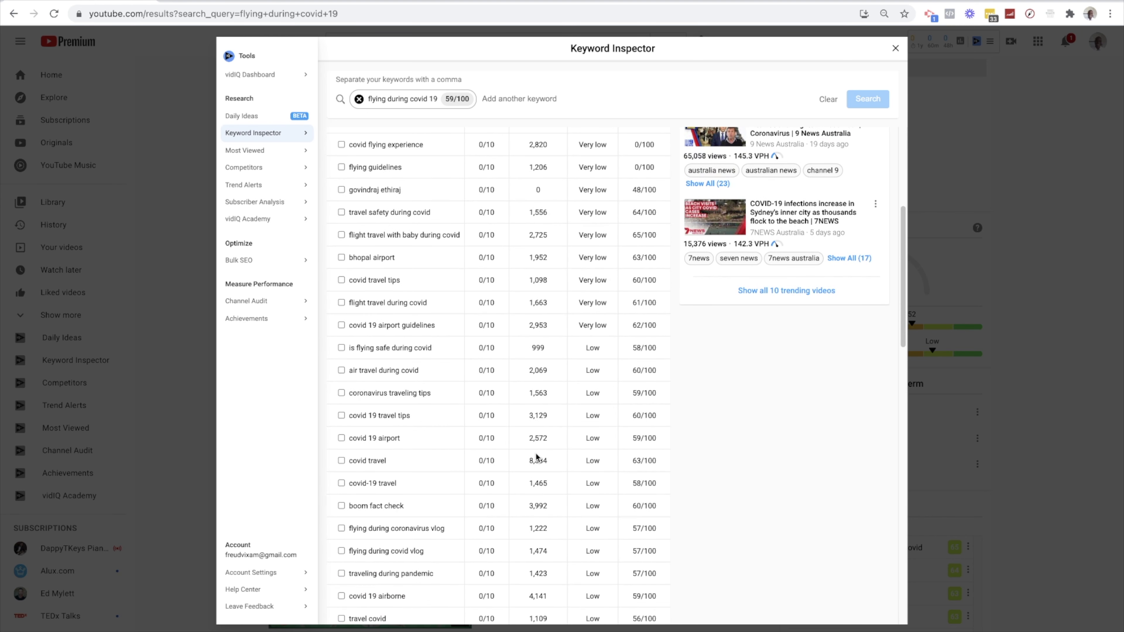
scroll(536, 457, "down", 3)
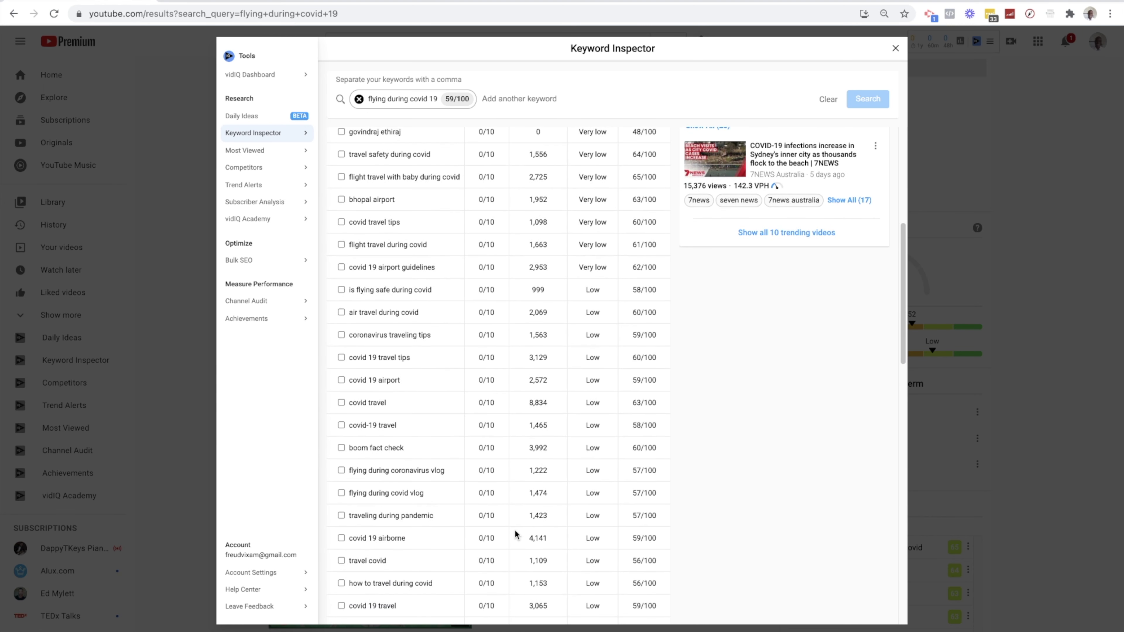
scroll(435, 542, "down", 1)
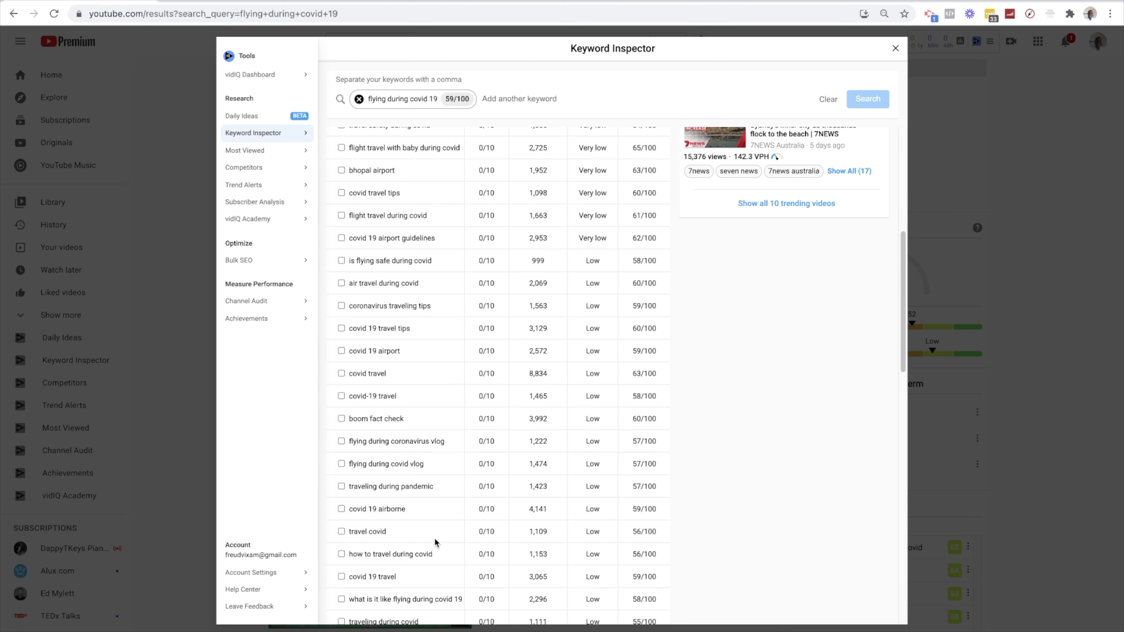
scroll(541, 530, "down", 1)
scroll(541, 533, "down", 1)
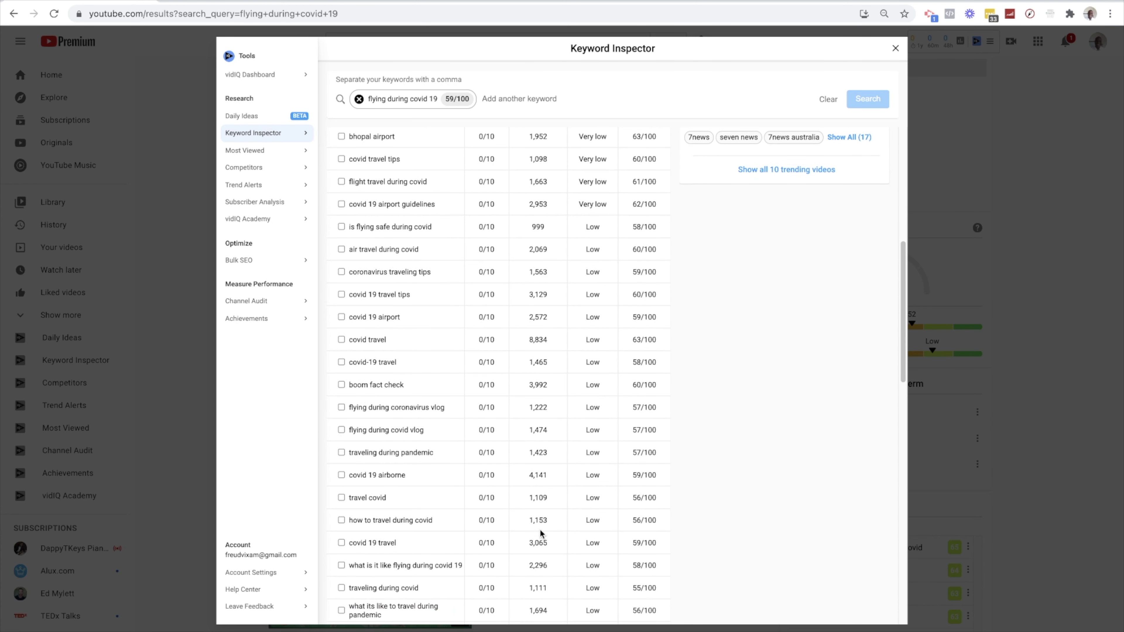
scroll(539, 534, "down", 3)
scroll(538, 533, "down", 1)
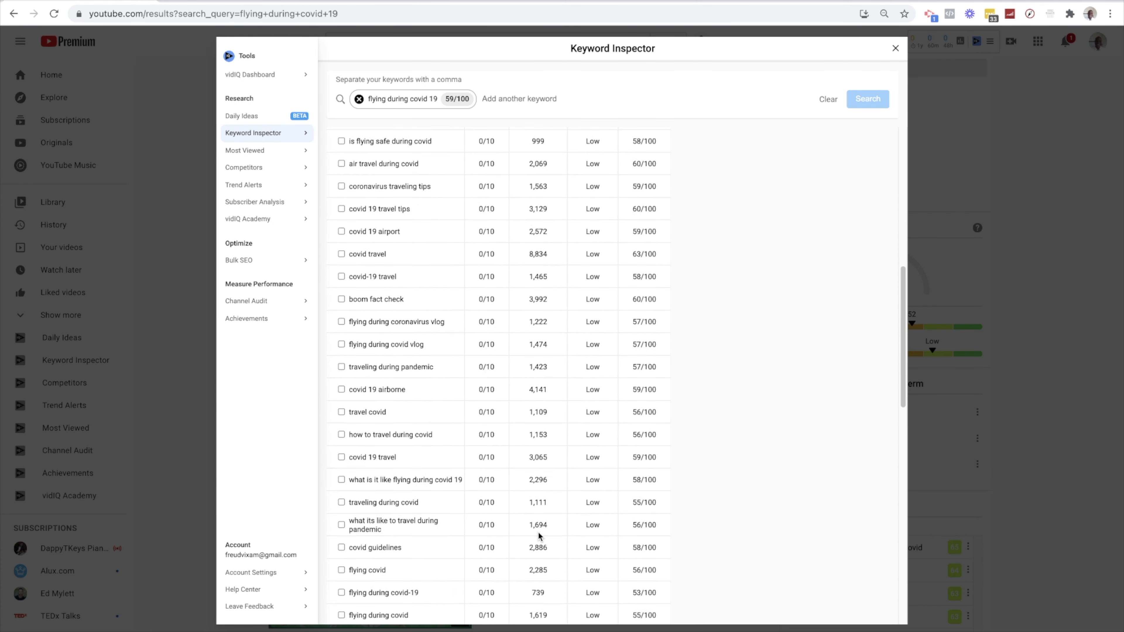
scroll(545, 469, "down", 4)
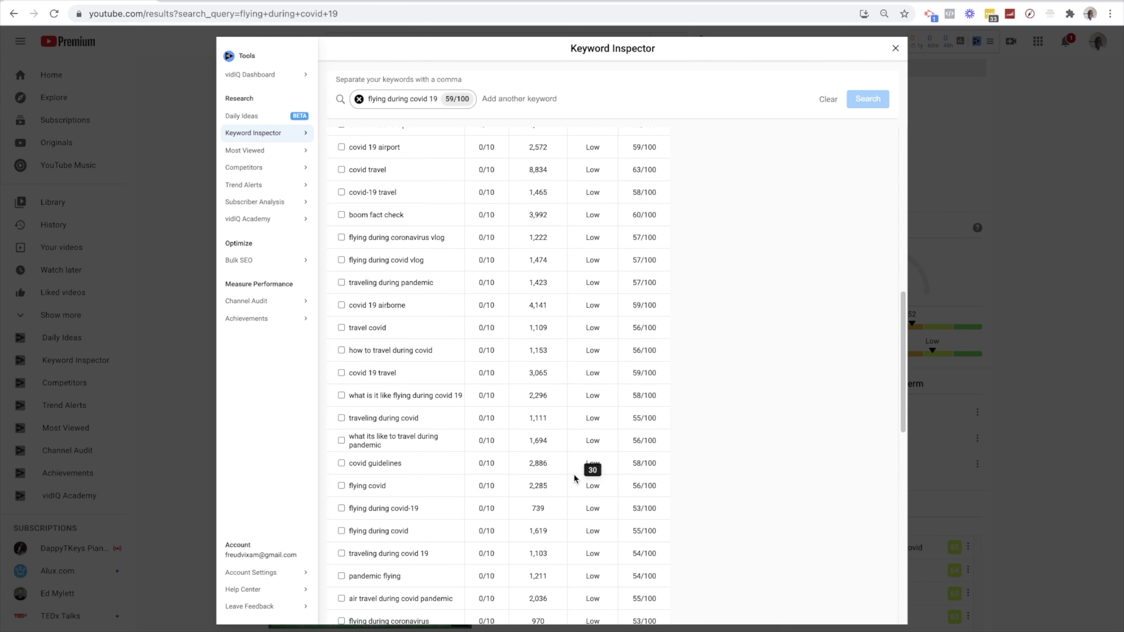
scroll(544, 502, "down", 3)
scroll(555, 510, "down", 9)
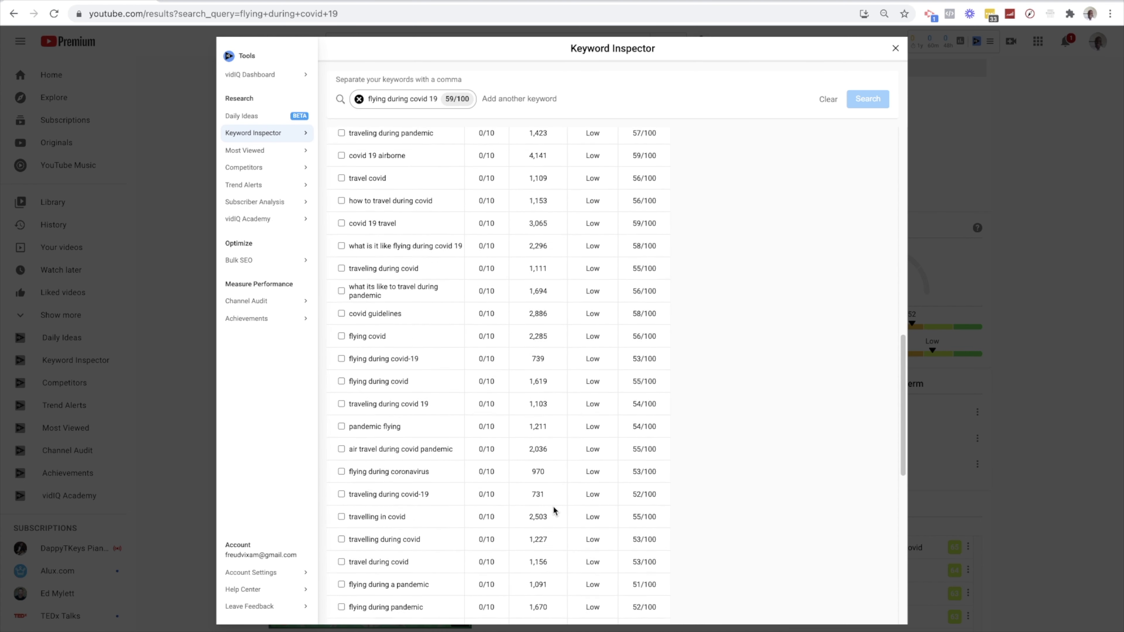
scroll(553, 509, "down", 10)
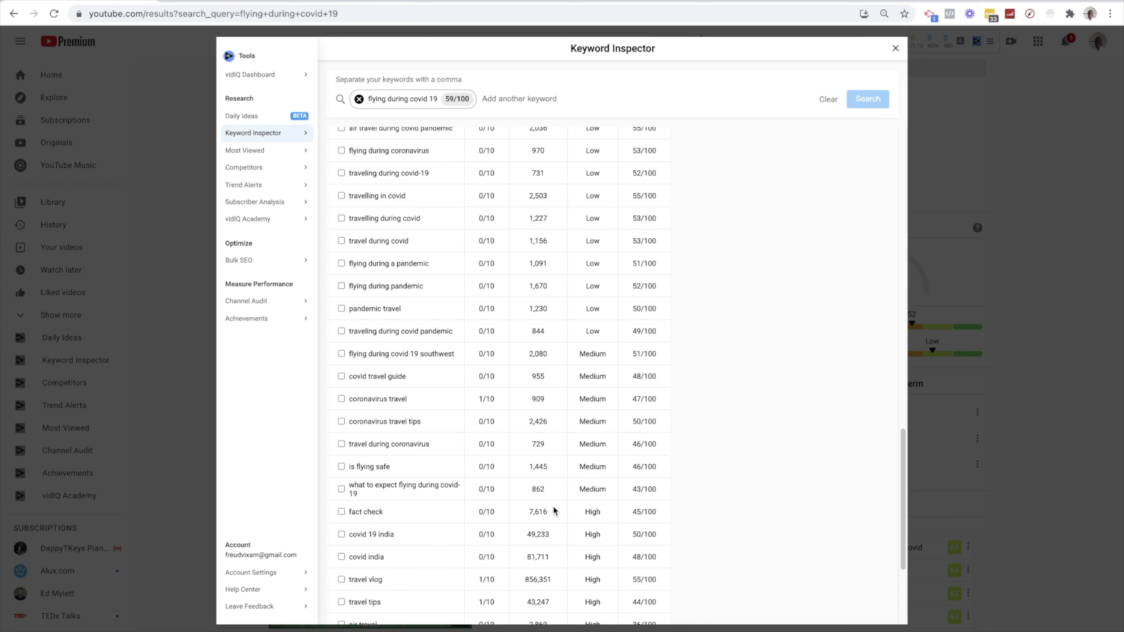
scroll(529, 495, "up", 6)
scroll(527, 516, "up", 13)
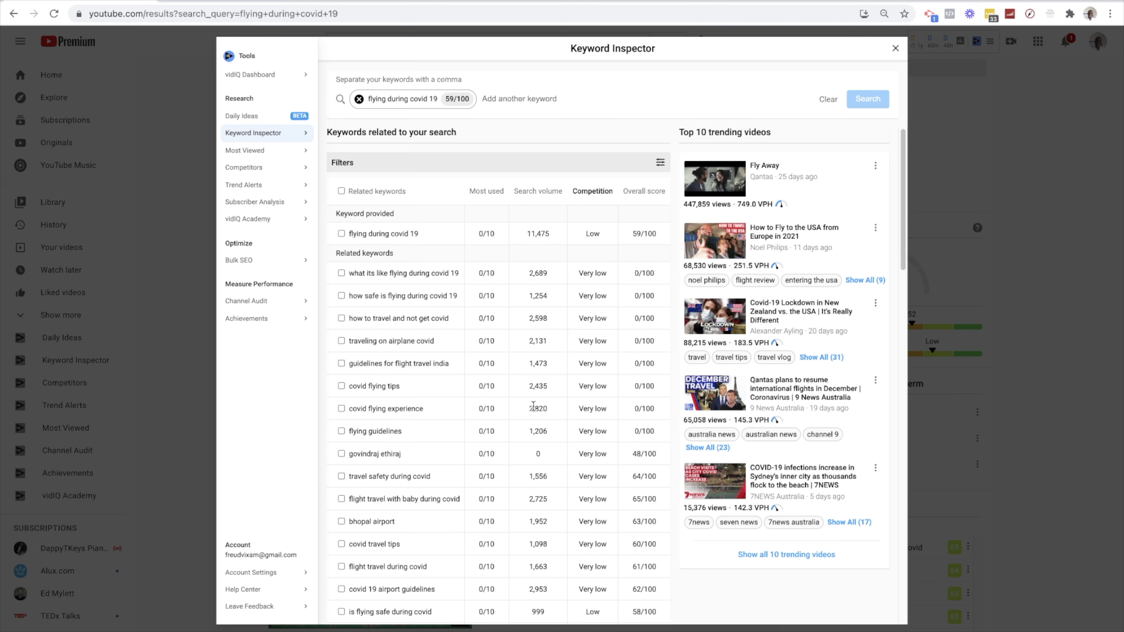
scroll(526, 344, "down", 9)
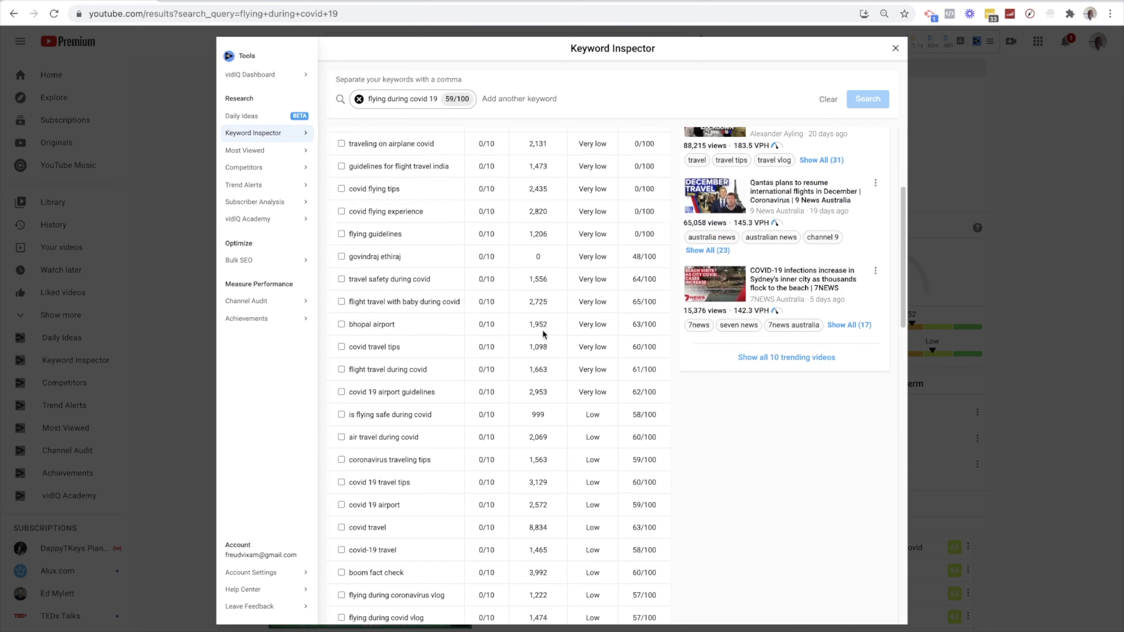
scroll(545, 359, "down", 3)
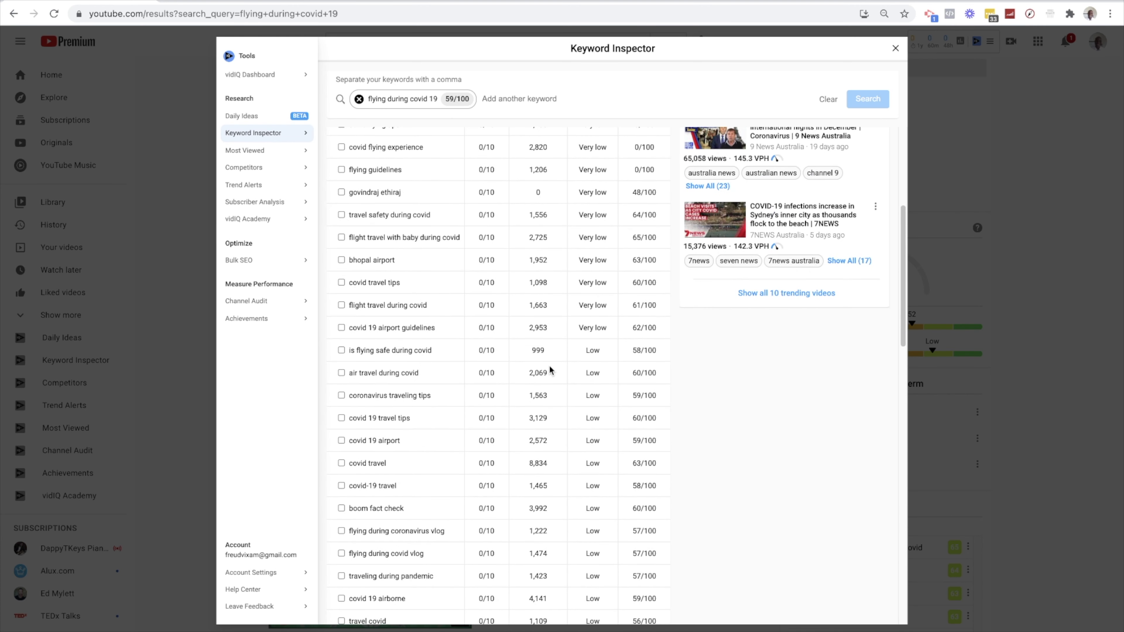
scroll(549, 364, "down", 4)
scroll(549, 364, "up", 15)
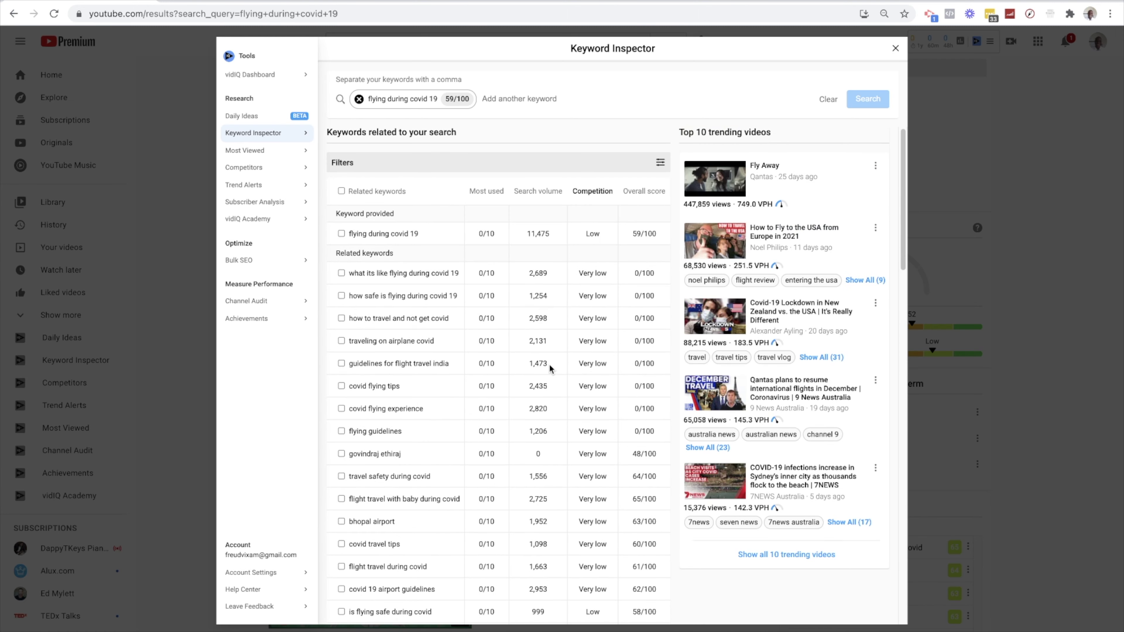
scroll(560, 309, "down", 6)
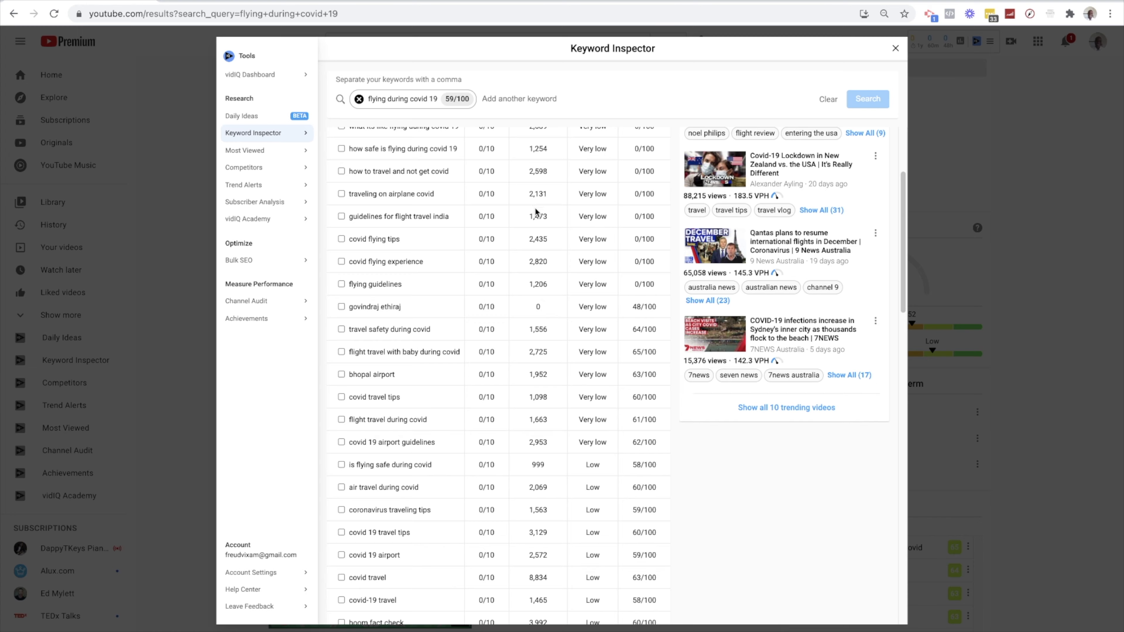
scroll(533, 205, "up", 3)
scroll(554, 280, "down", 2)
scroll(554, 279, "down", 5)
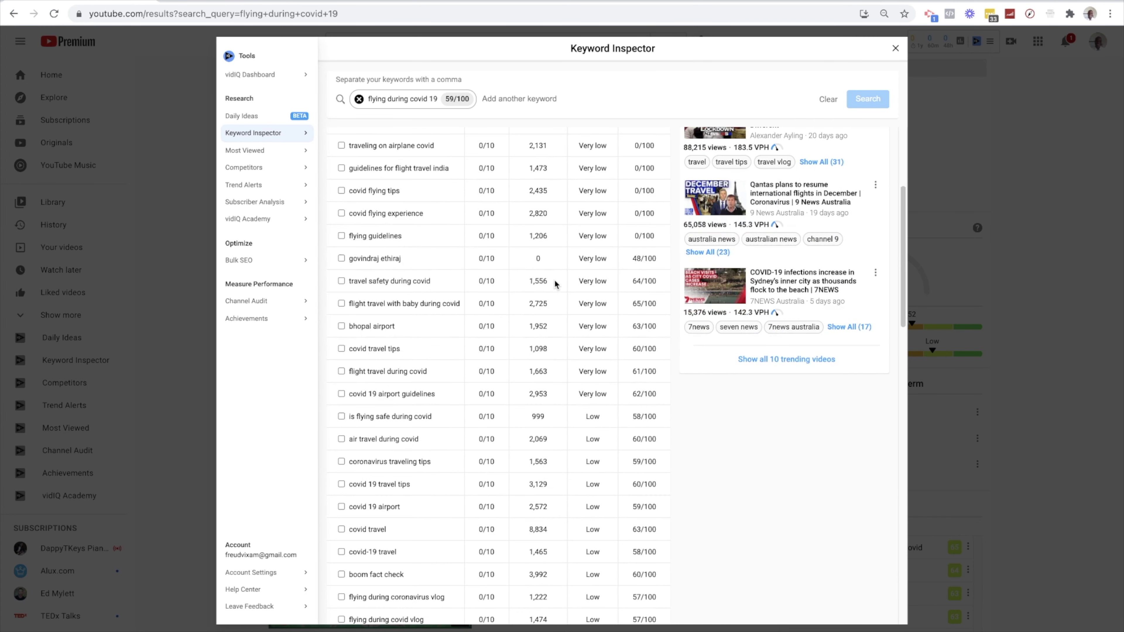
scroll(554, 279, "down", 1)
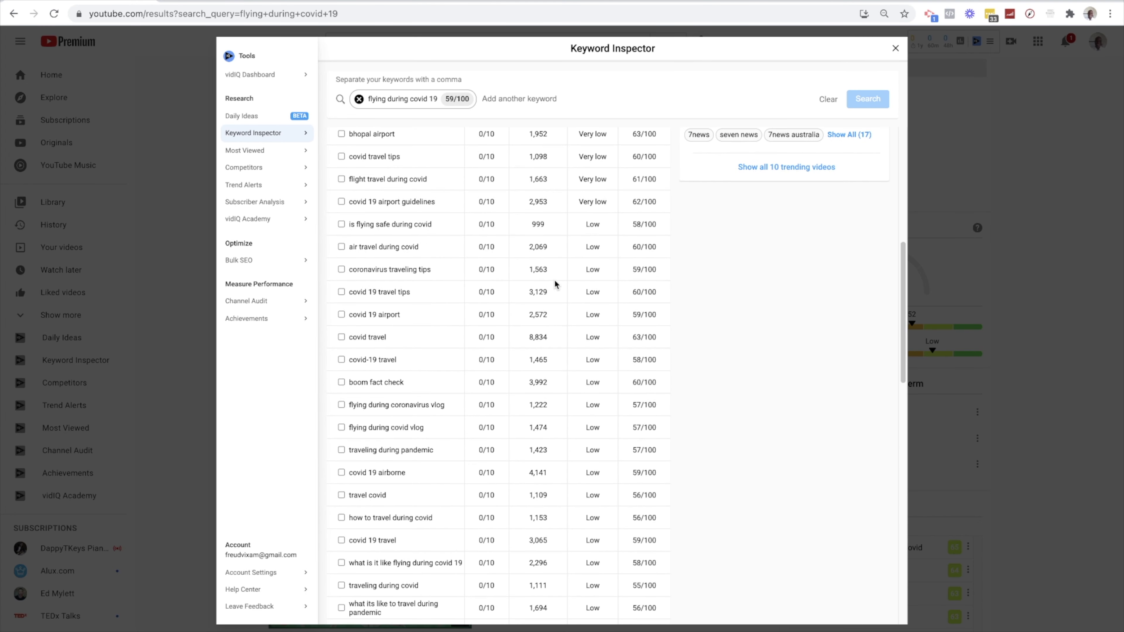
scroll(554, 284, "down", 1)
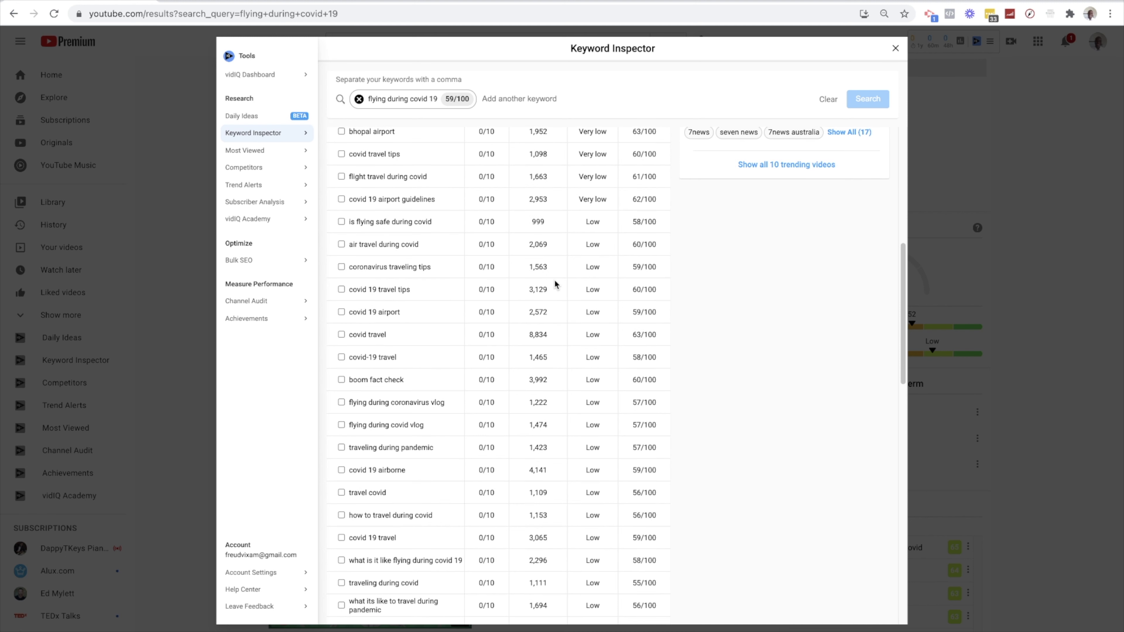
scroll(554, 281, "down", 1)
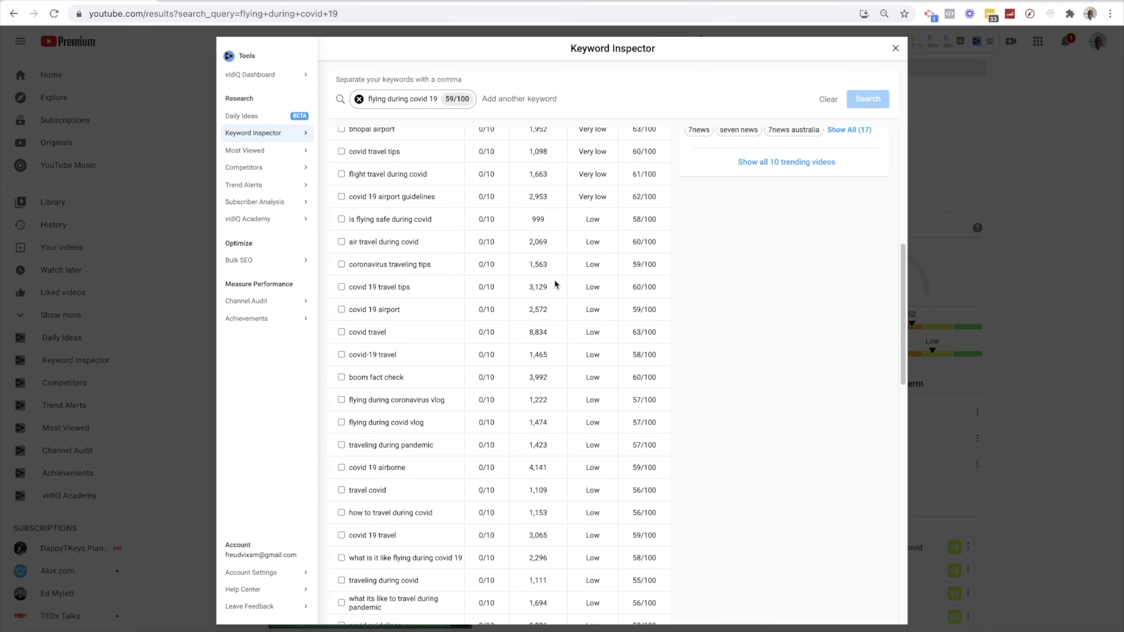
Step: Look up "covid travel" from the related keywords, review its own related keywords, and return to the Video Ideas document
left_click(372, 337)
left_click(390, 352)
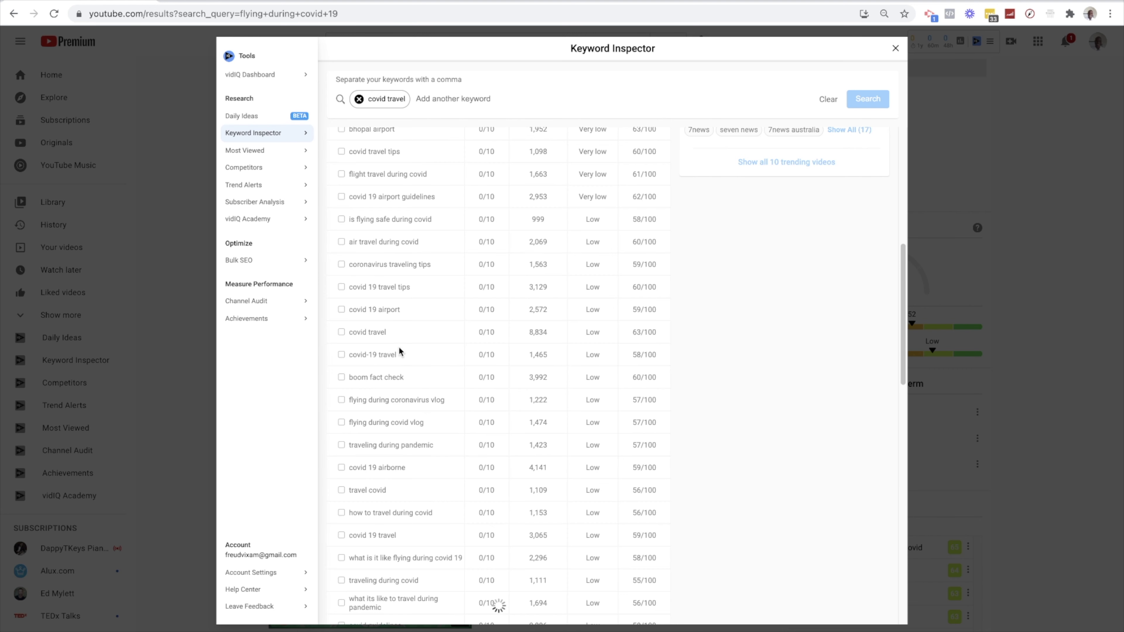
scroll(585, 247, "up", 4)
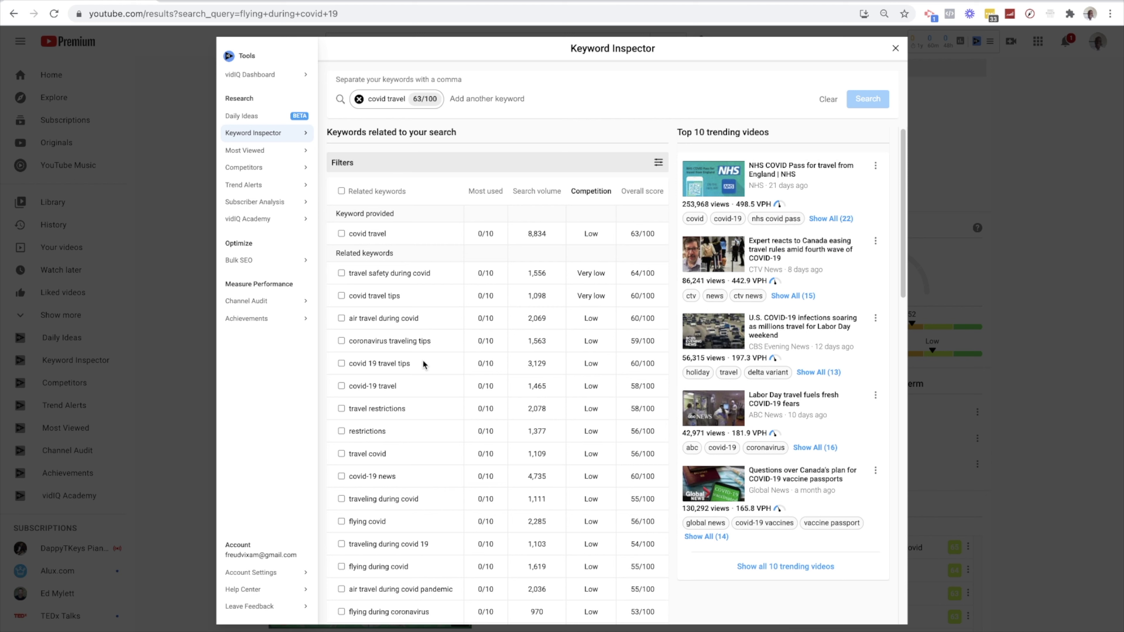
scroll(381, 369, "down", 1)
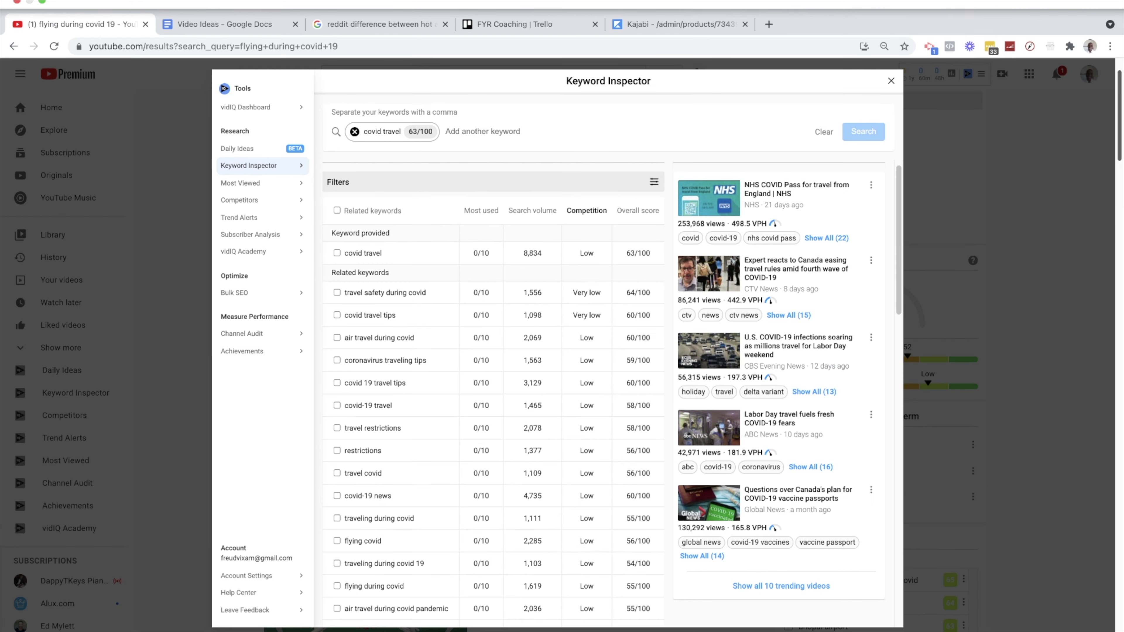
left_click(232, 21)
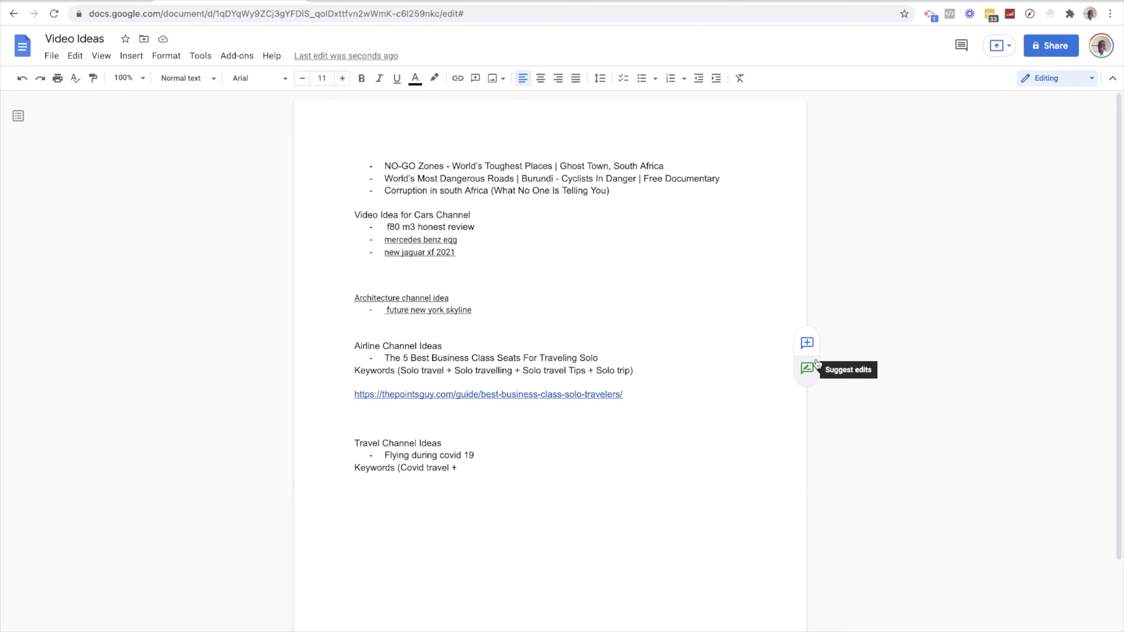
Step: Complete the document's travel Keywords line by adding "Covid 19 travel tips)" after "Covid travel +"
type("Covid ")
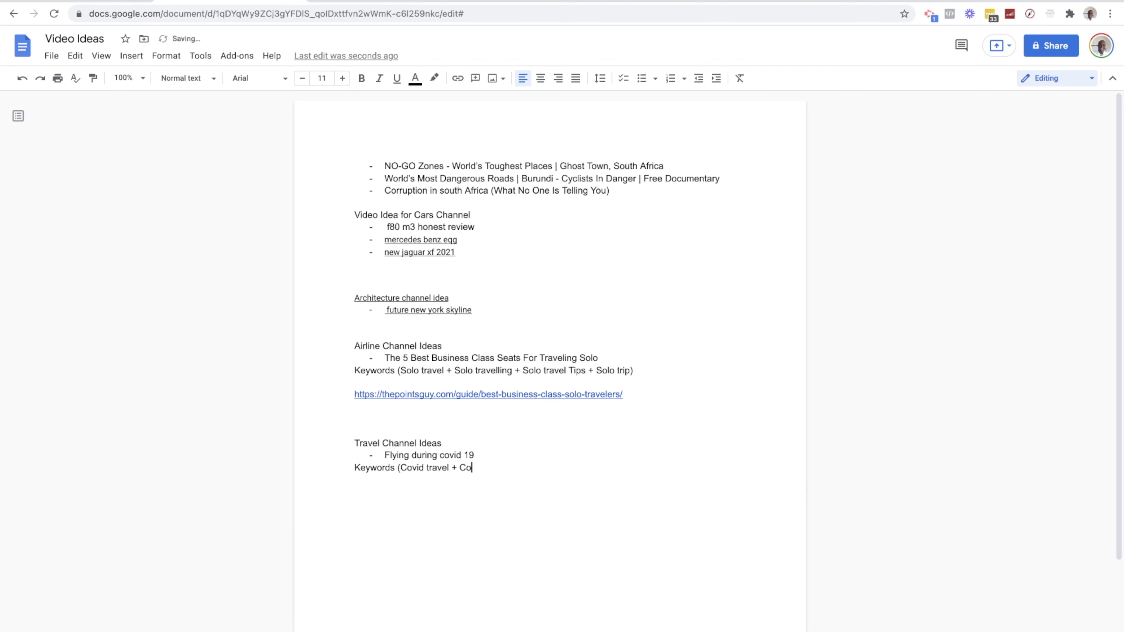
type("12 tr")
key("BackSpace")
key("BackSpace")
key("BackSpace")
key("BackSpace")
type("9 travel tips)")
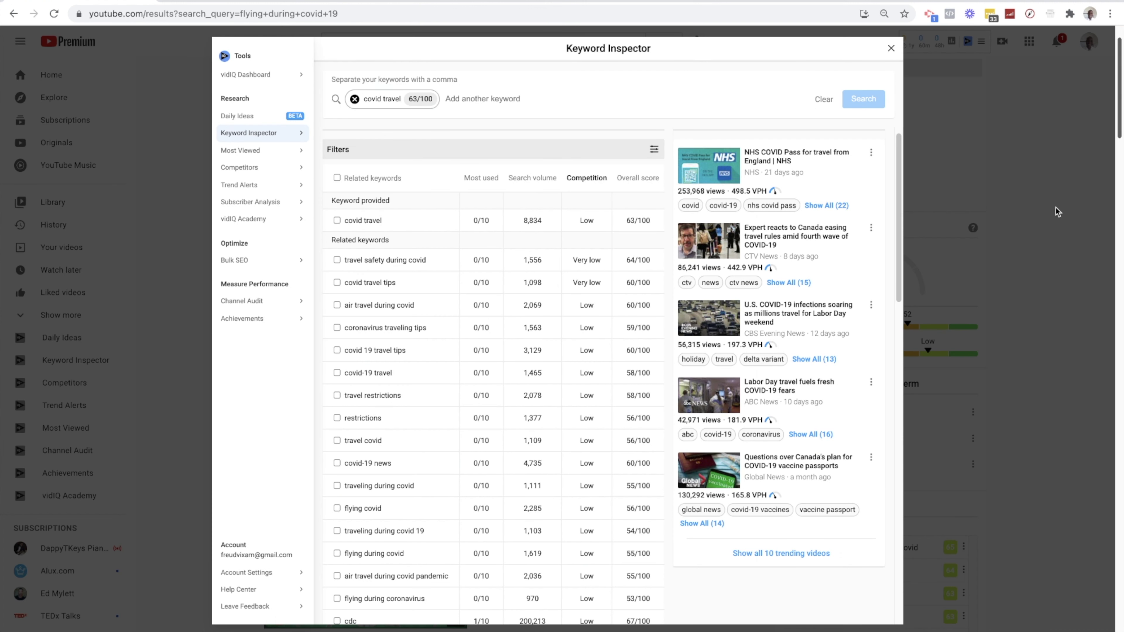
Step: Close the Keyword Inspector on YouTube and replace the search text with "how to cook" to get topic suggestions
left_click(1058, 211)
scroll(736, 403, "up", 1)
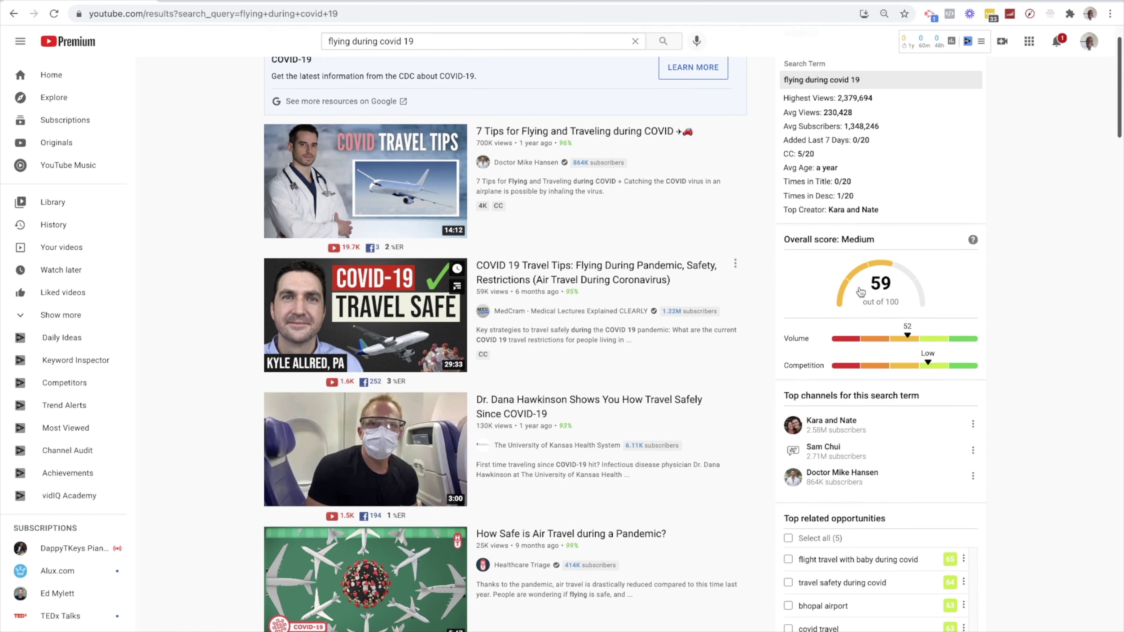
scroll(638, 246, "up", 1)
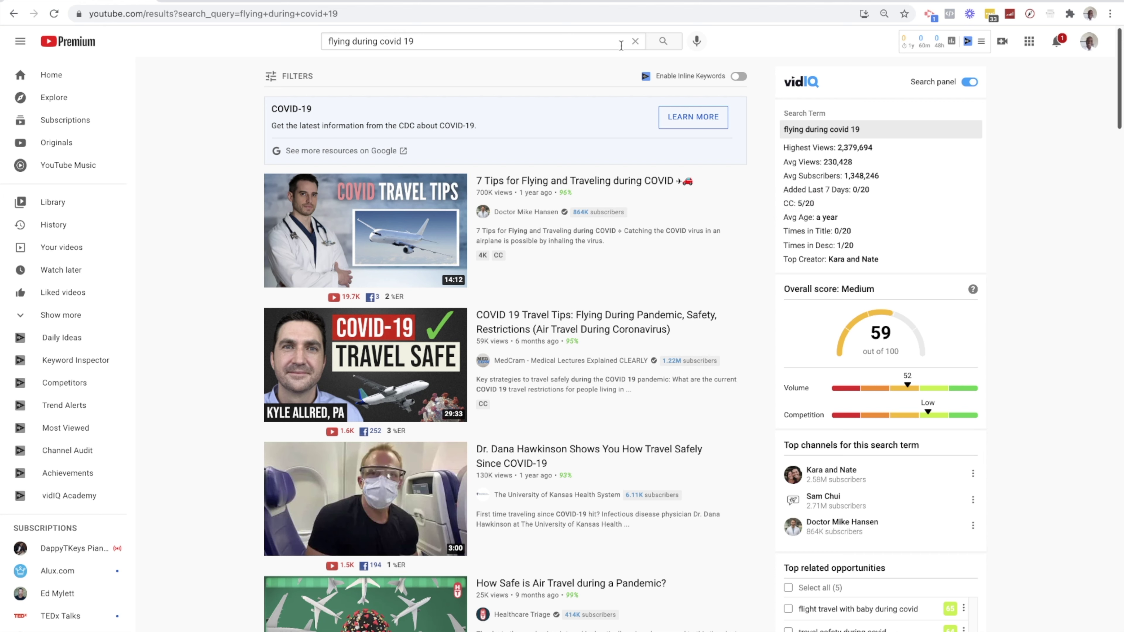
left_click(630, 42)
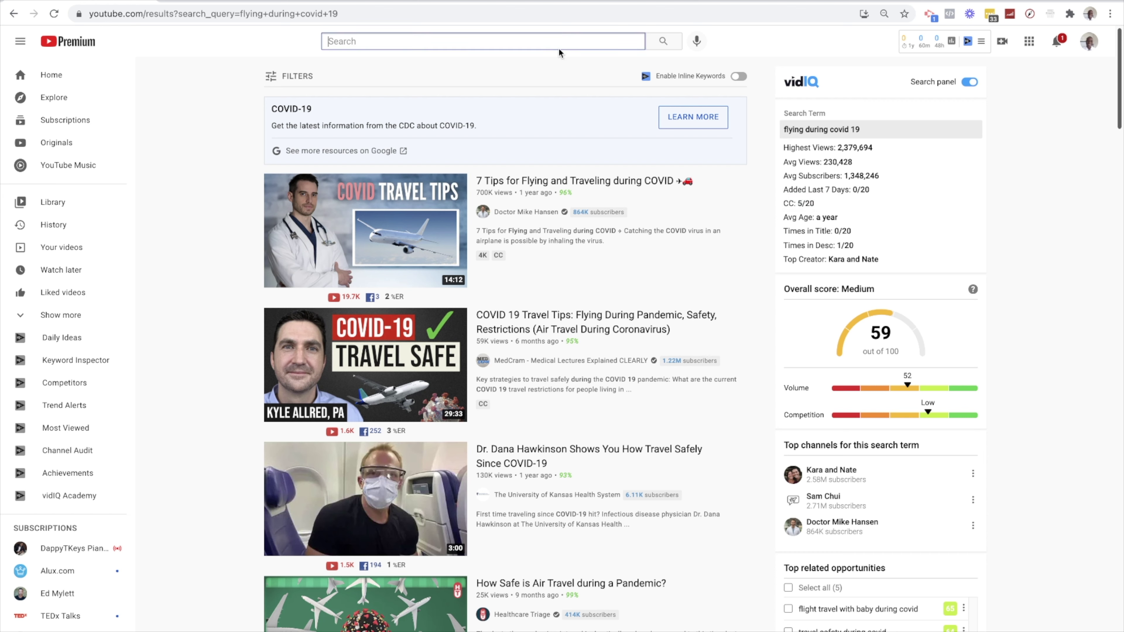
type("how to ")
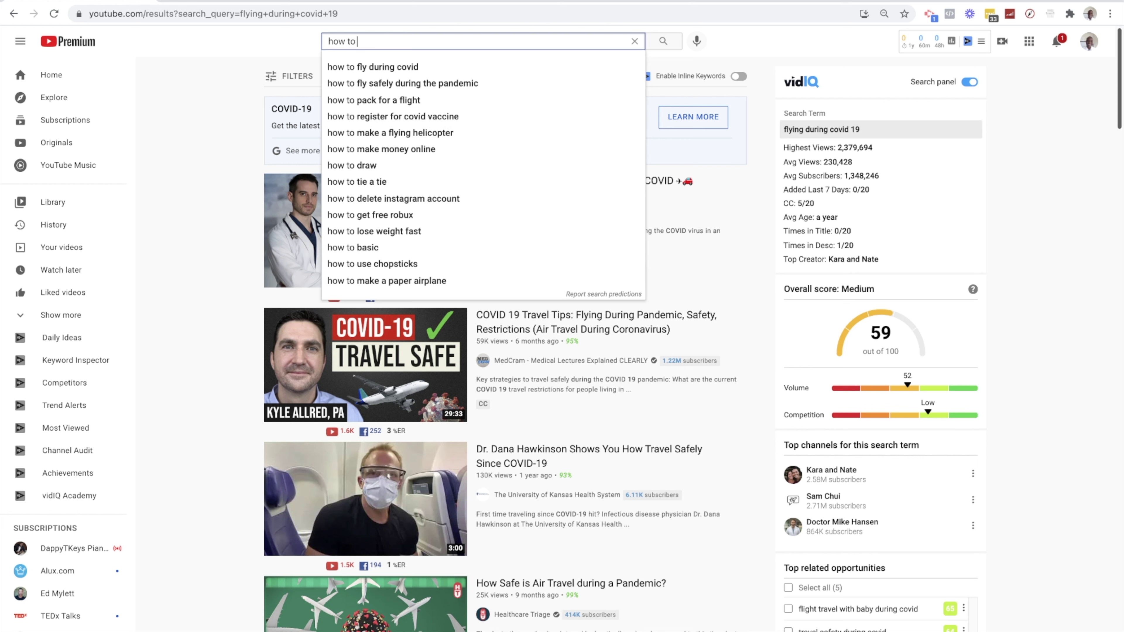
type("cook")
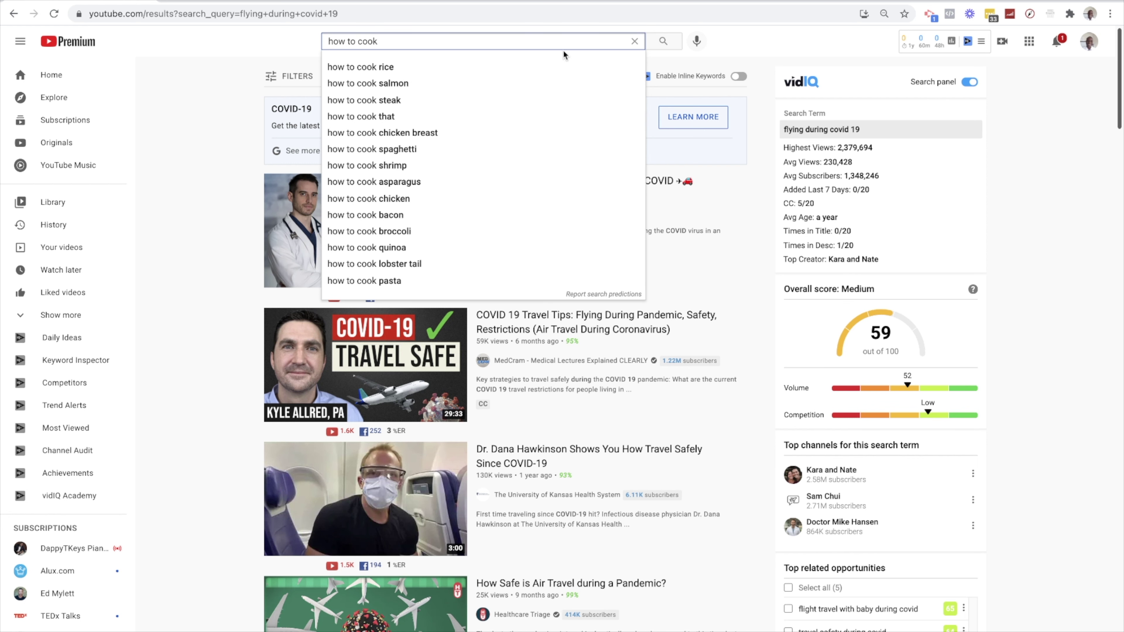
Step: Go through the "how to cook" suggestions and search YouTube for "how to cook bacon"
key("Down")
key("Down")
key("Down")
key("Down")
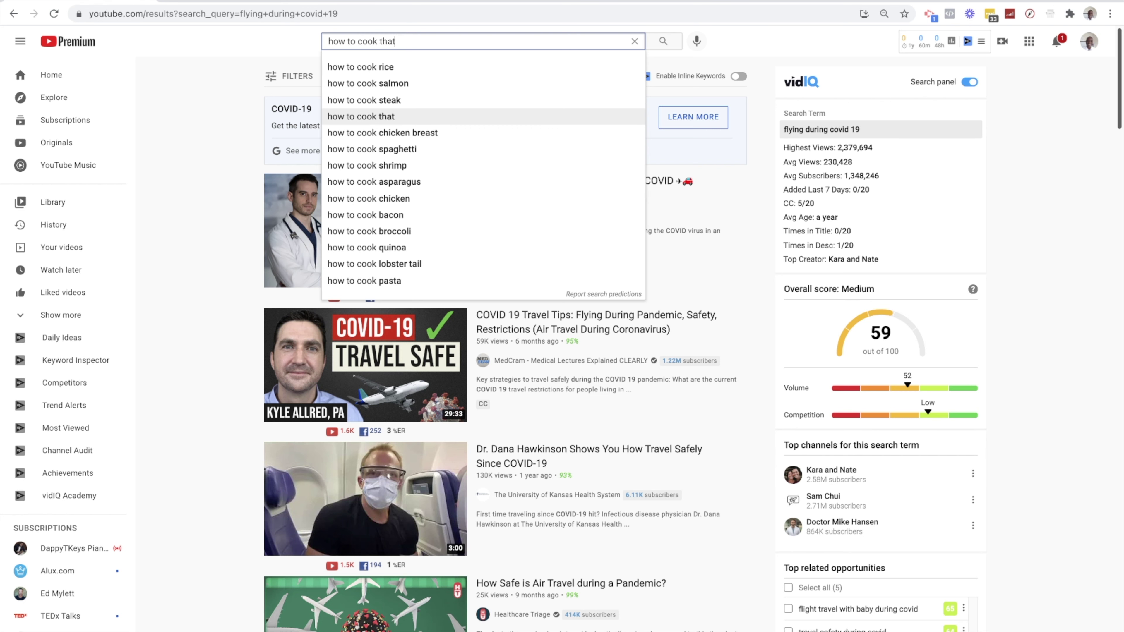
key("Down")
key("Down")
key("Down")
key("Down")
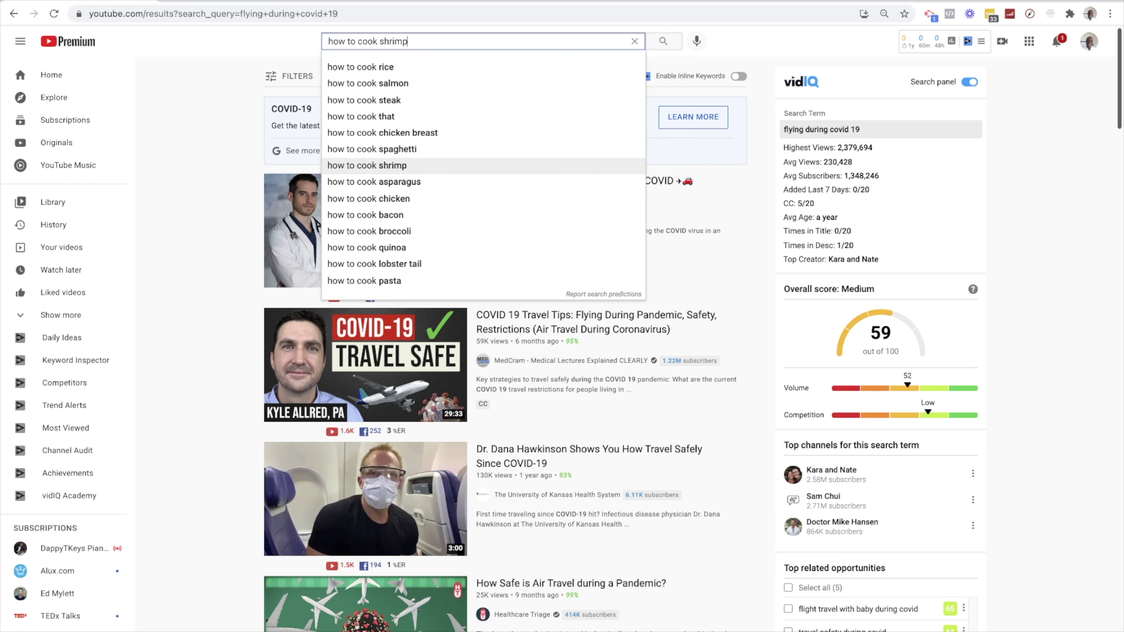
key("Down")
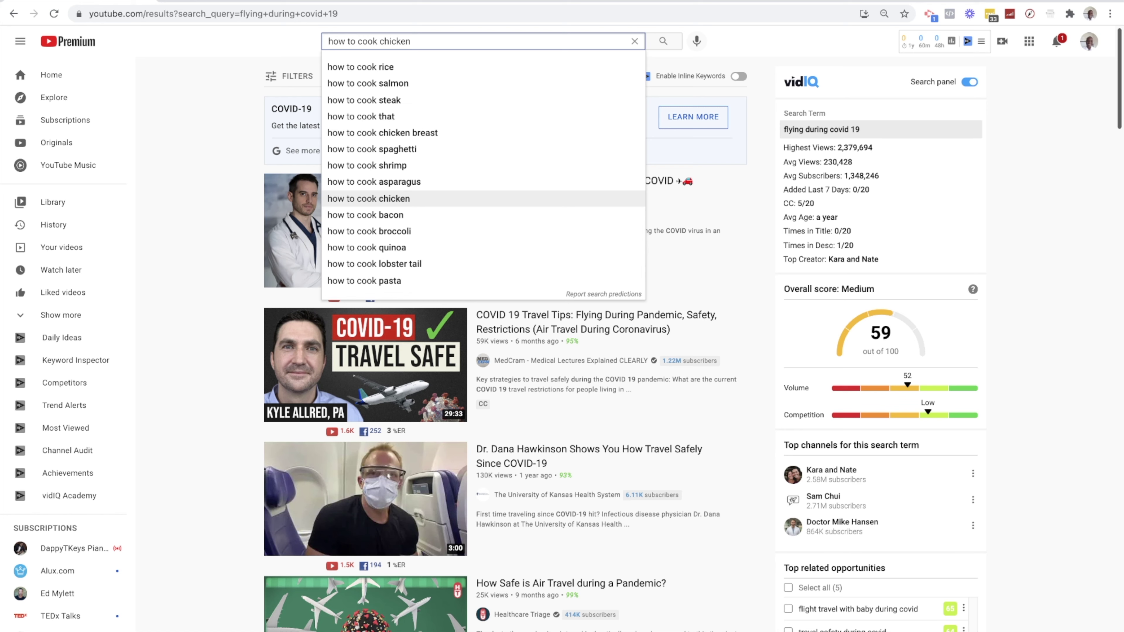
key("Down")
key("Return")
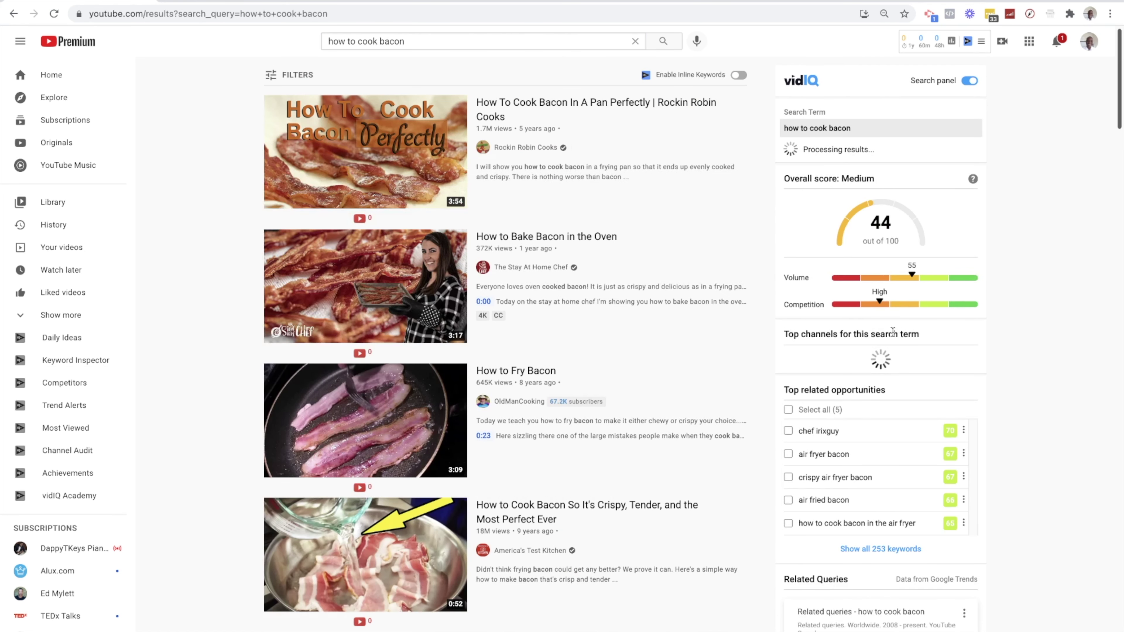
Step: View all keywords related to "how to cook bacon" in vidIQ's Keyword Inspector, and close it
scroll(897, 529, "down", 1)
left_click(897, 529)
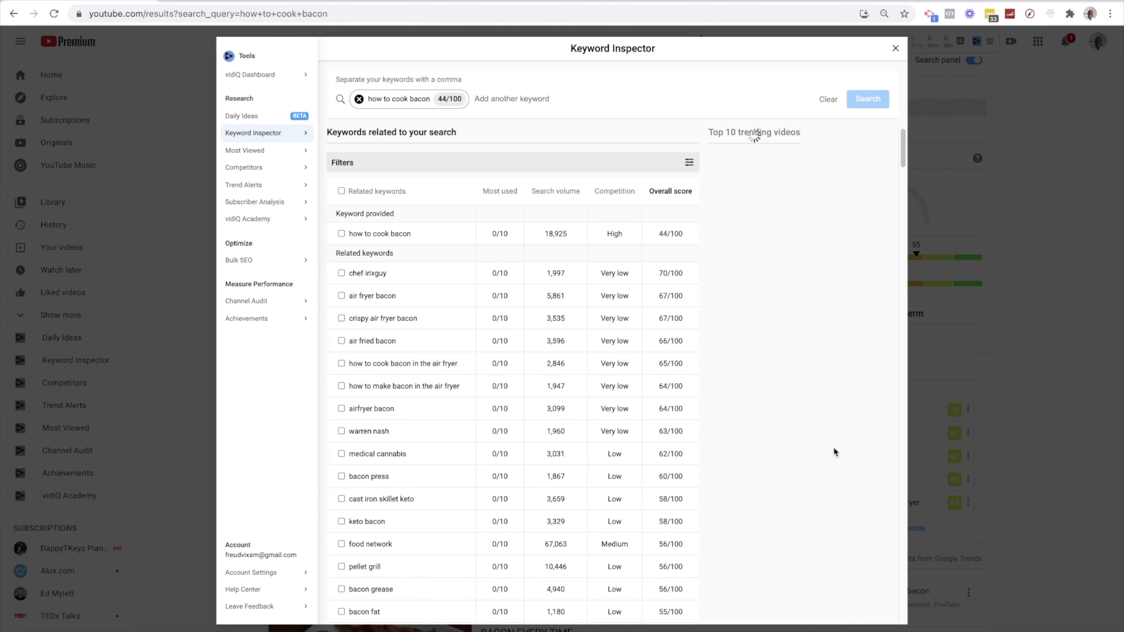
left_click(1025, 312)
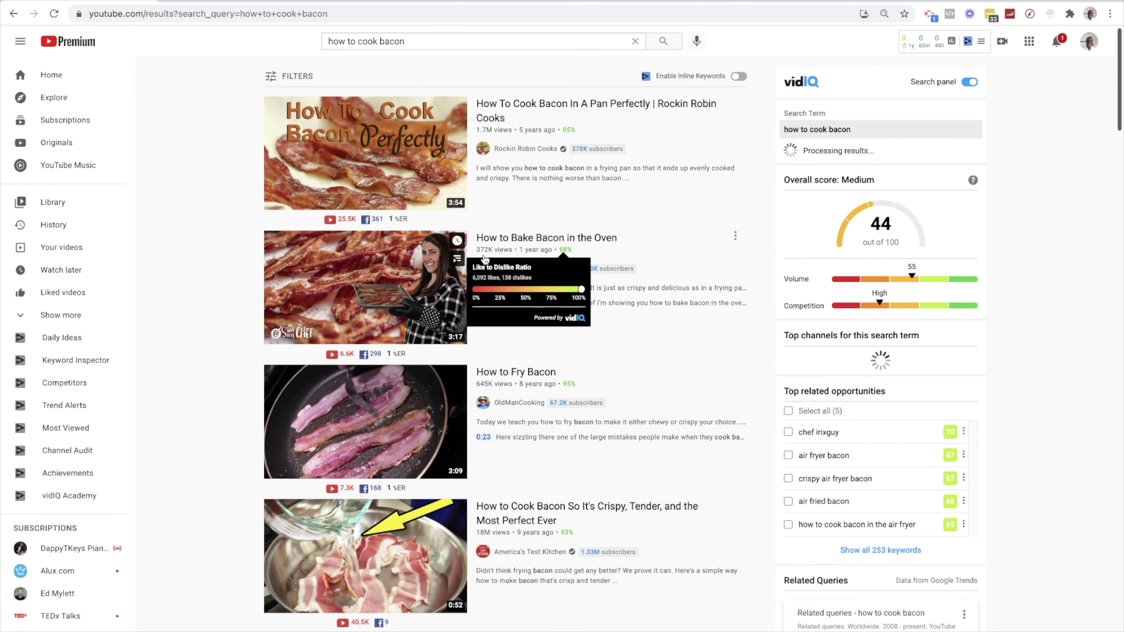
Step: Clear the "how to cook bacon" text from the YouTube search field and leave the field
double_click(420, 44)
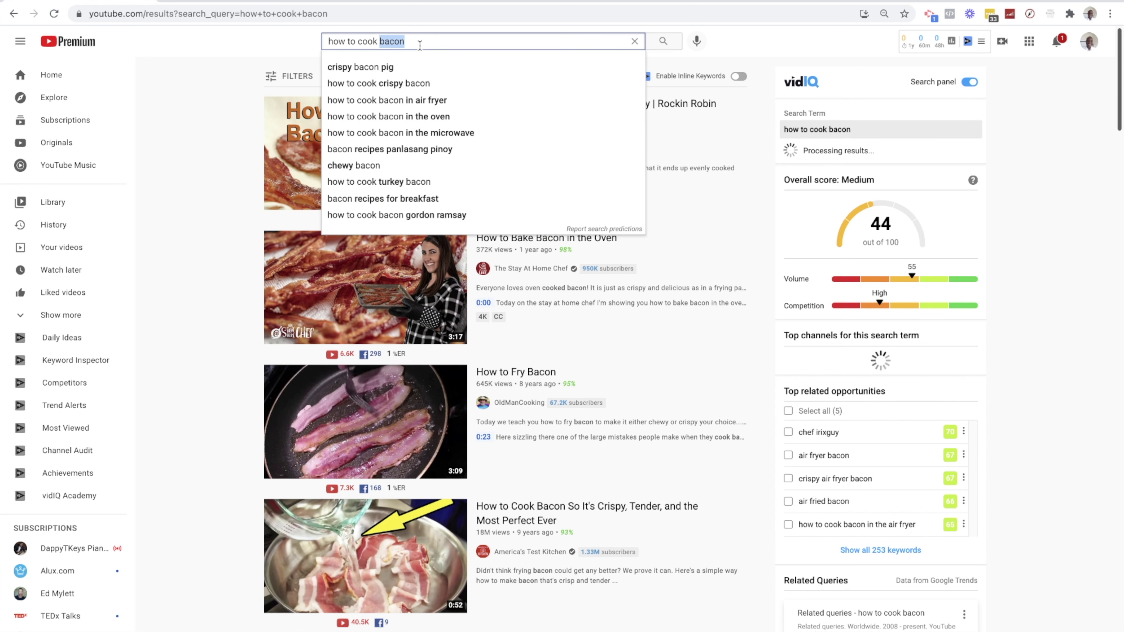
key("BackSpace")
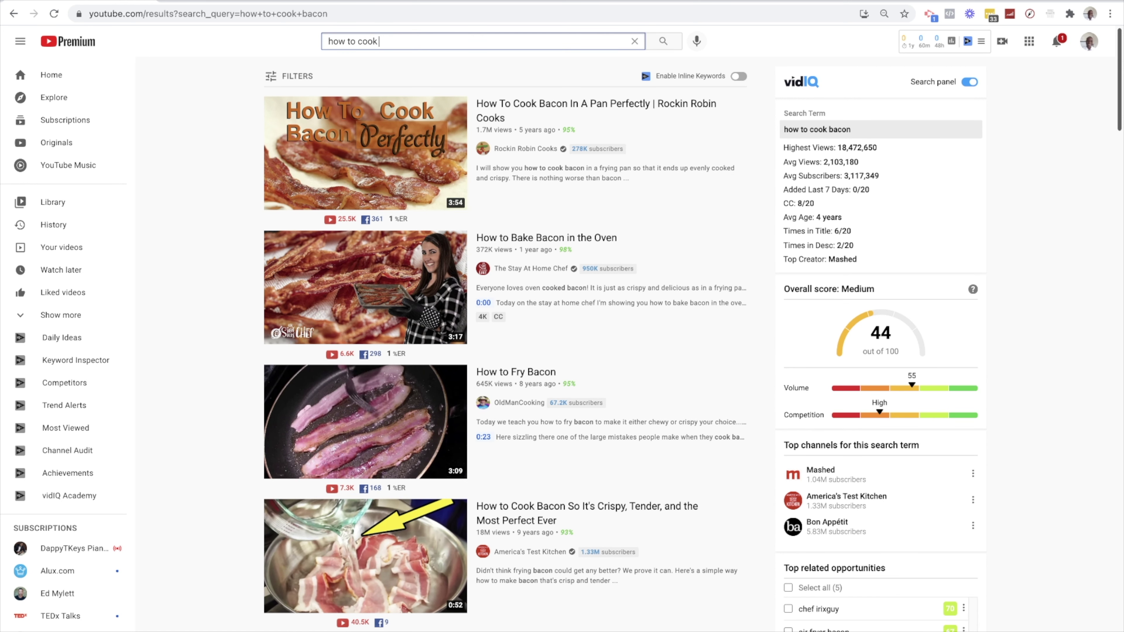
key("BackSpace")
key("BackSpace")
key("BackSpace")
key("BackSpace")
key("BackSpace")
key("BackSpace")
key("BackSpace")
key("BackSpace")
key("BackSpace")
key("BackSpace")
key("BackSpace")
mouse_move(591, 201)
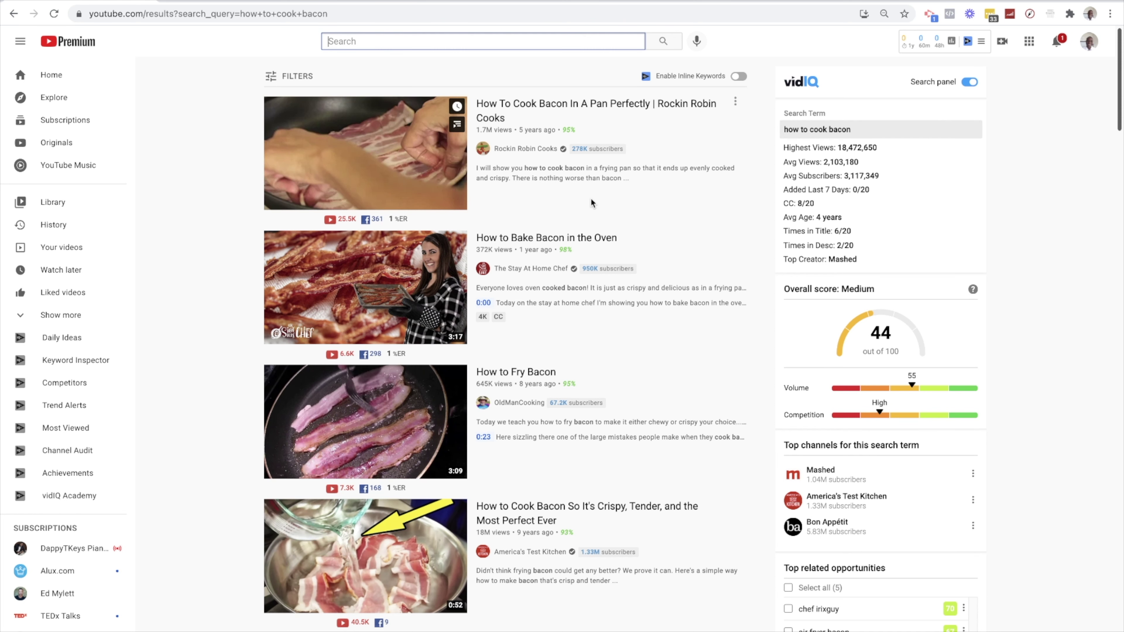
left_click(765, 52)
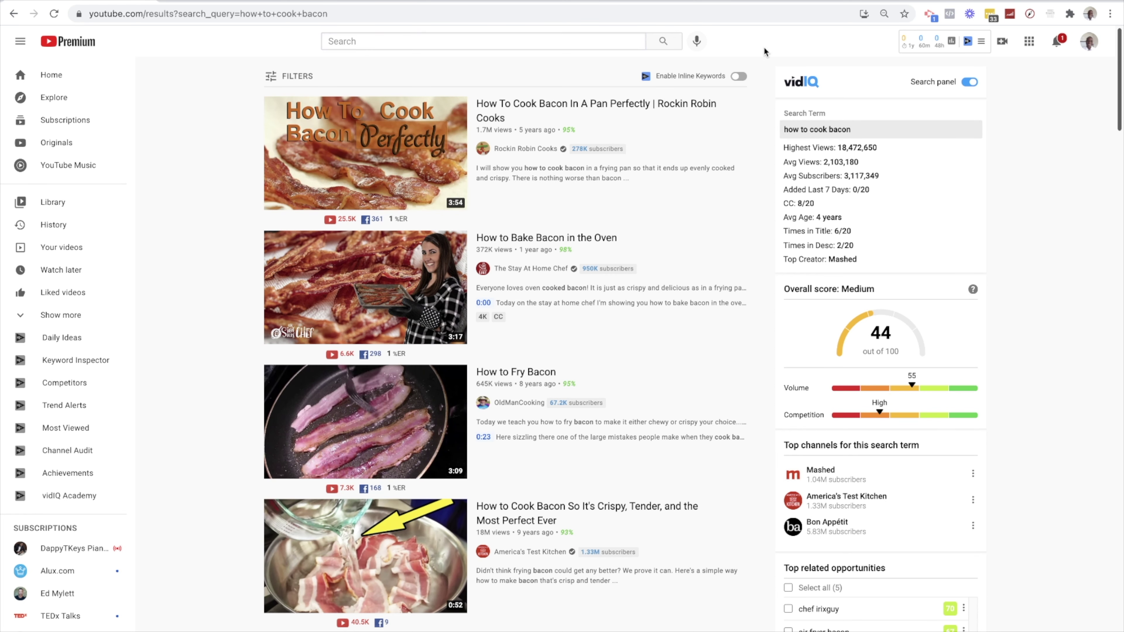